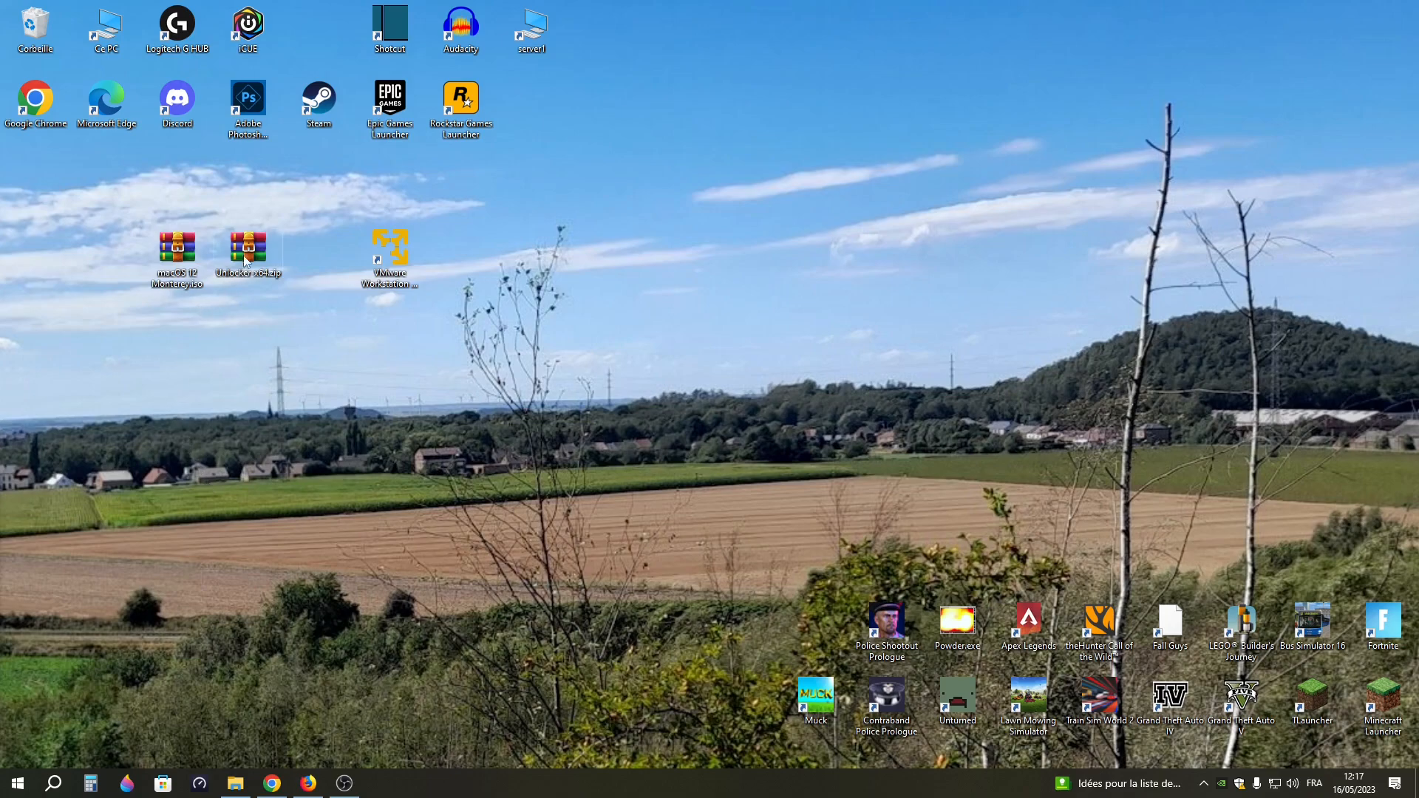
Rearrange the Unlocker archive, the macOS 12 Monterey ISO and the VMware Workstation shortcut on the desktop
drag(246, 265, 259, 353)
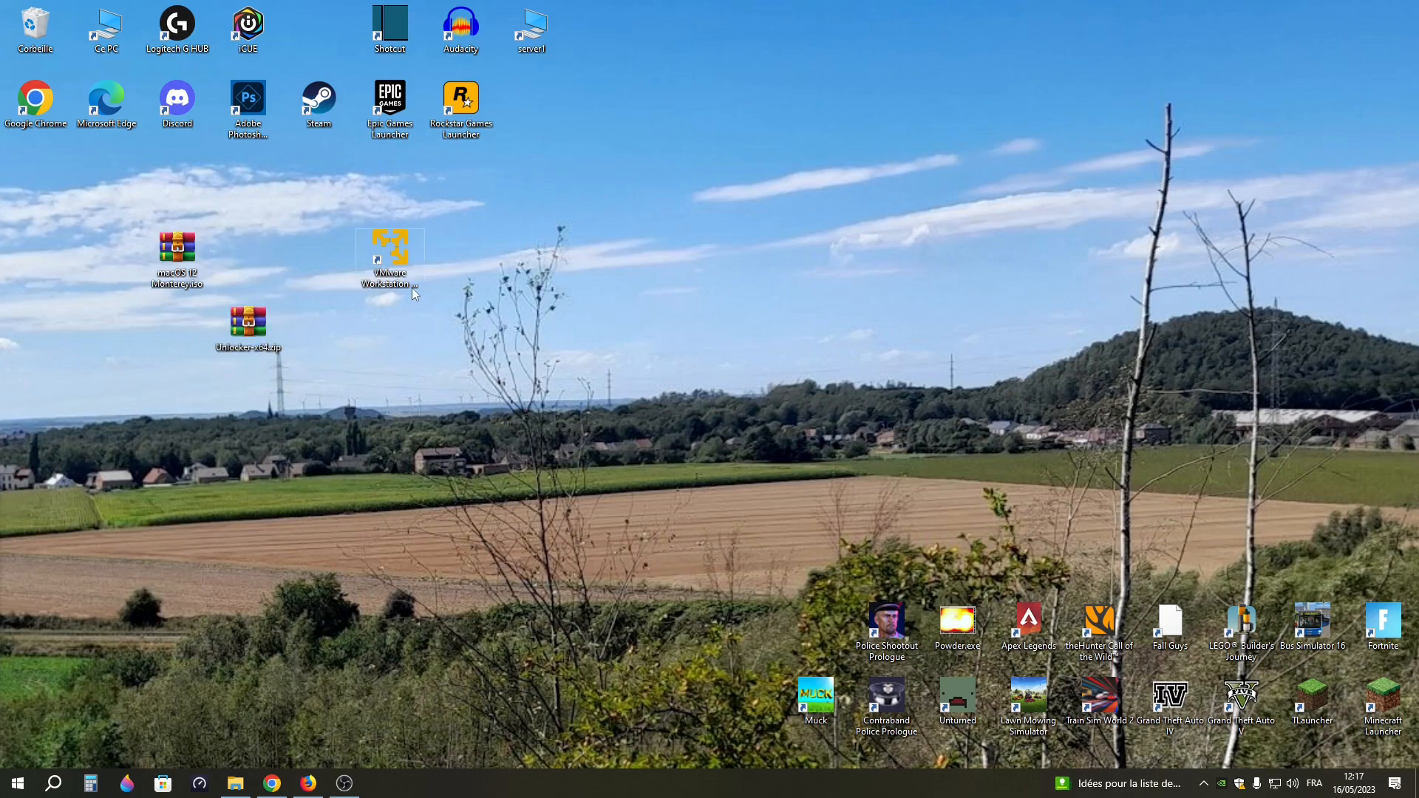
drag(390, 257, 462, 331)
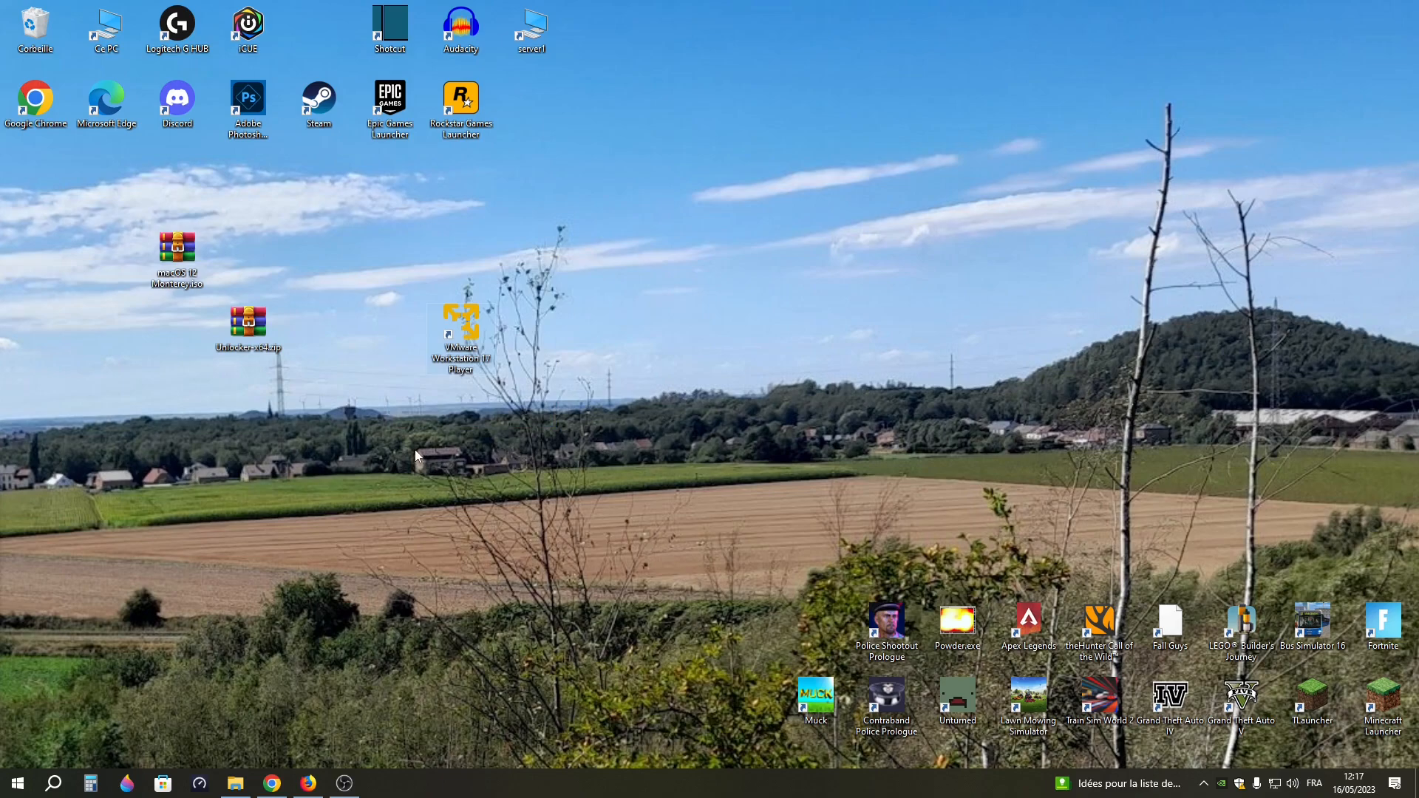
drag(190, 263, 325, 356)
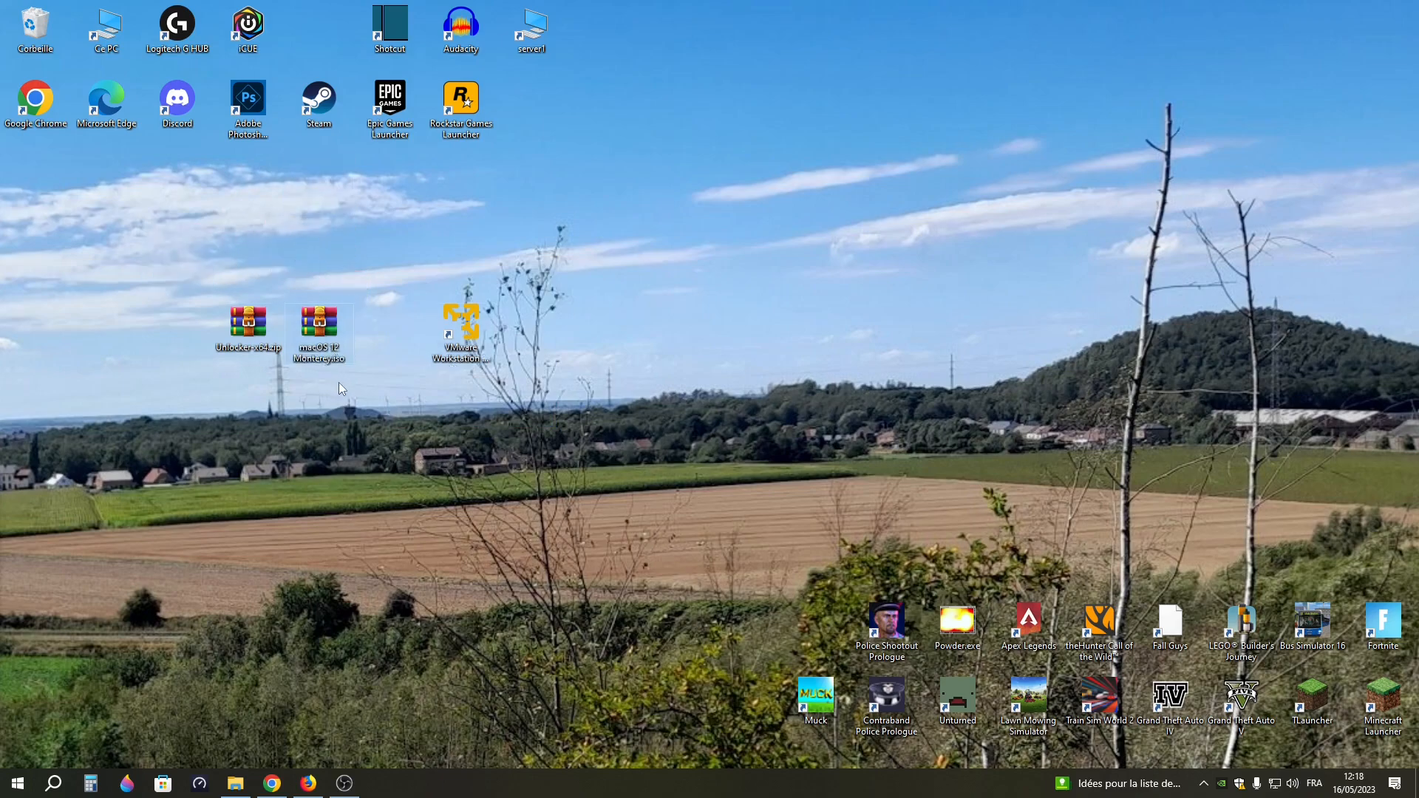
drag(318, 325, 319, 403)
drag(461, 325, 532, 333)
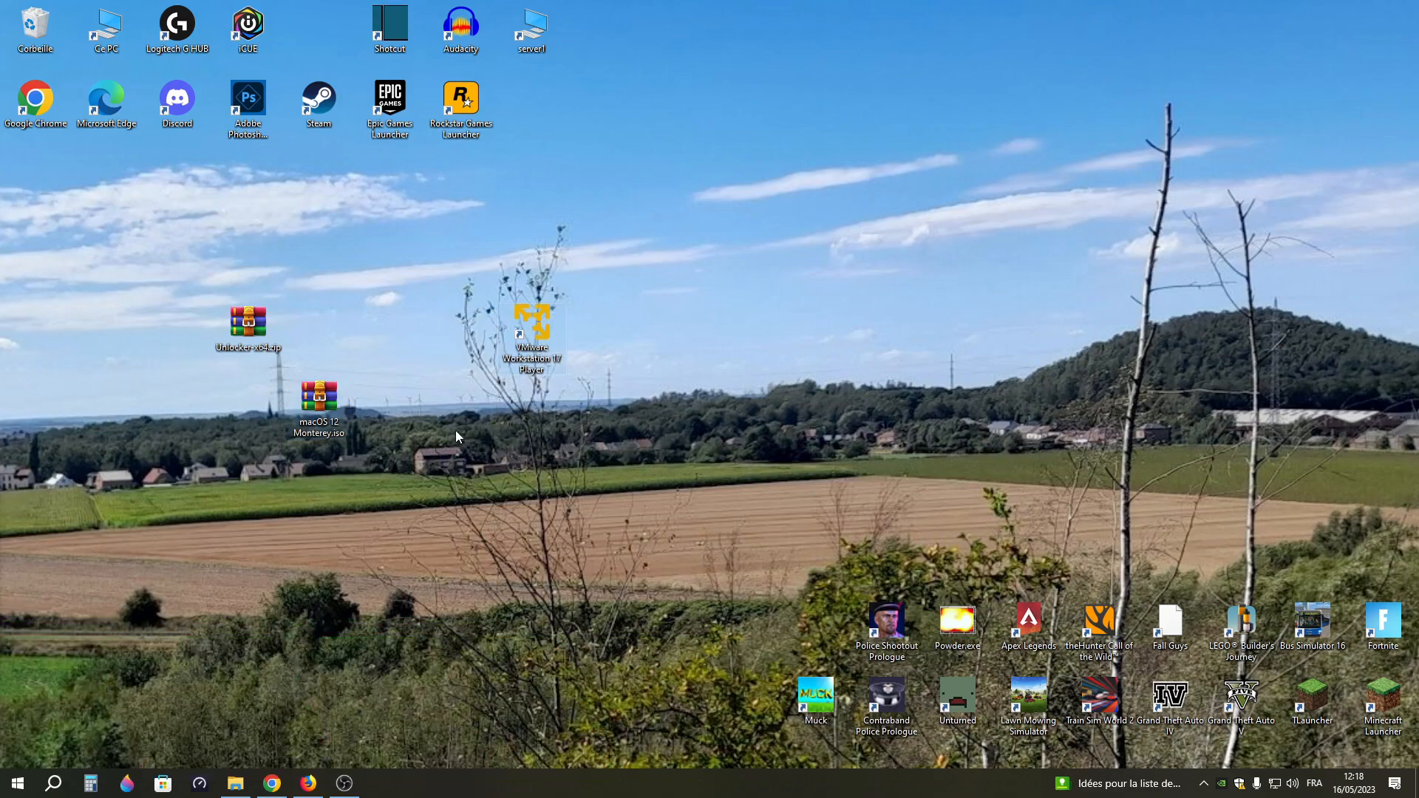
Switch to Firefox, request the Workstation 17 Player for Windows download from the VMware page, and cancel saving the installer
click(308, 784)
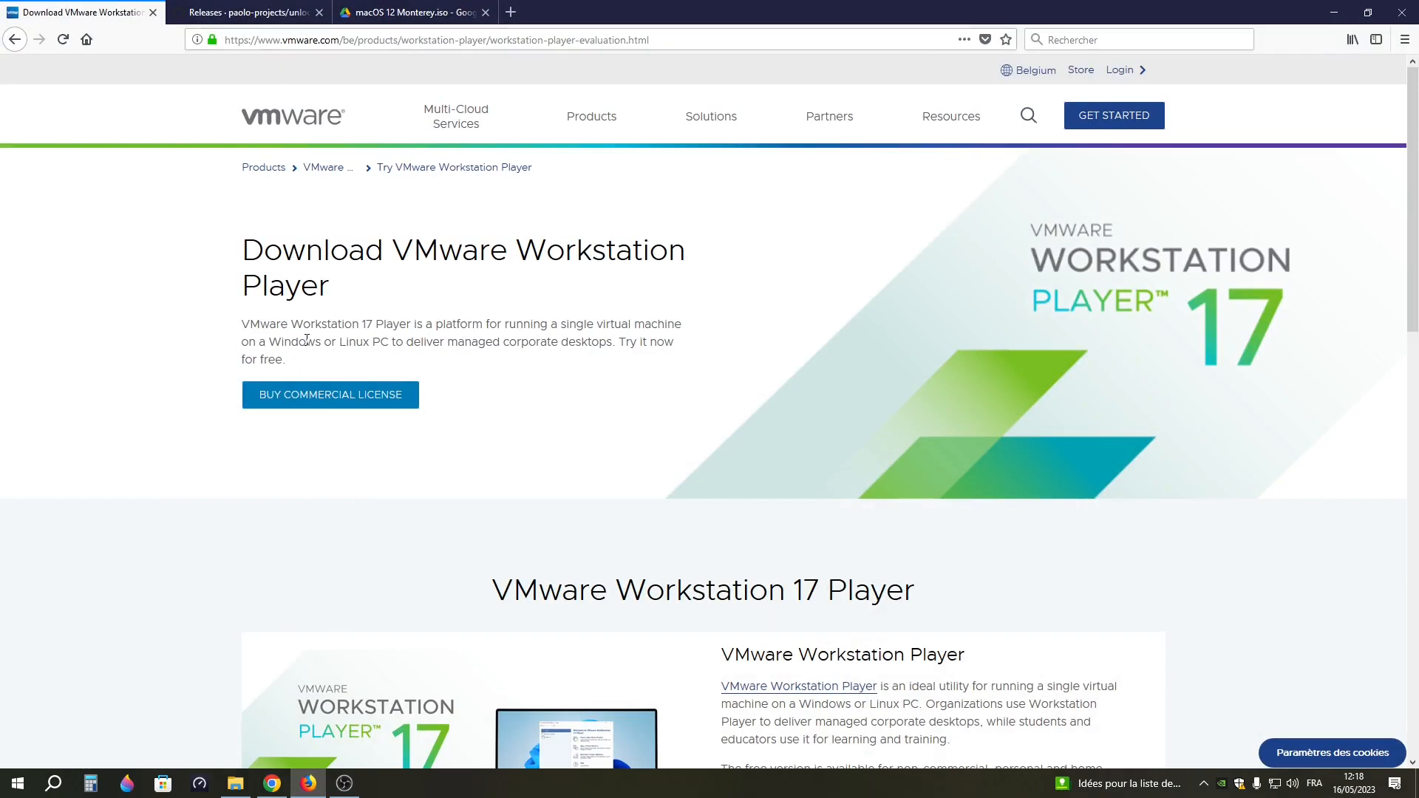
scroll(306, 343, down, 3)
scroll(305, 342, down, 4)
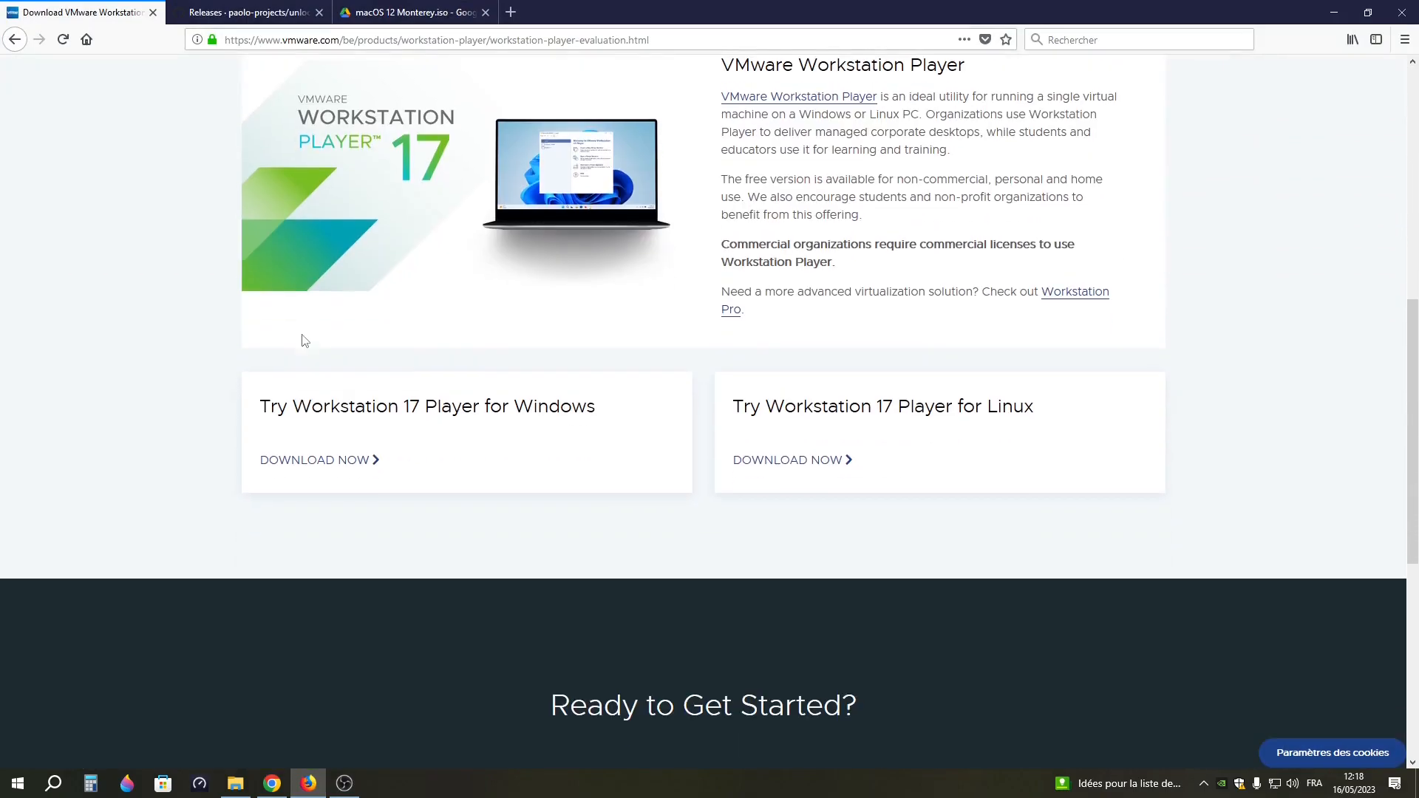
drag(259, 406, 613, 404)
click(618, 422)
click(324, 400)
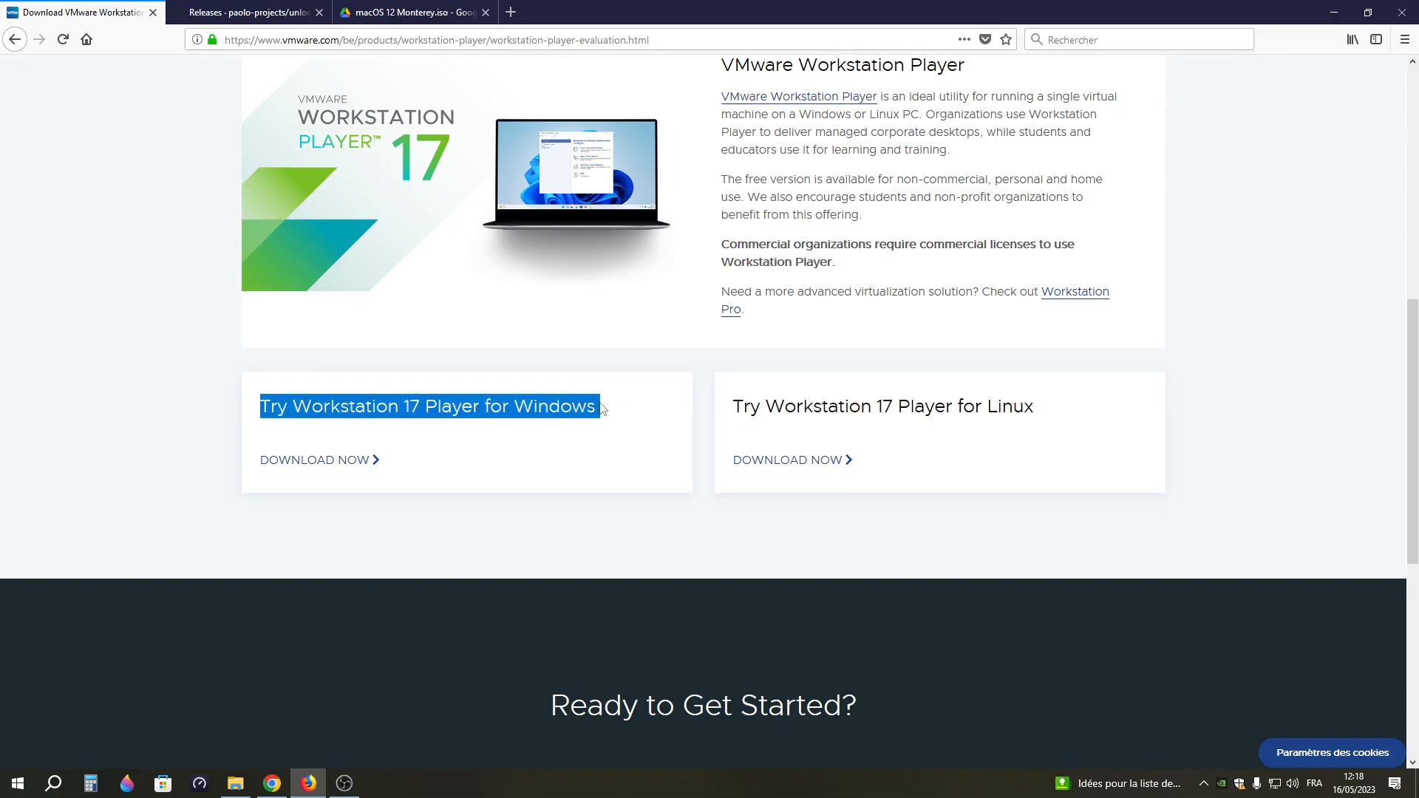
click(327, 452)
click(310, 470)
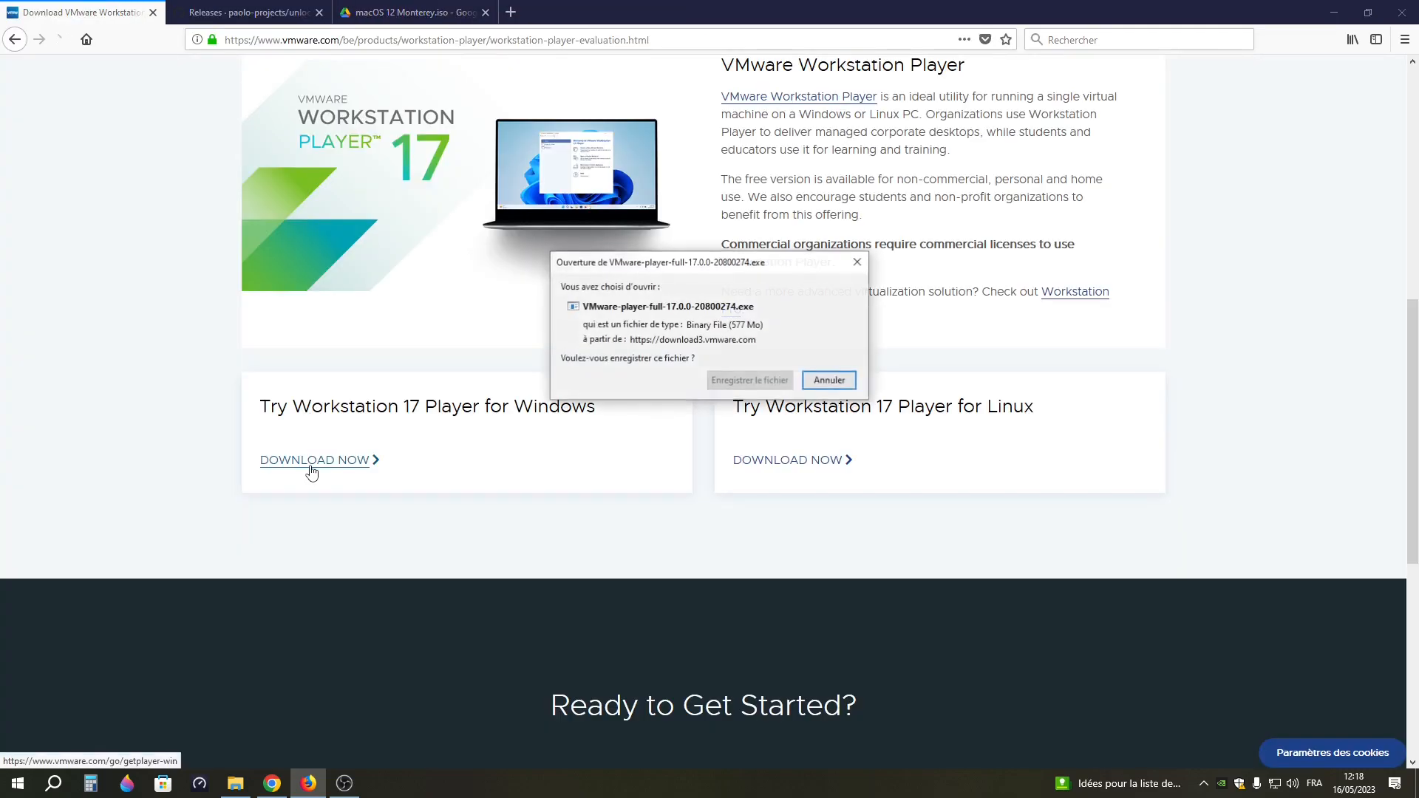
click(828, 383)
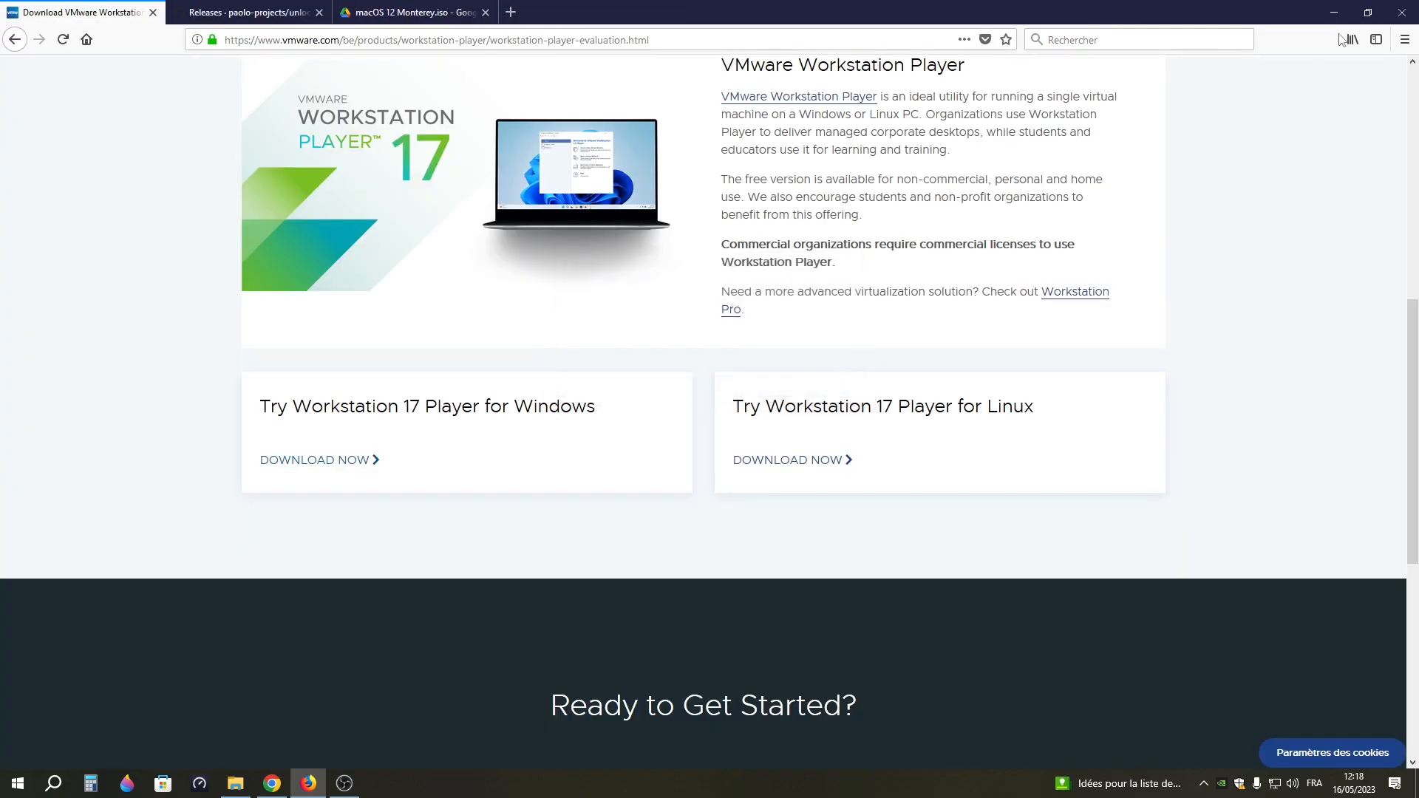
Reduce the browser window to reveal the desktop, placing the VMware shortcut under Epic Games Launcher and the Unlocker archive under the Discord column
double_click(723, 7)
drag(969, 410, 872, 1)
double_click(705, 7)
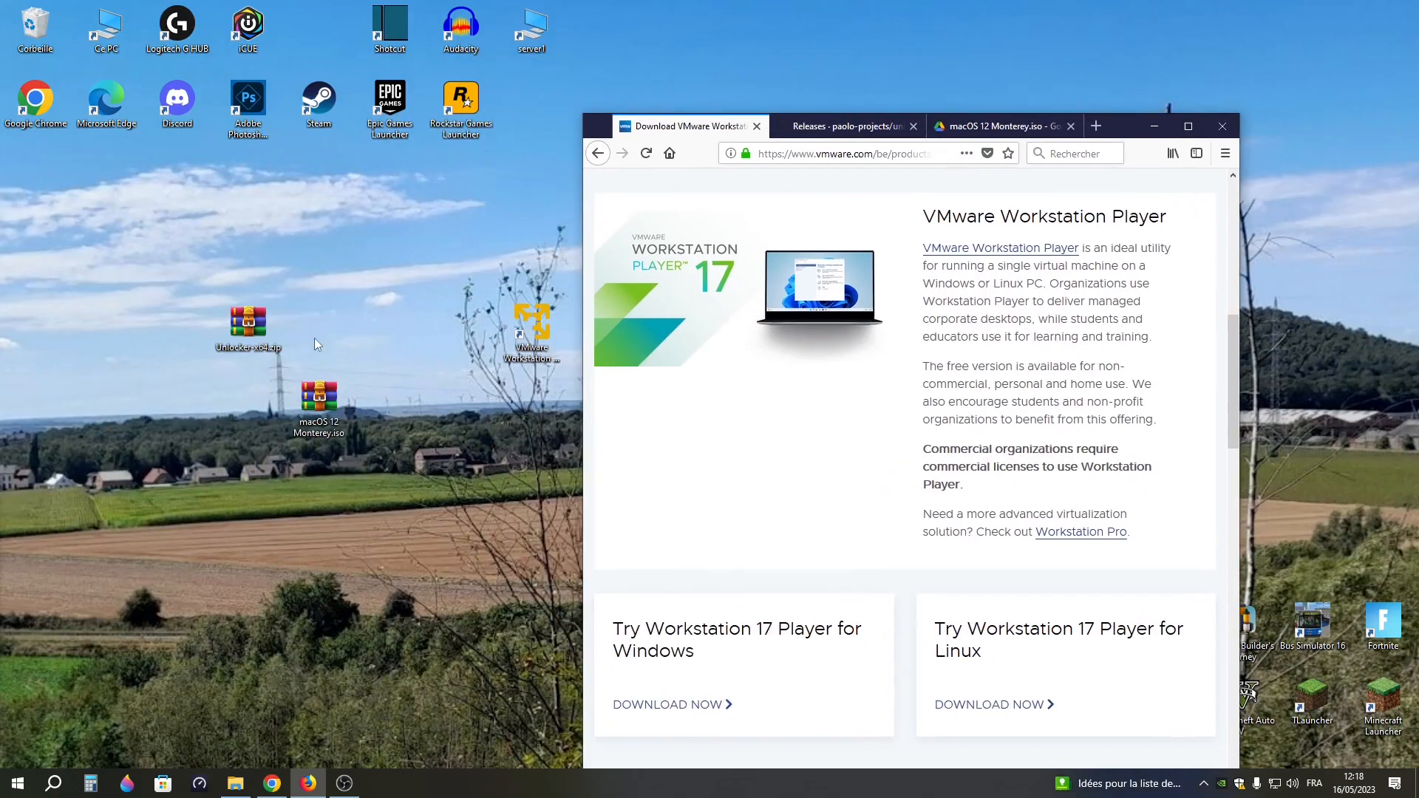
drag(529, 332, 360, 238)
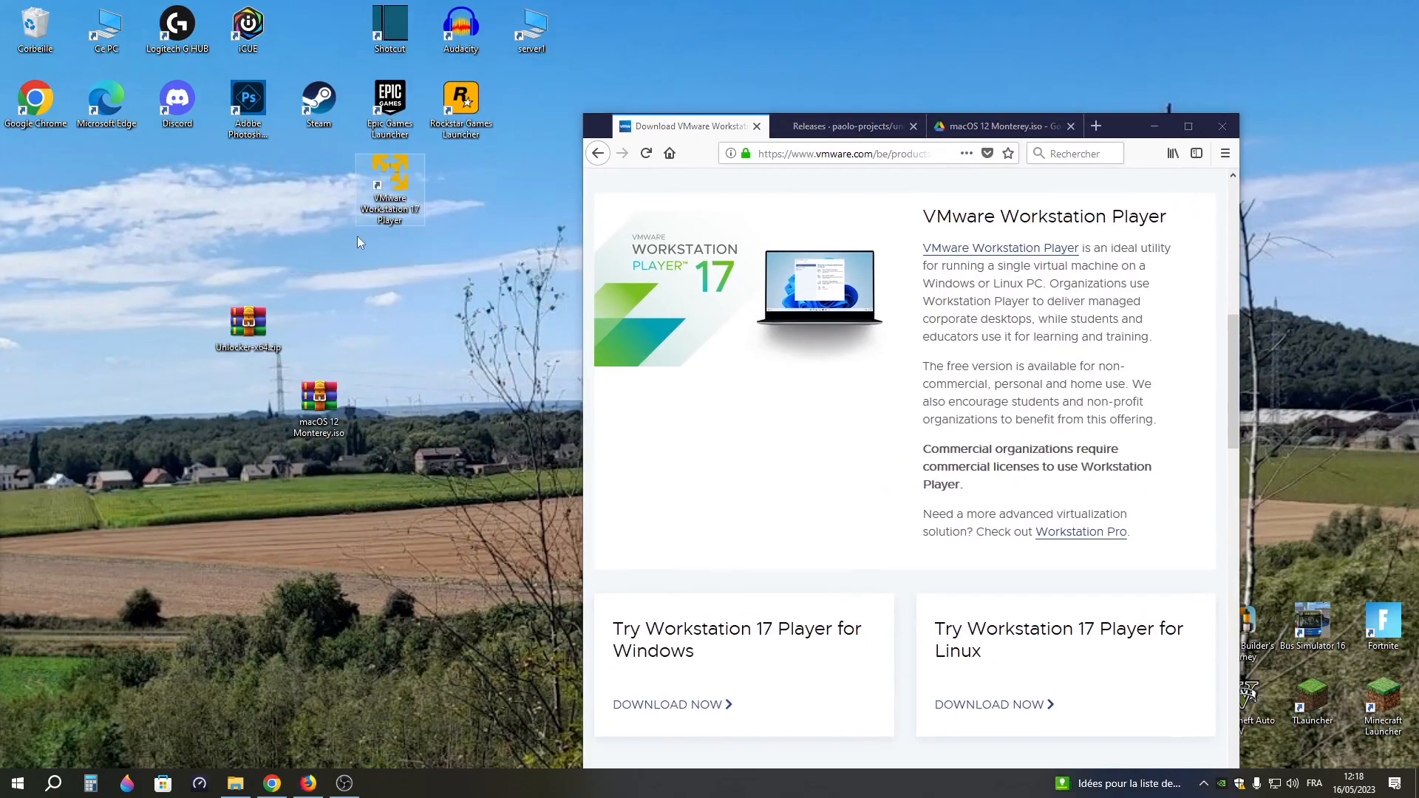
drag(258, 348, 204, 258)
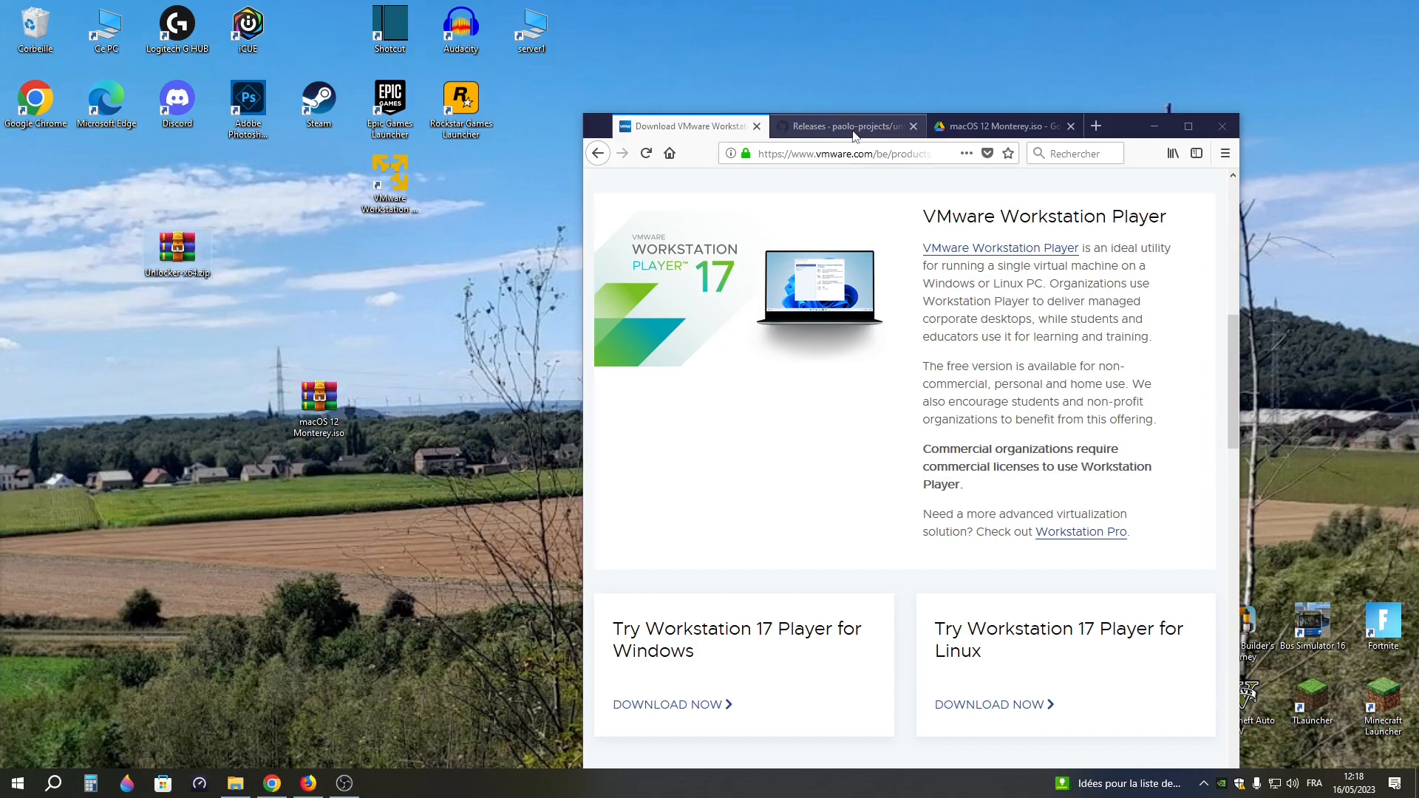
Open the GitHub releases page of Unlocker in the full browser window and examine the assets of Unlocker 3.0.5
click(850, 127)
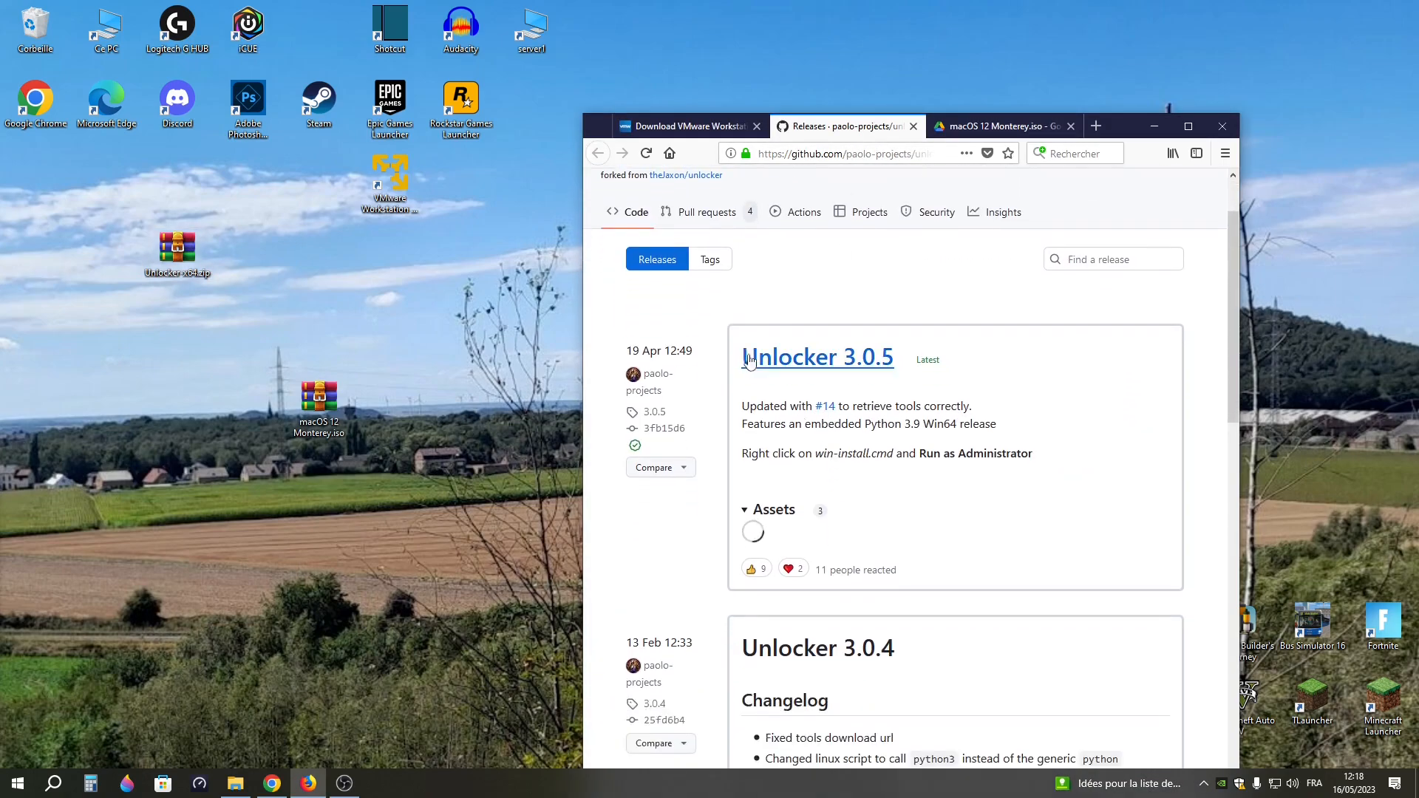
double_click(1109, 127)
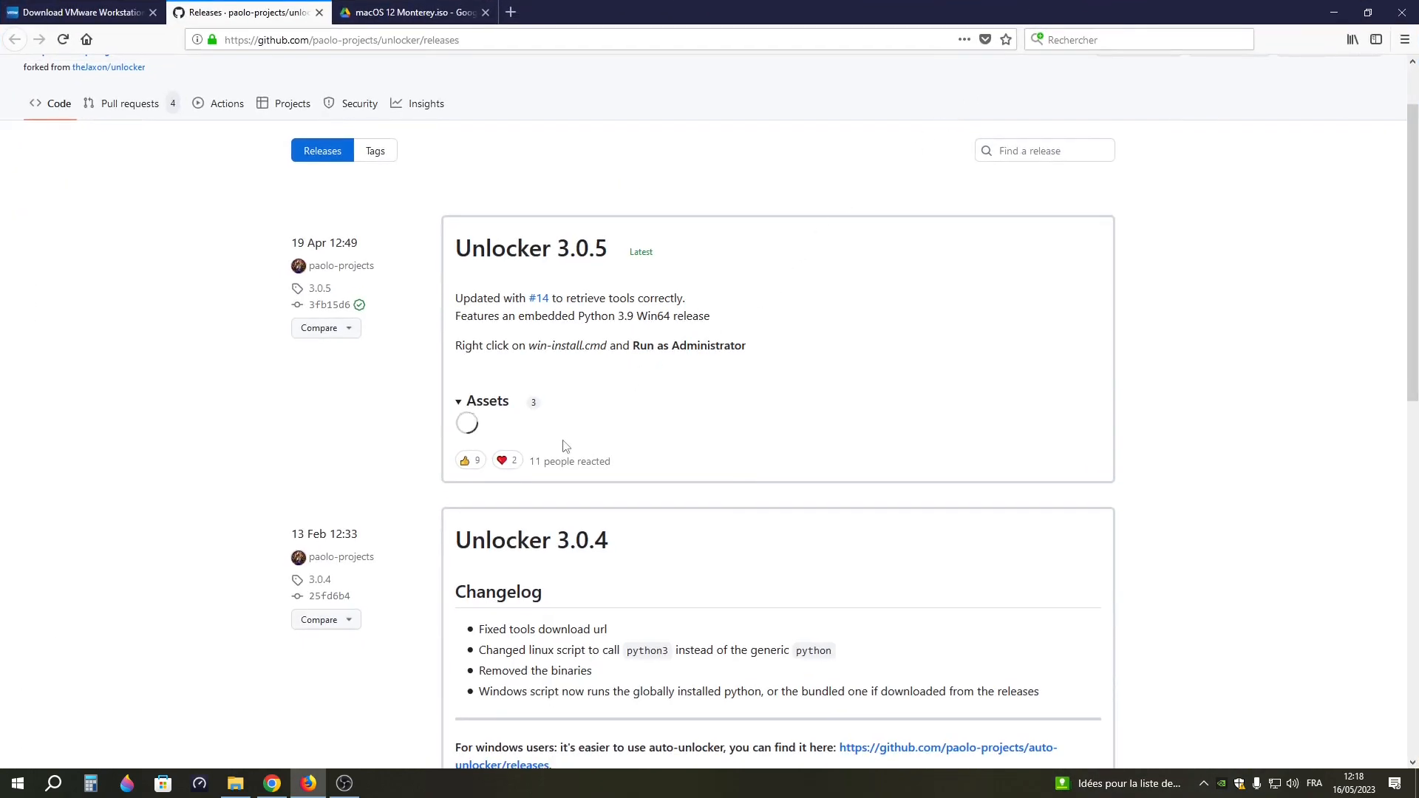
scroll(592, 445, down, 4)
scroll(592, 447, up, 3)
scroll(591, 446, up, 1)
click(464, 403)
click(464, 403)
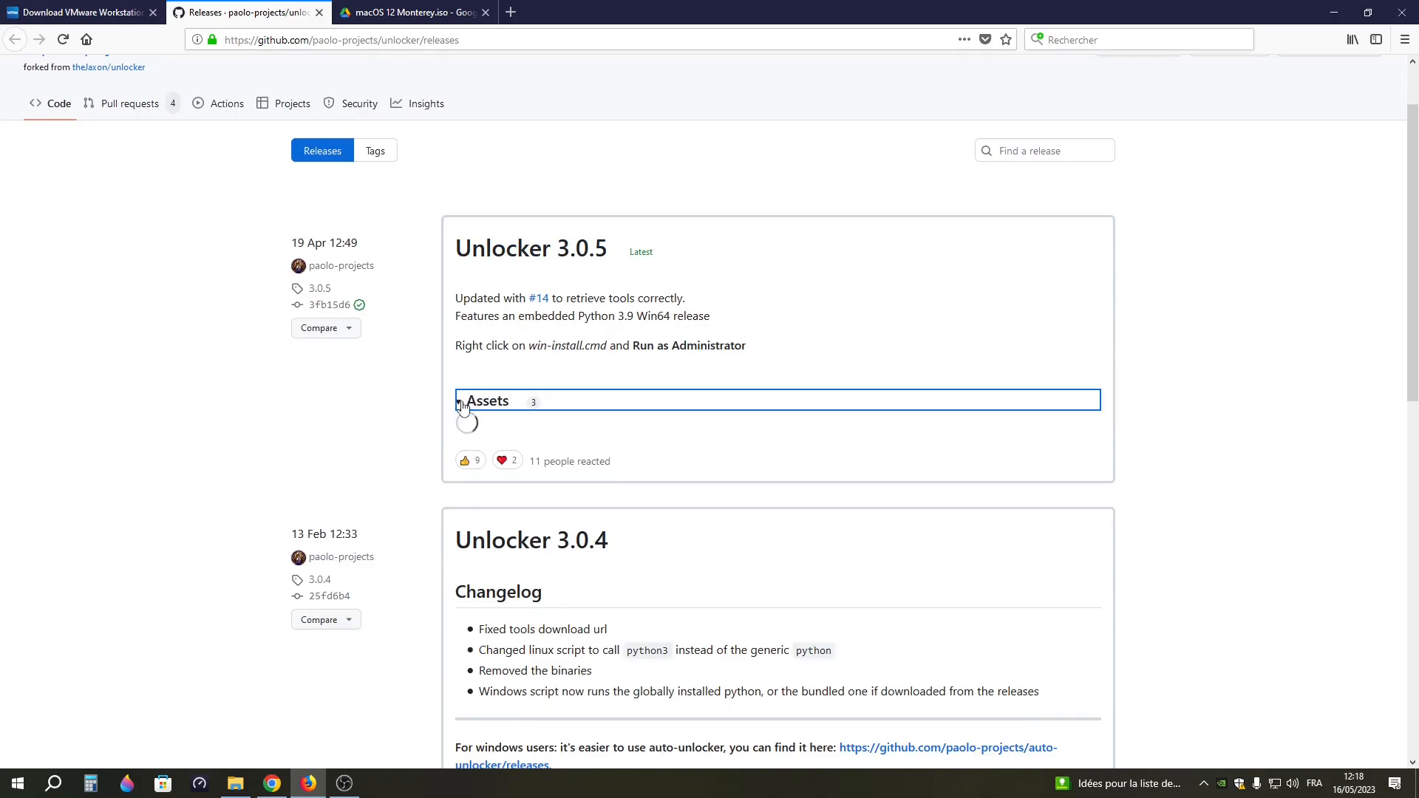
click(463, 406)
click(460, 413)
click(465, 413)
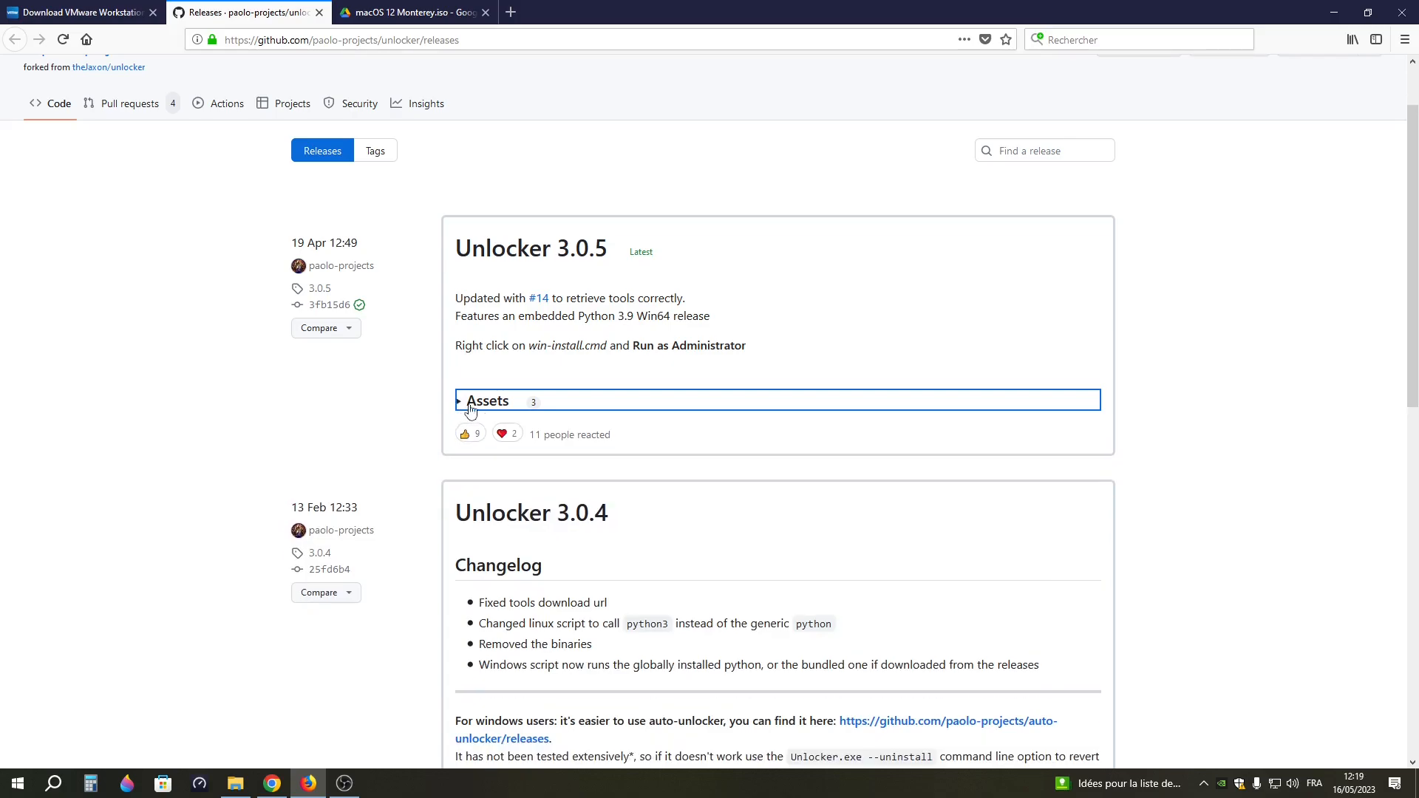
click(482, 413)
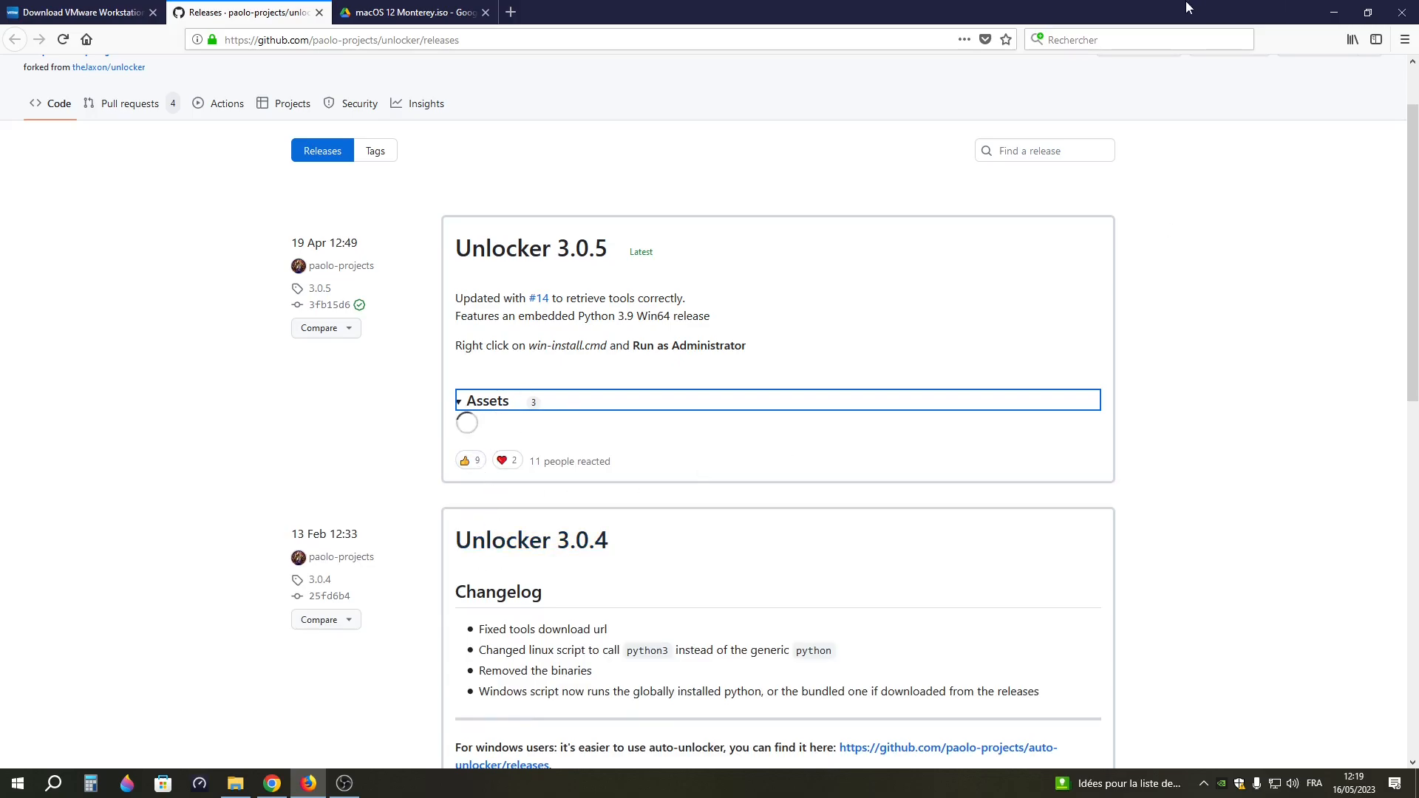
key(super+Down)
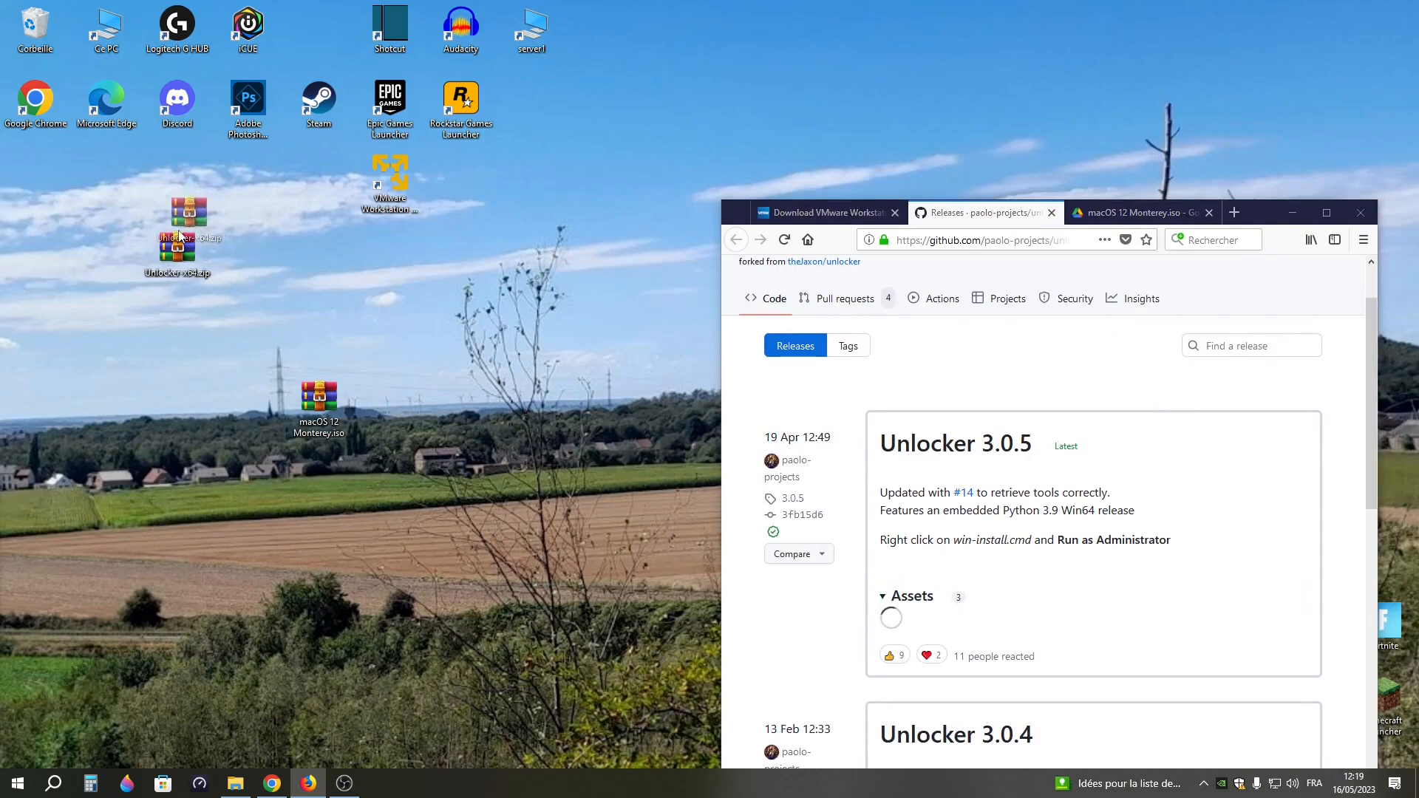
drag(126, 224, 236, 325)
mouse_move(315, 411)
mouse_down()
mouse_move(331, 430)
mouse_move(327, 420)
mouse_up()
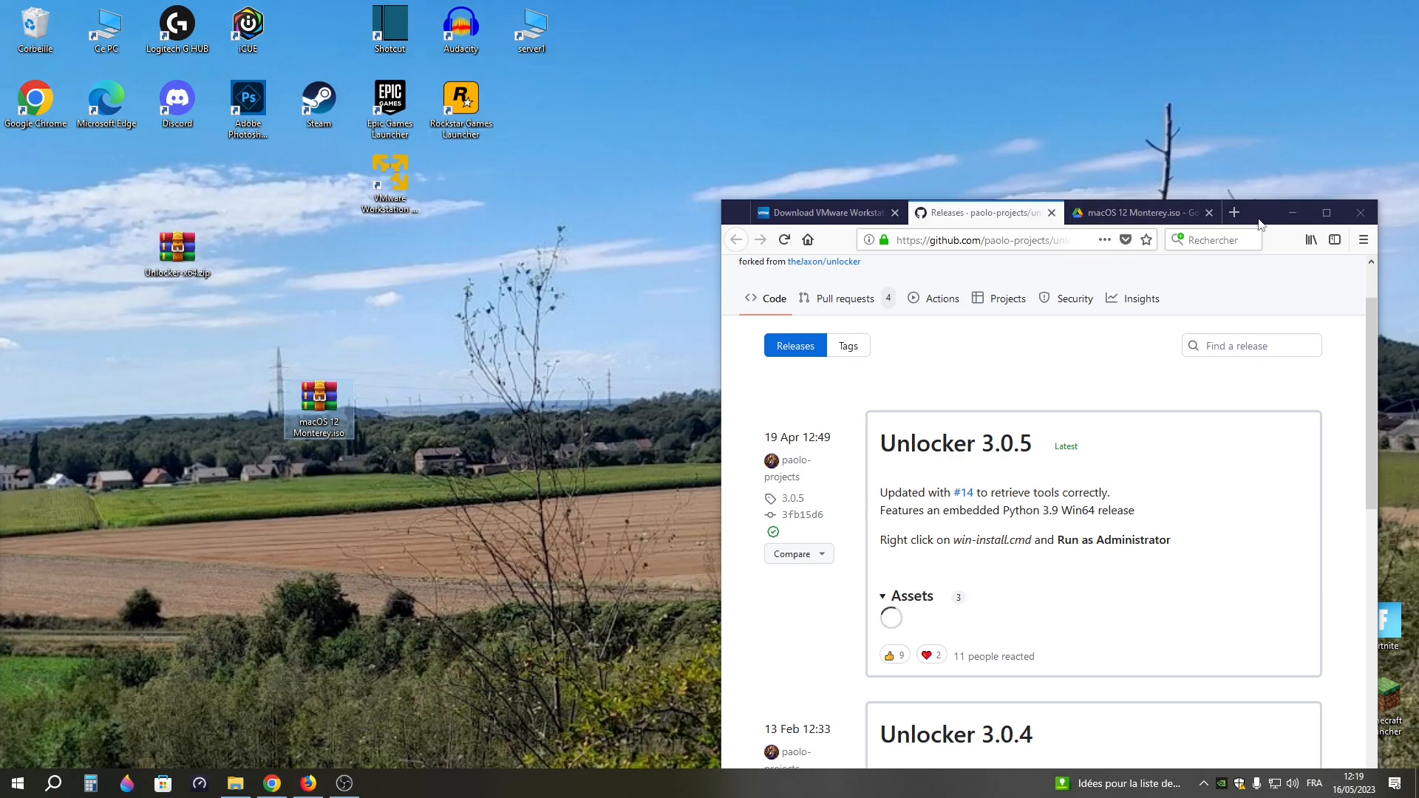
Open the Google Drive page of macOS 12 Monterey.iso, request its download and check the file size on the warning page
drag(1261, 224, 1073, 43)
click(950, 31)
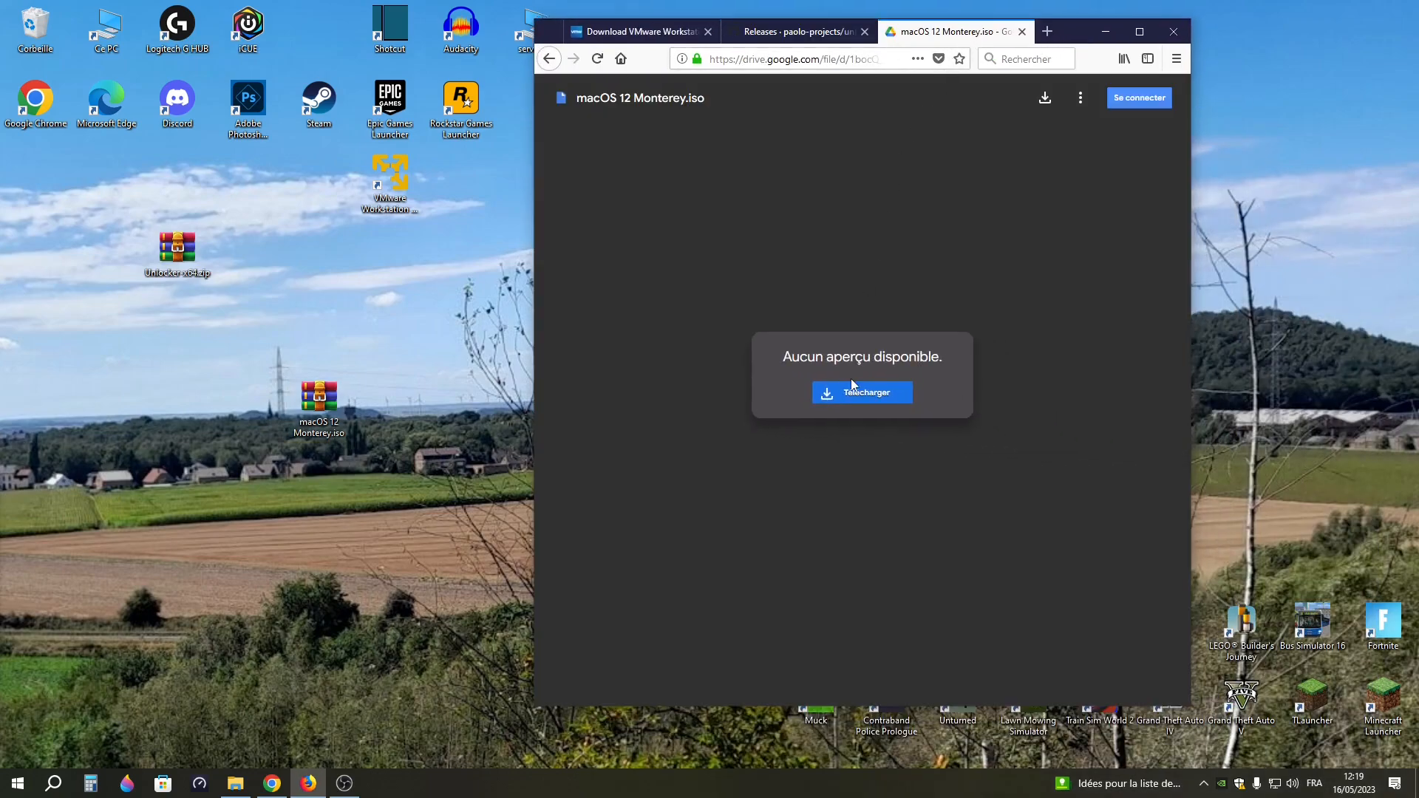
click(1139, 31)
click(318, 40)
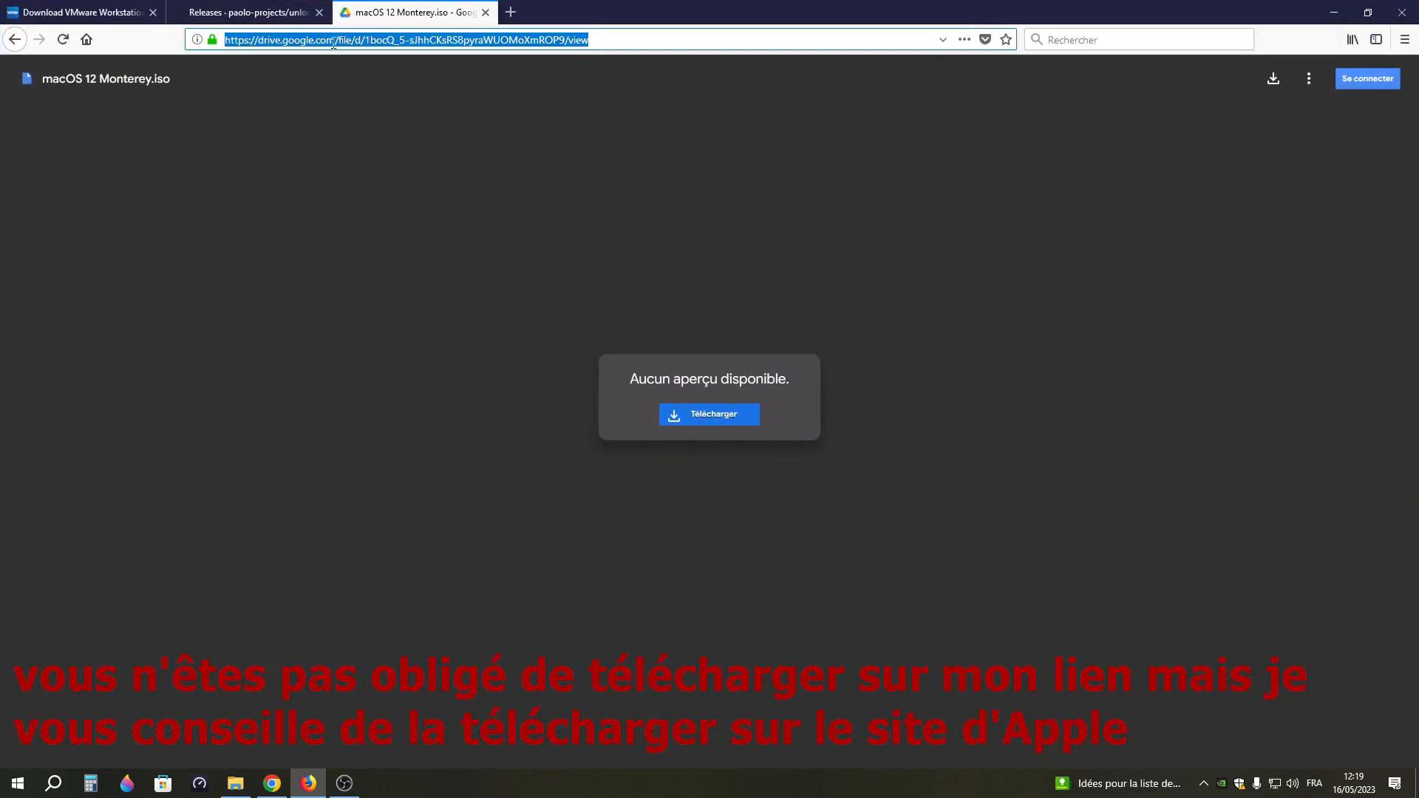
click(742, 423)
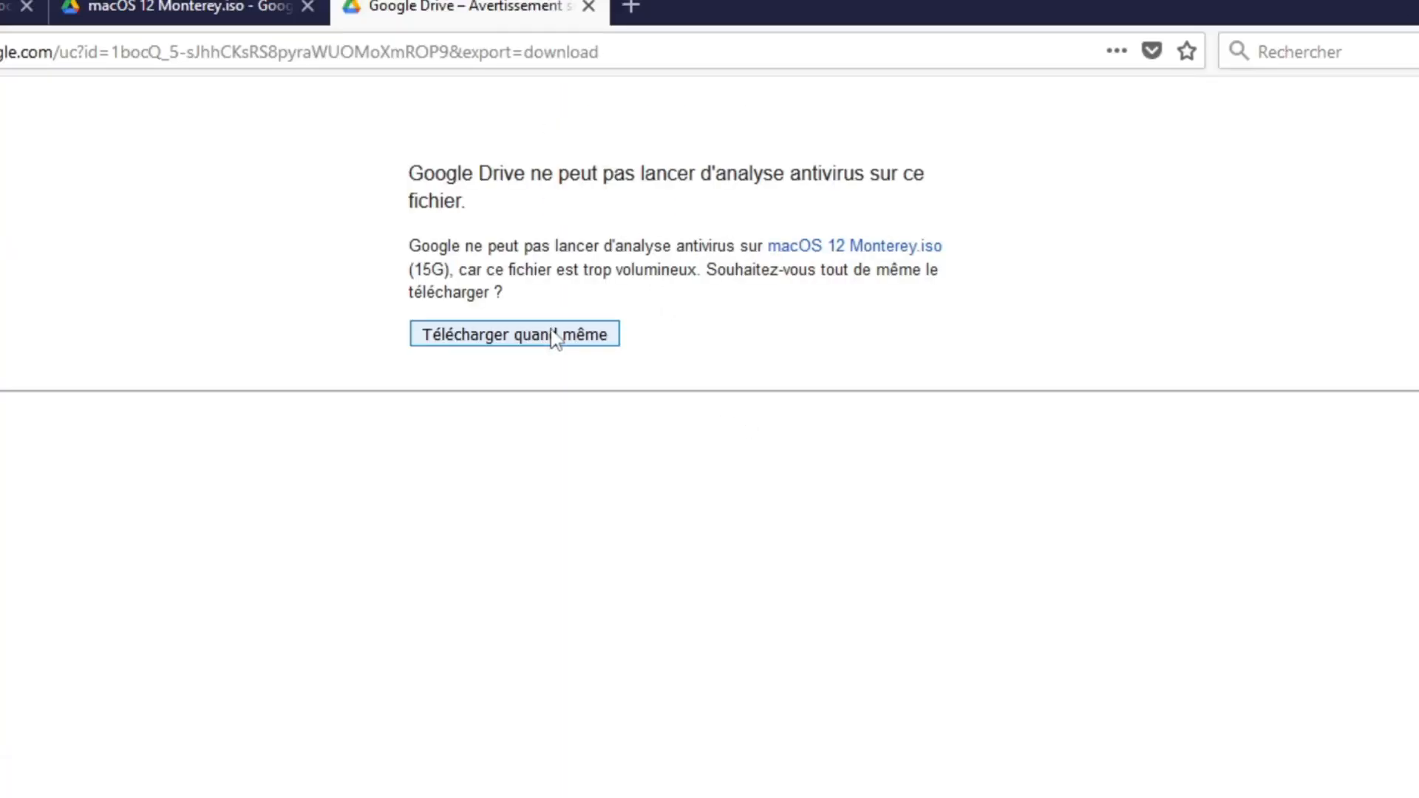
double_click(428, 271)
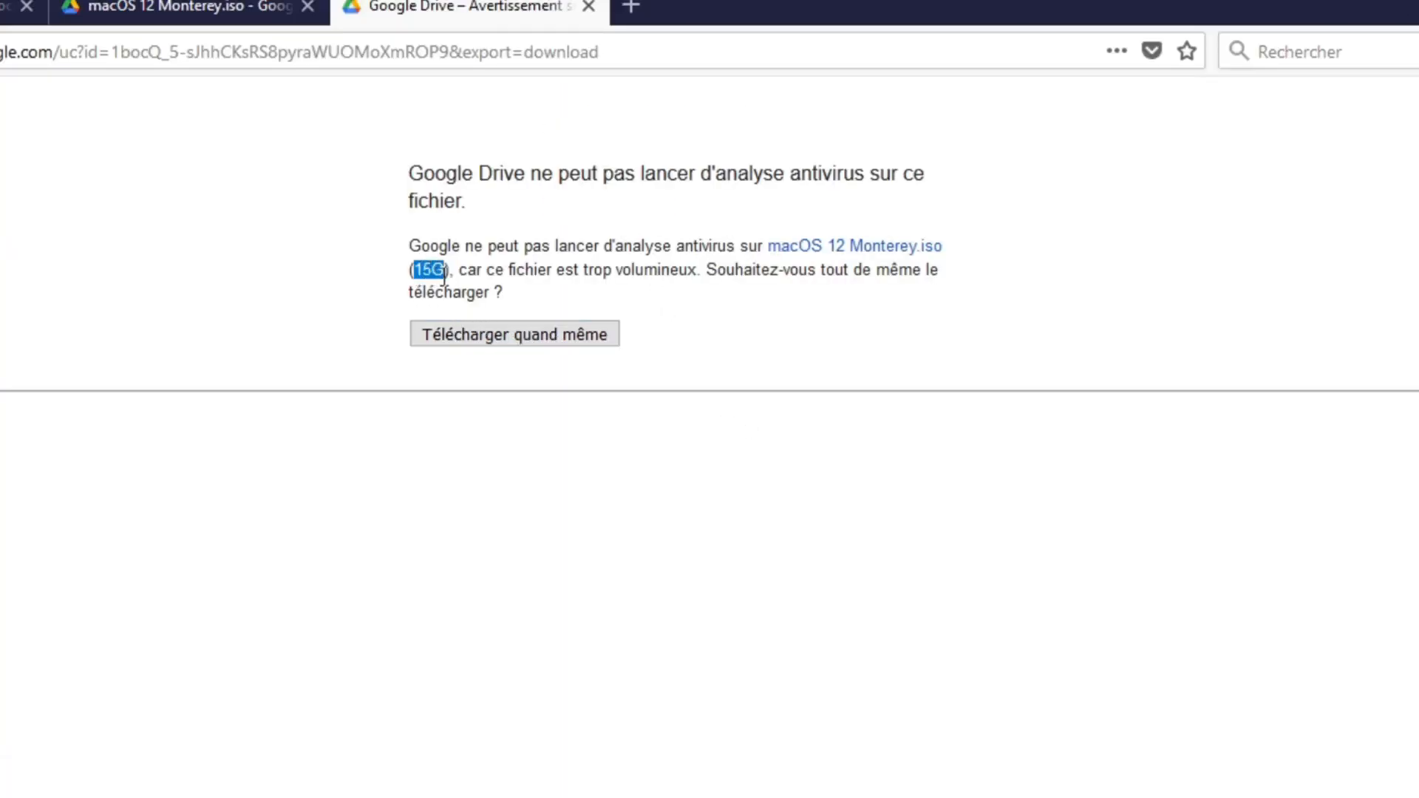
click(247, 327)
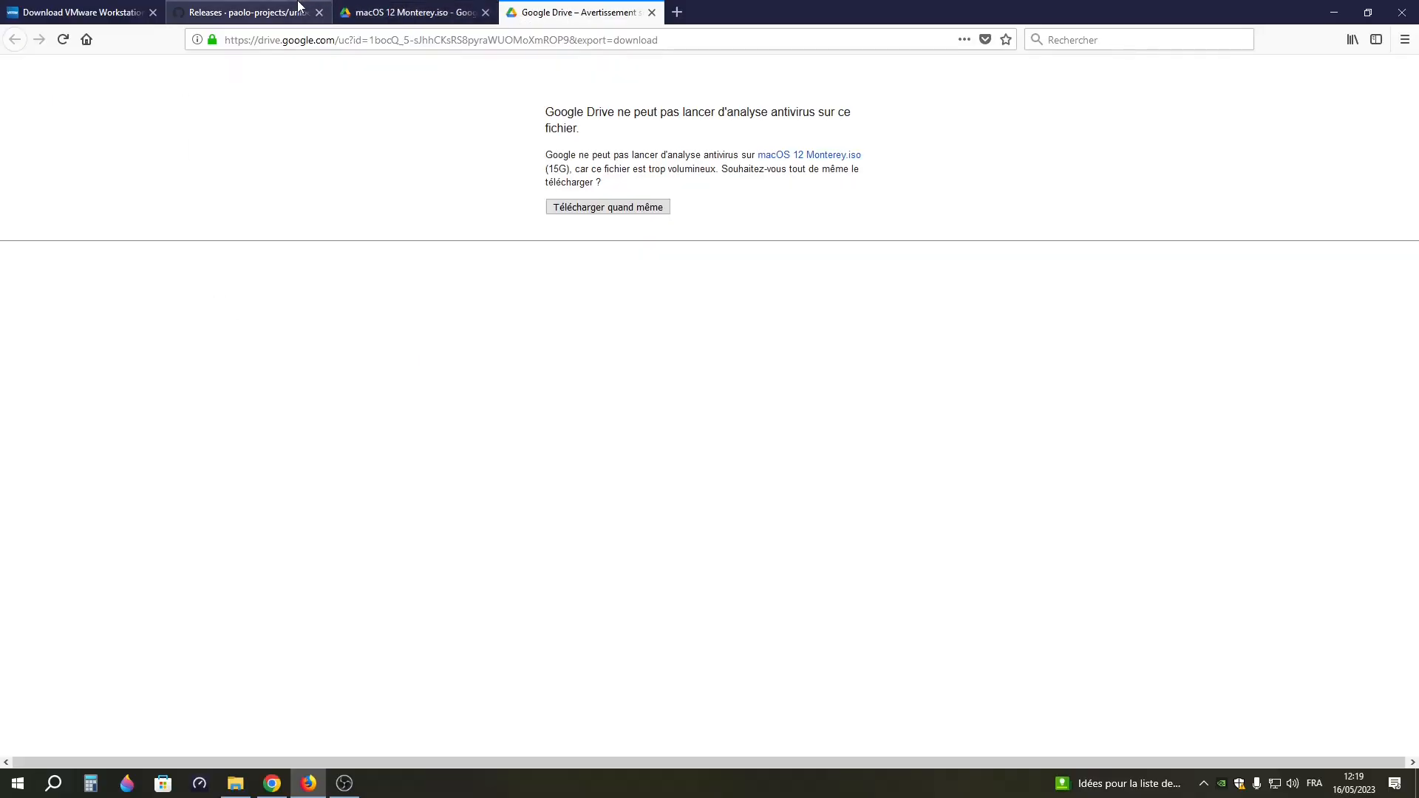
Close the Google Drive warning page, minimize the browser and place the macOS 12 Monterey ISO below the Unlocker archive on the desktop
click(299, 5)
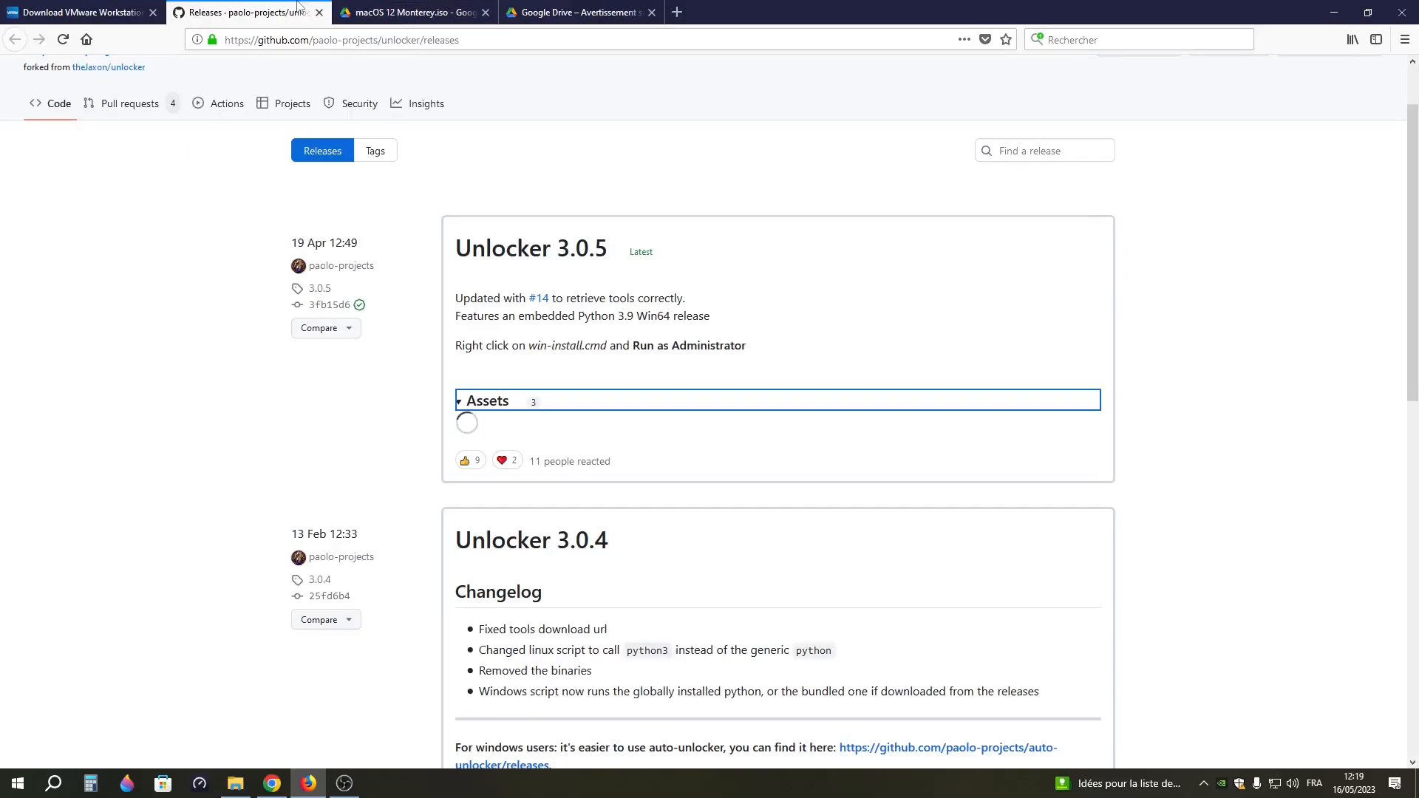
click(652, 12)
click(1335, 13)
drag(314, 423, 173, 424)
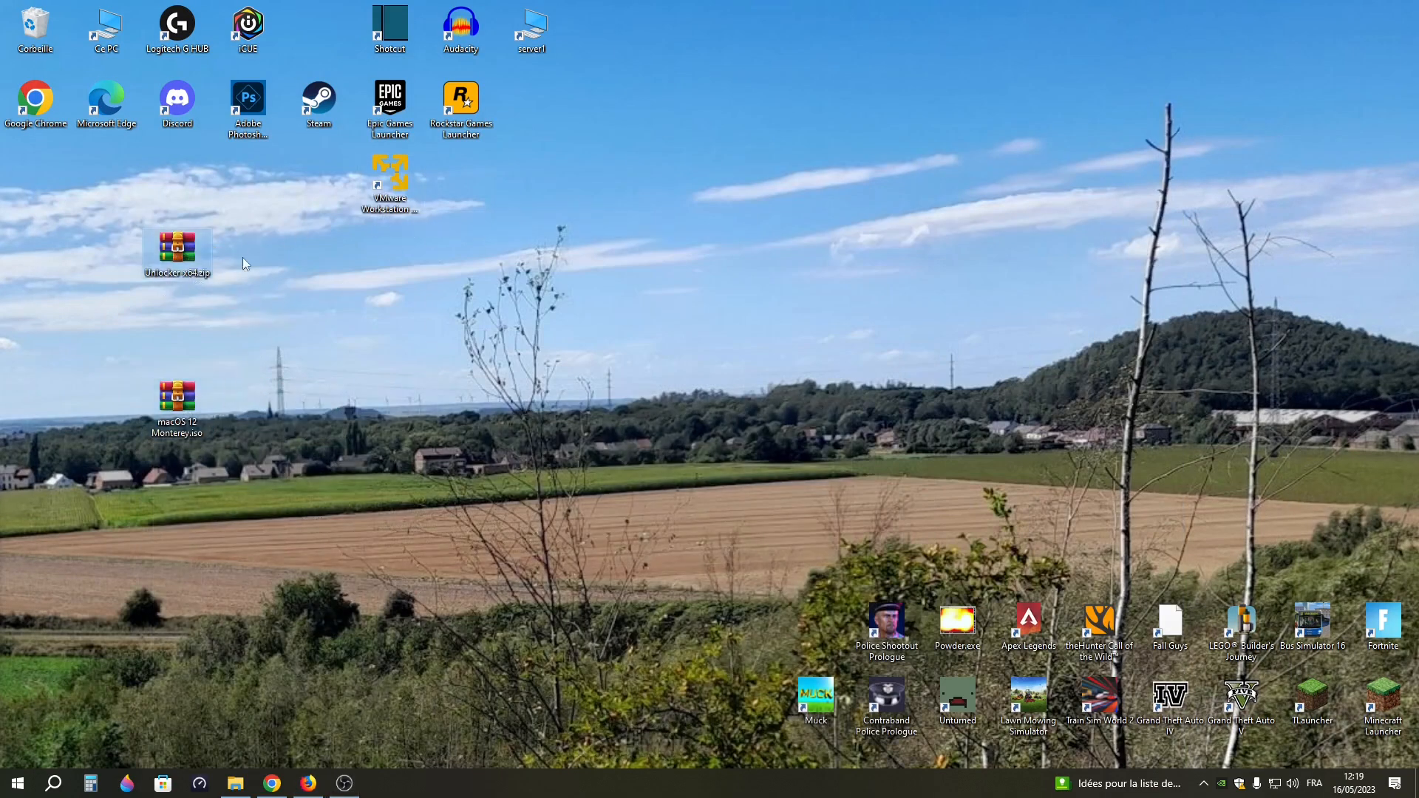
Launch VMware Workstation 17 Player, check the guest operating system choices in the New Virtual Machine Wizard, and close the program
click(389, 178)
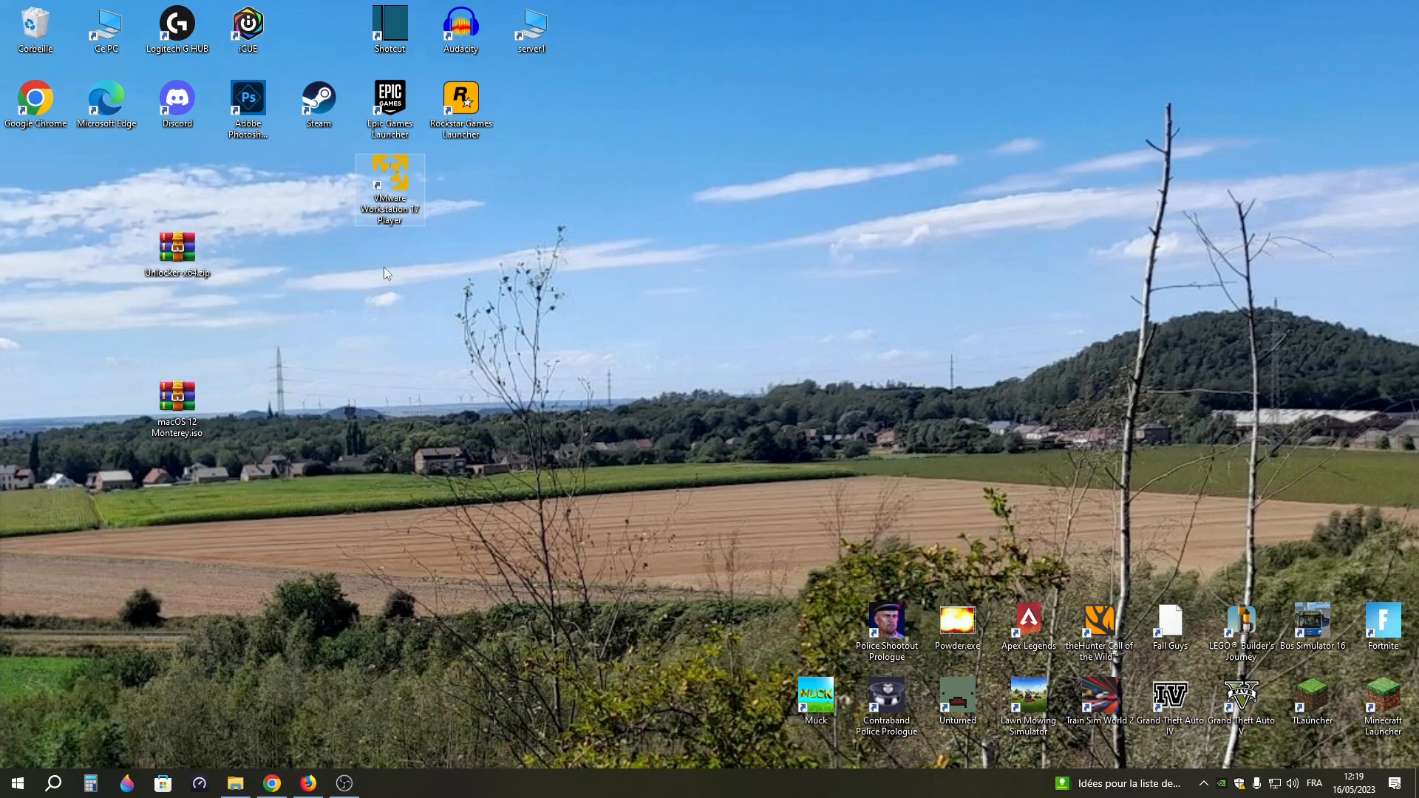
key(Return)
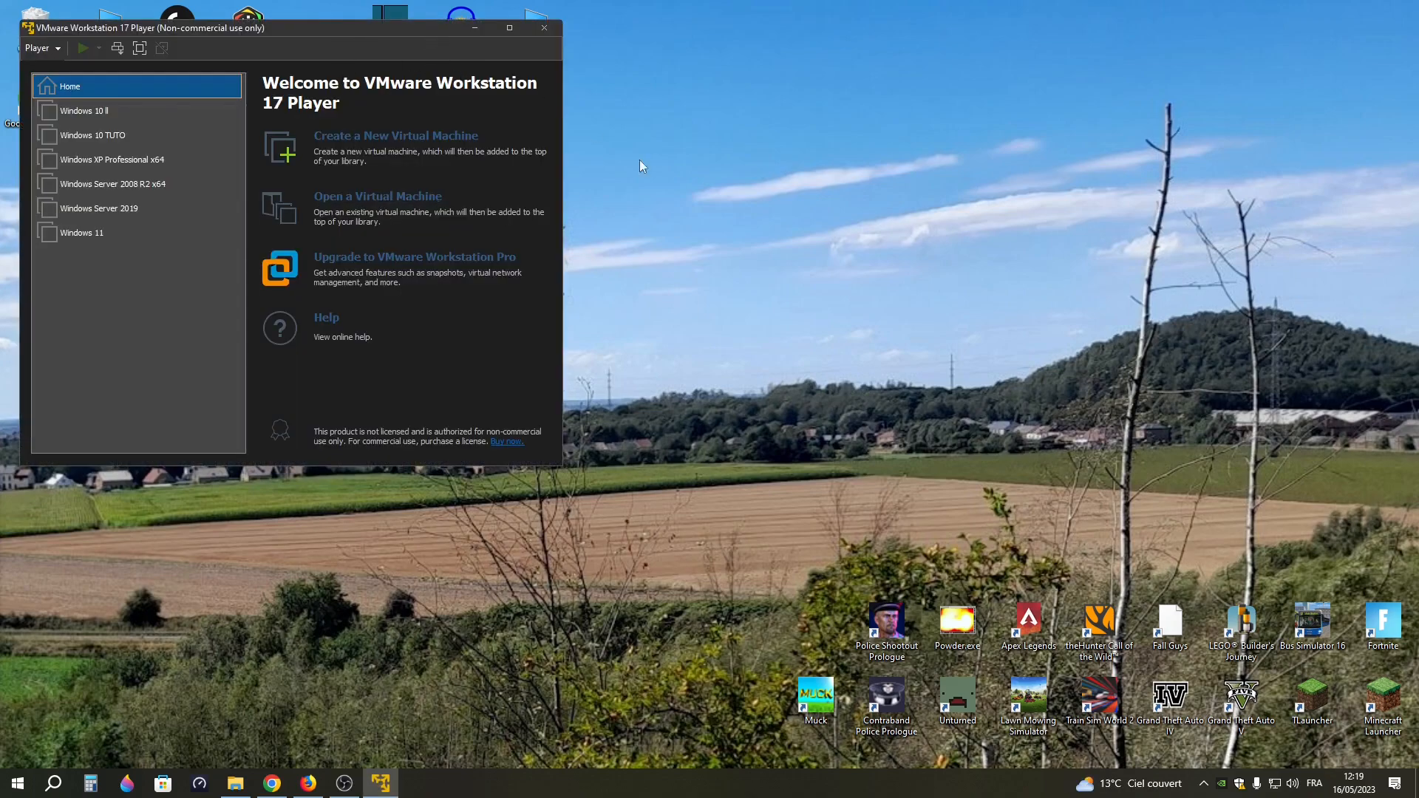
drag(419, 34, 787, 214)
click(729, 318)
click(723, 567)
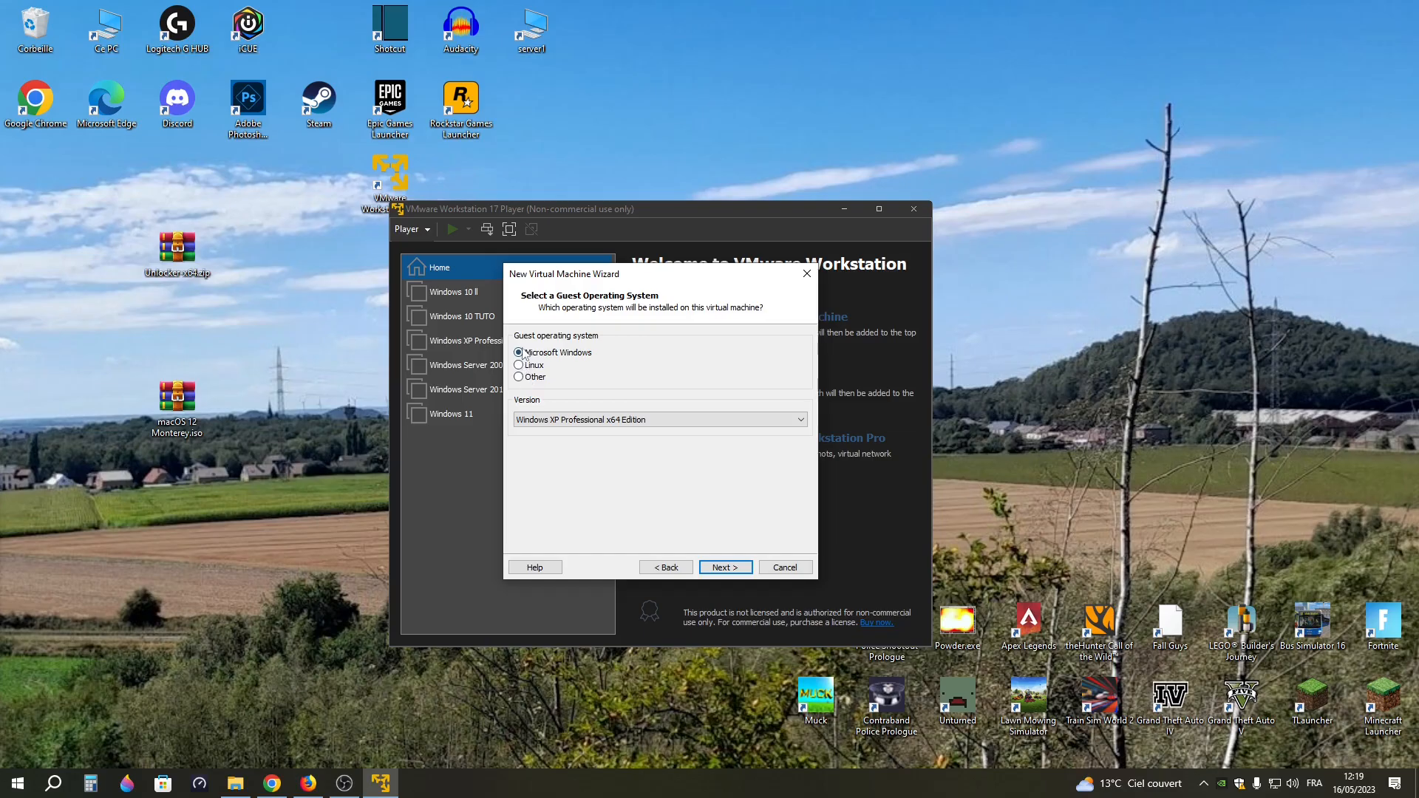
click(807, 274)
click(914, 209)
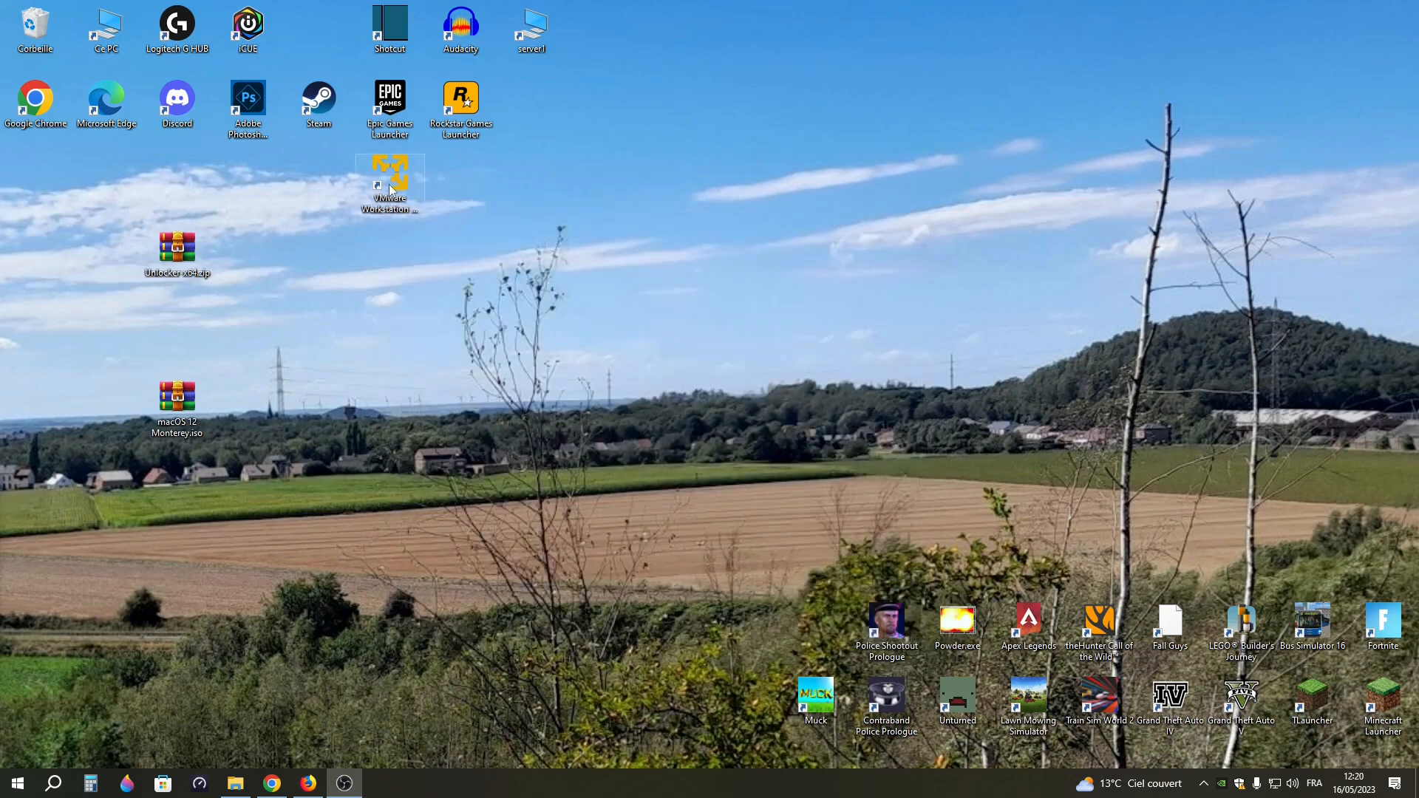
Open the file location of the VMware Workstation 17 Player shortcut and show its parent VMware folder in Programmes (x86)
right_click(391, 189)
click(407, 209)
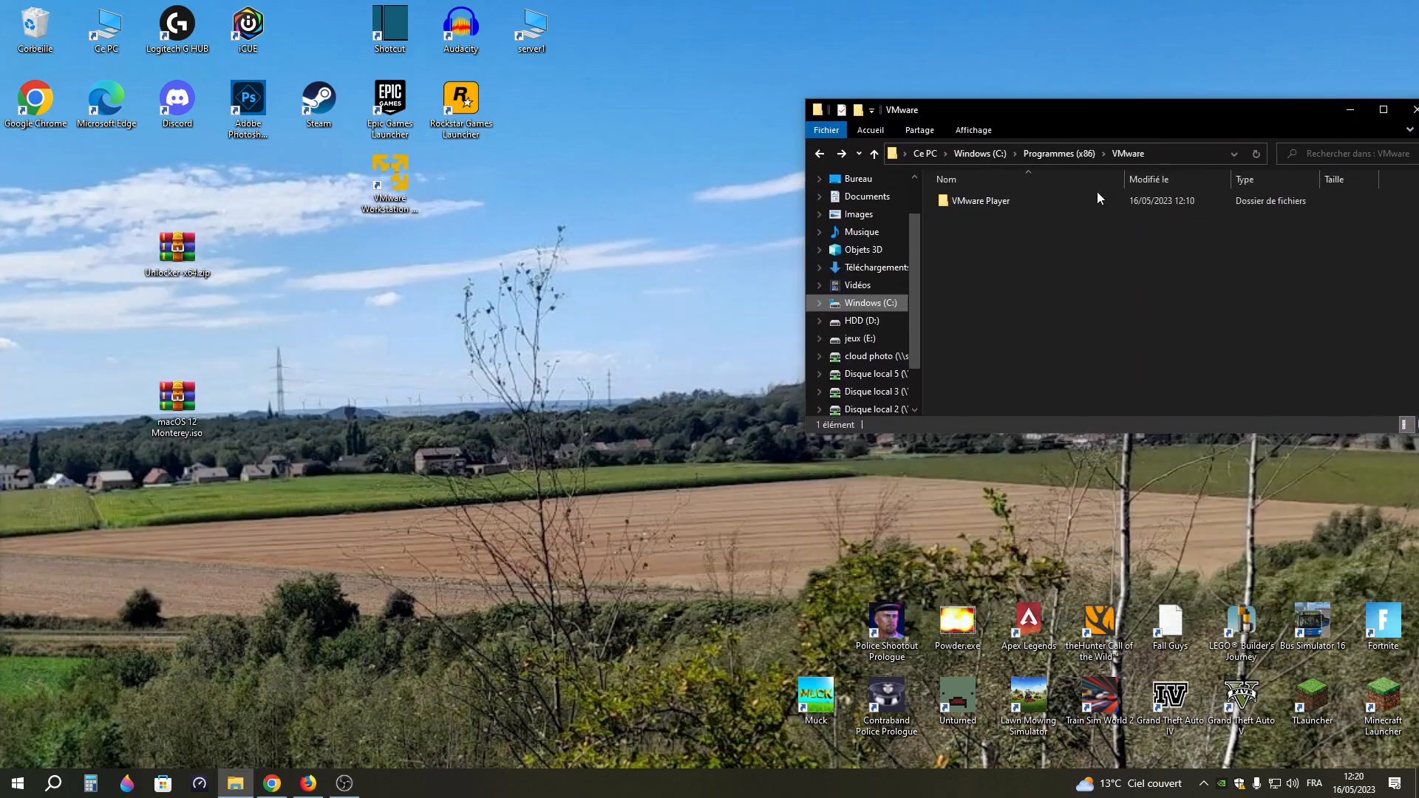
double_click(1093, 203)
key(alt+Left)
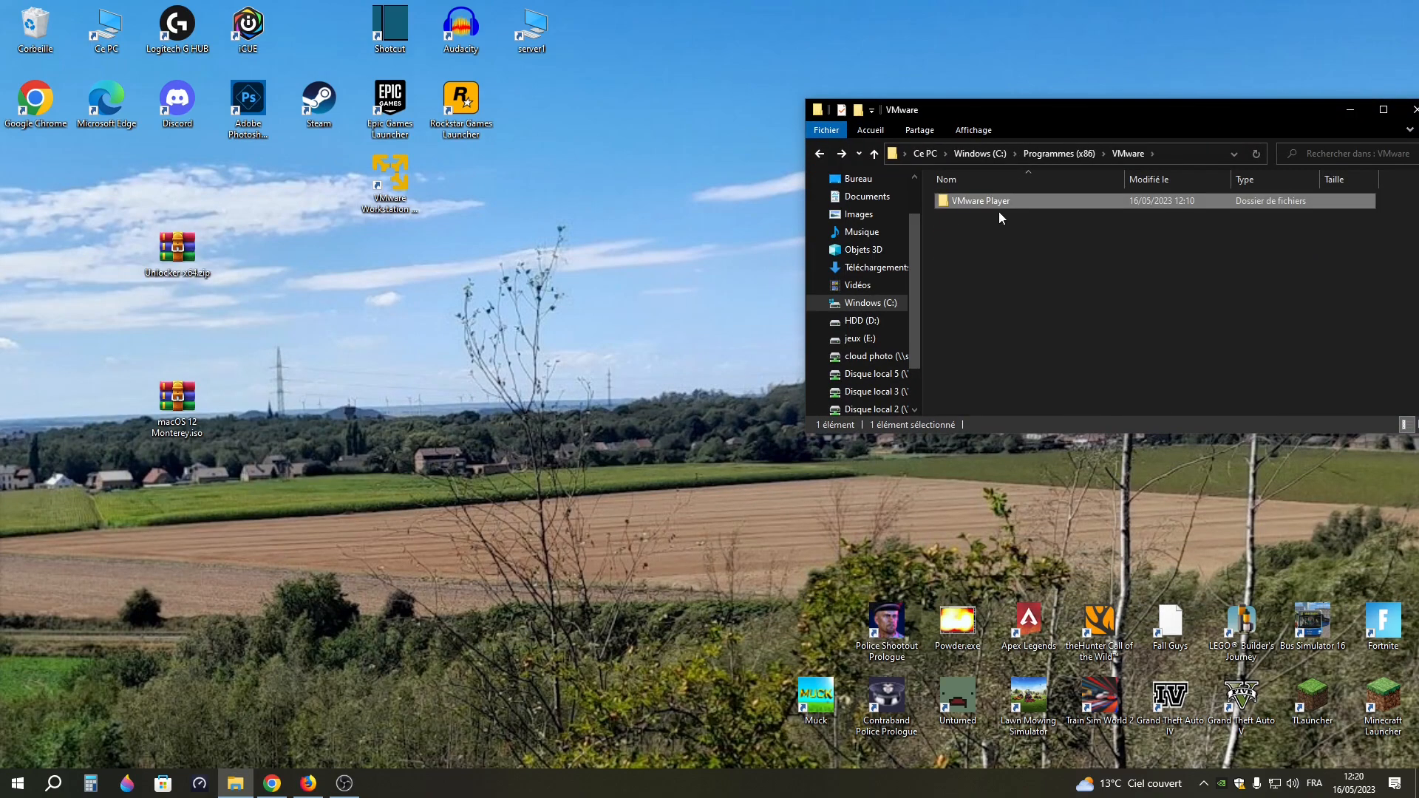
drag(1017, 111, 995, 53)
Move Unlocker-x64.zip from the desktop into the VMware folder, granting the required administrator permission
drag(155, 253, 290, 285)
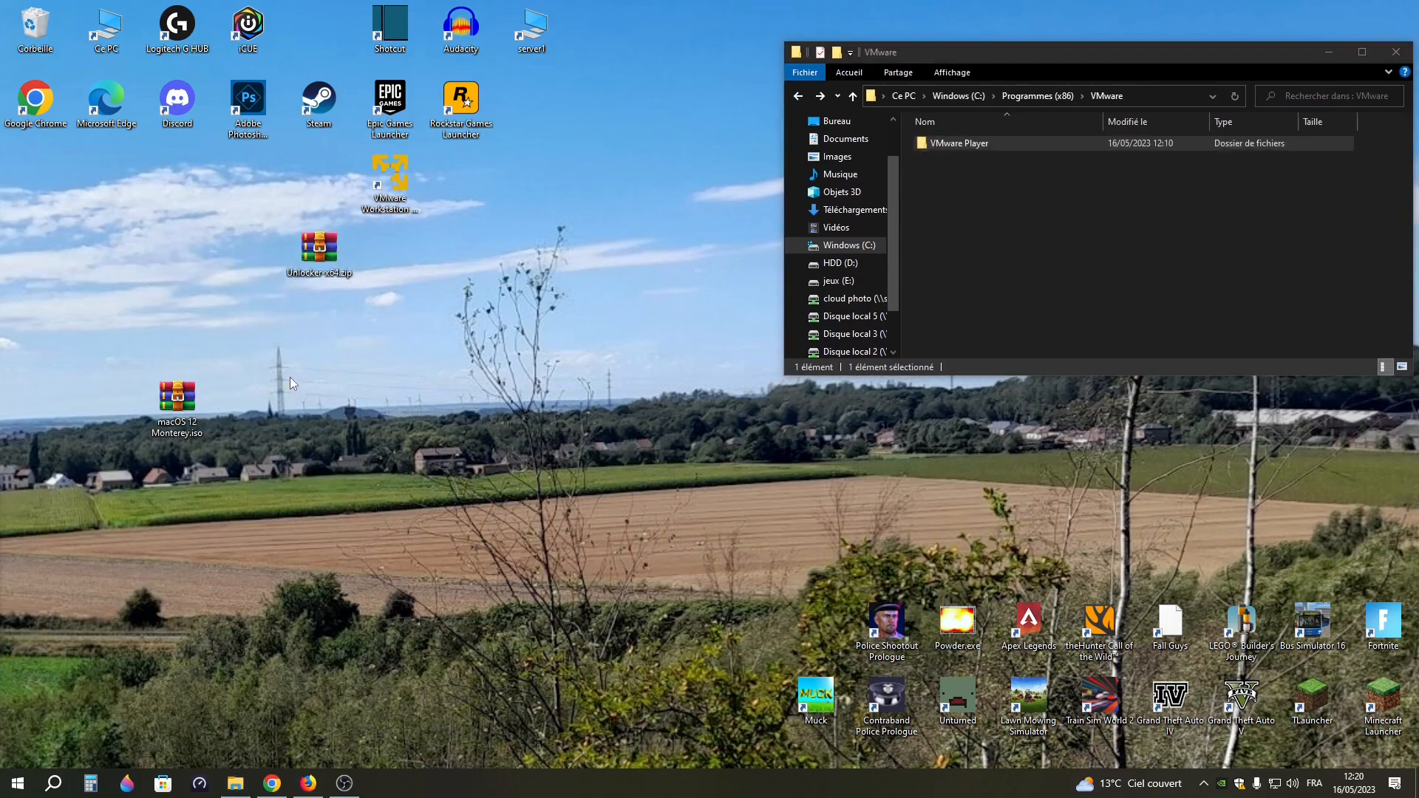
drag(318, 259, 1035, 222)
click(666, 303)
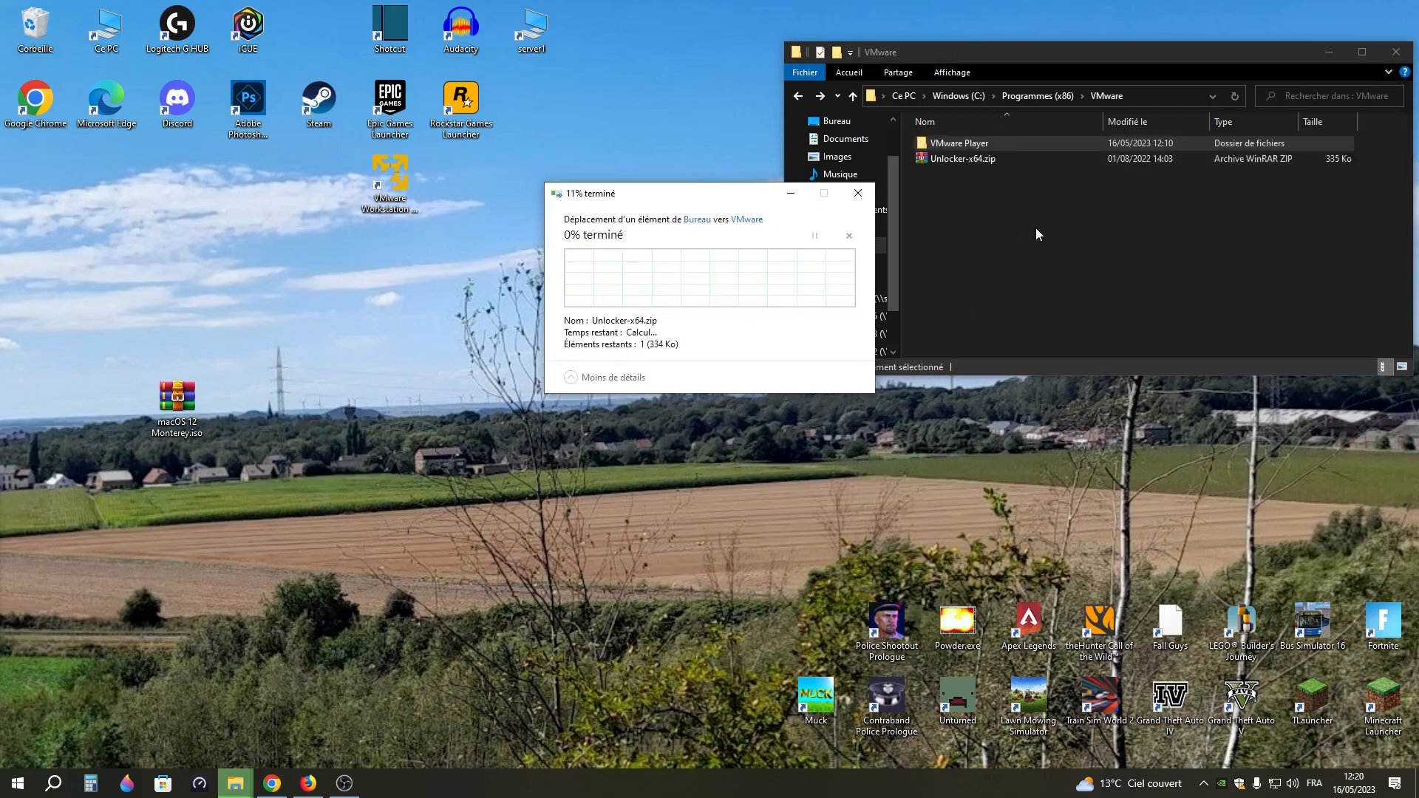
Create a folder named Unlocker-x64 inside the VMware folder, reusing the archive's name
click(969, 164)
key(ctrl+c)
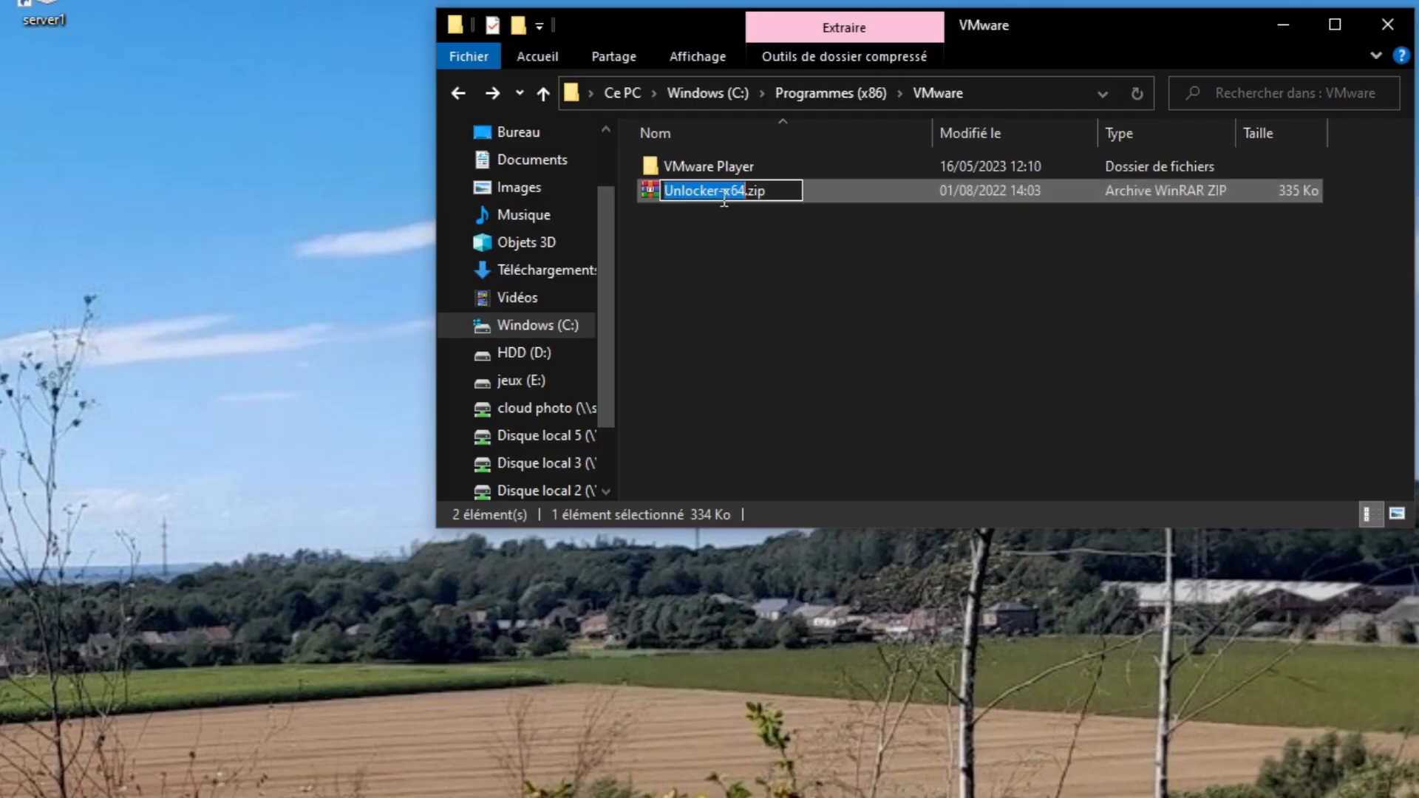
right_click(724, 196)
click(648, 227)
right_click(650, 229)
mouse_move(848, 519)
click(1053, 534)
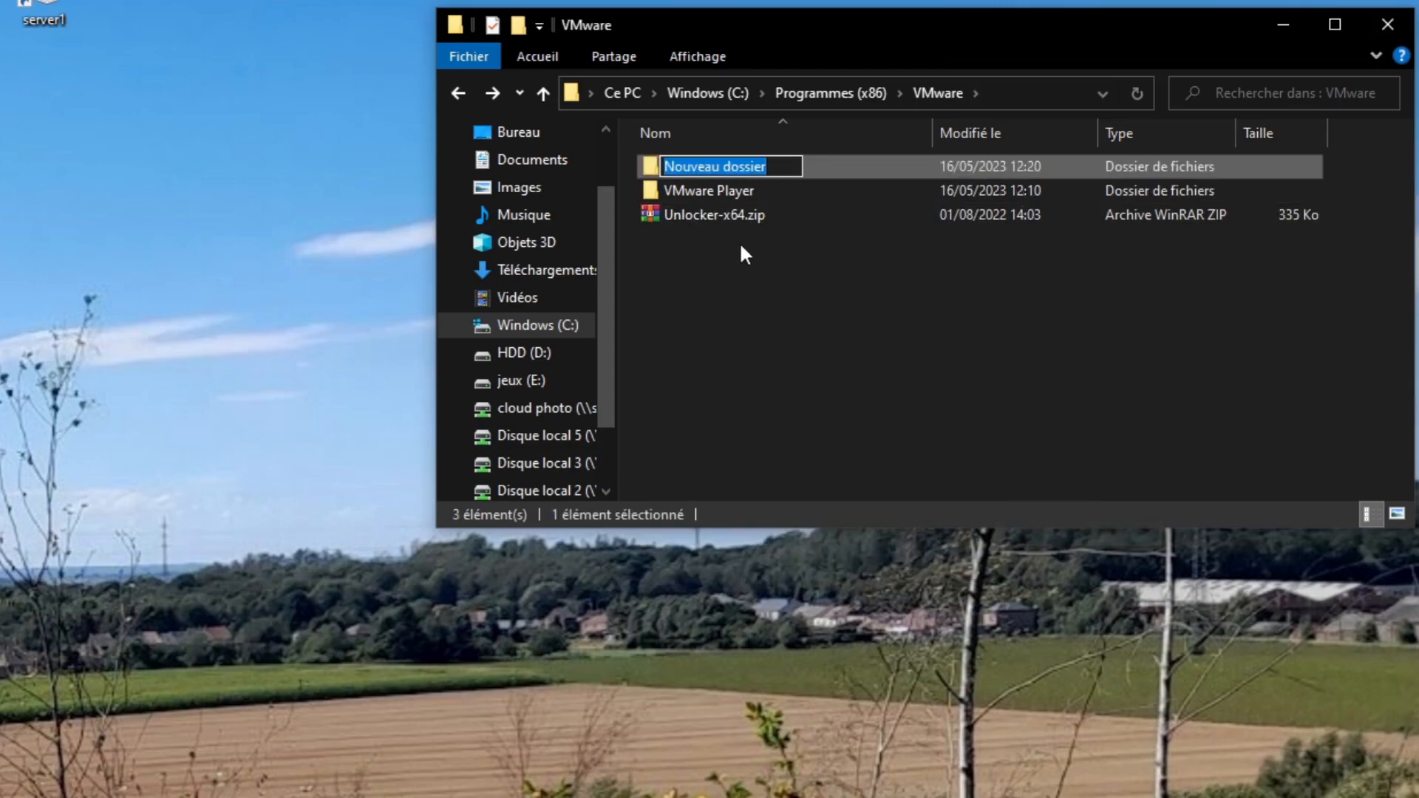
key(ctrl+v)
click(812, 296)
Move Unlocker-x64.zip into the new Unlocker-x64 folder and open that folder
drag(714, 215, 732, 162)
click(287, 411)
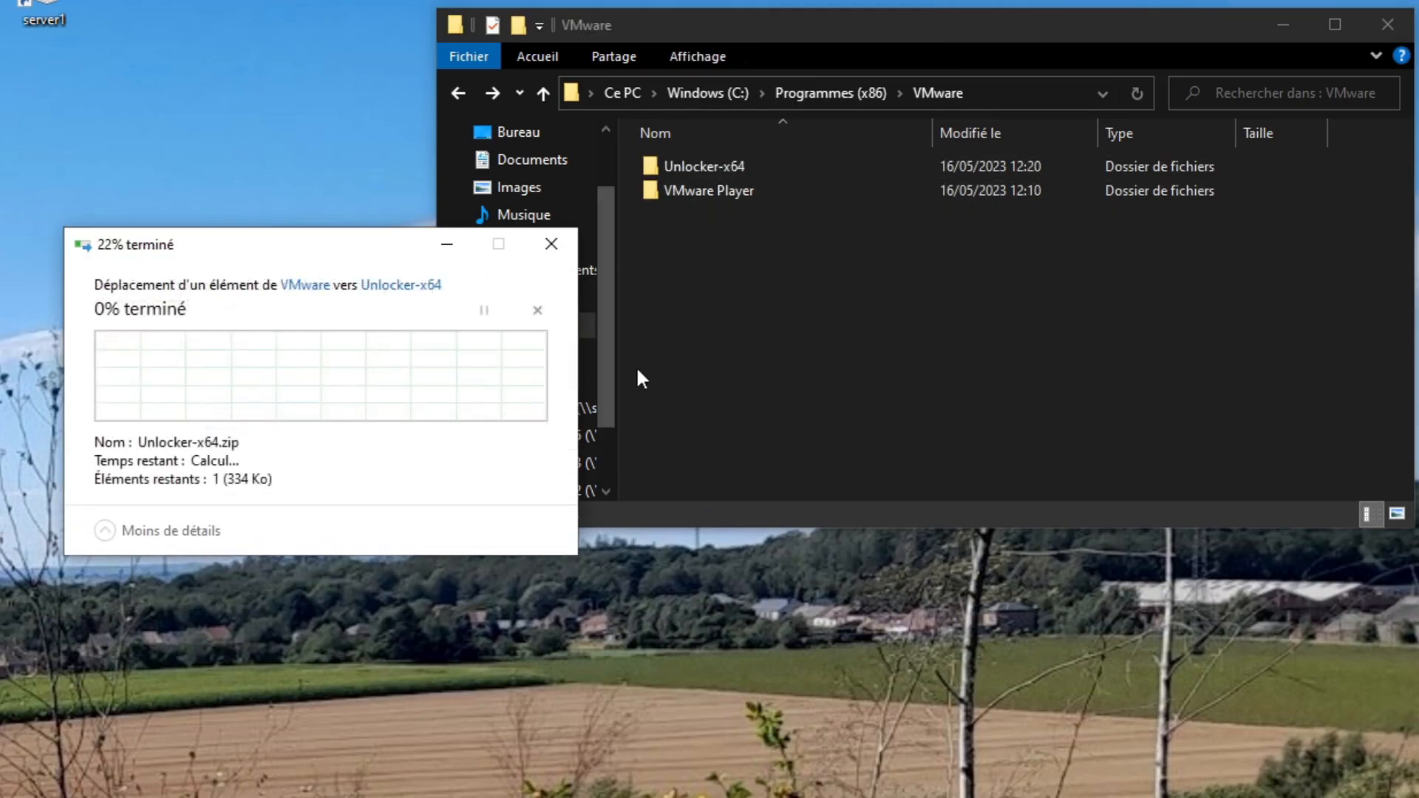
double_click(695, 169)
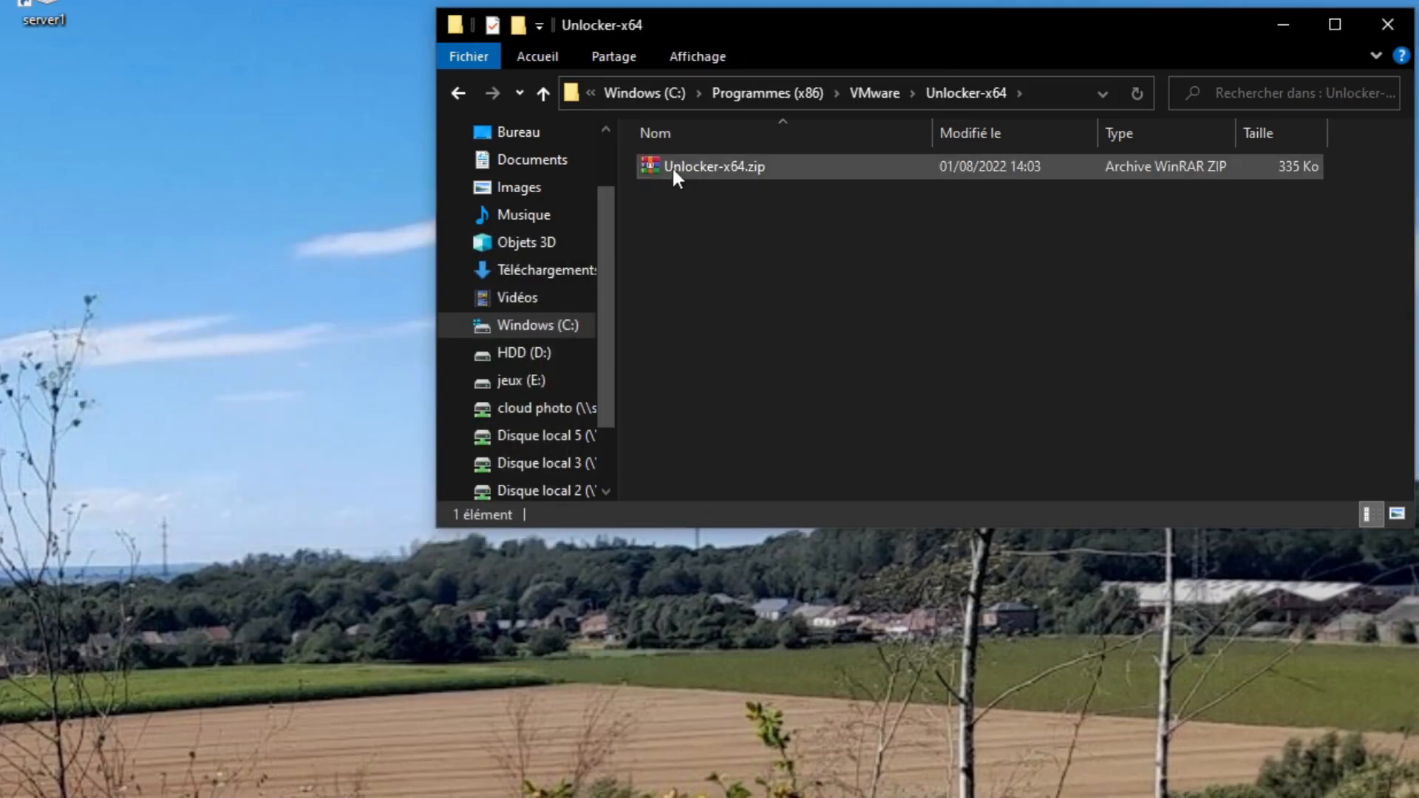
Extract Unlocker-x64.zip in its folder, run Unlocker.exe, and quit its console once the patch is complete
right_click(672, 165)
click(726, 259)
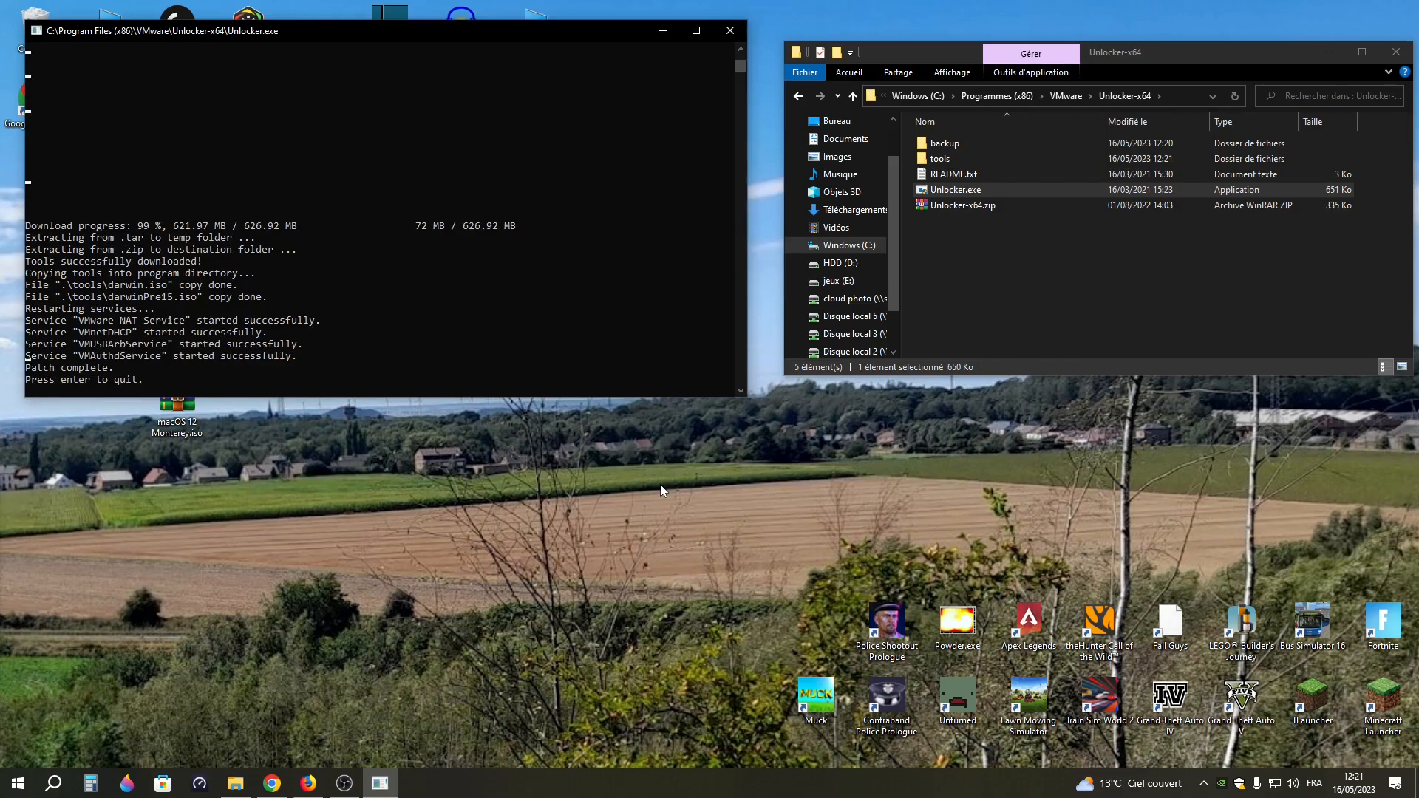
key(Return)
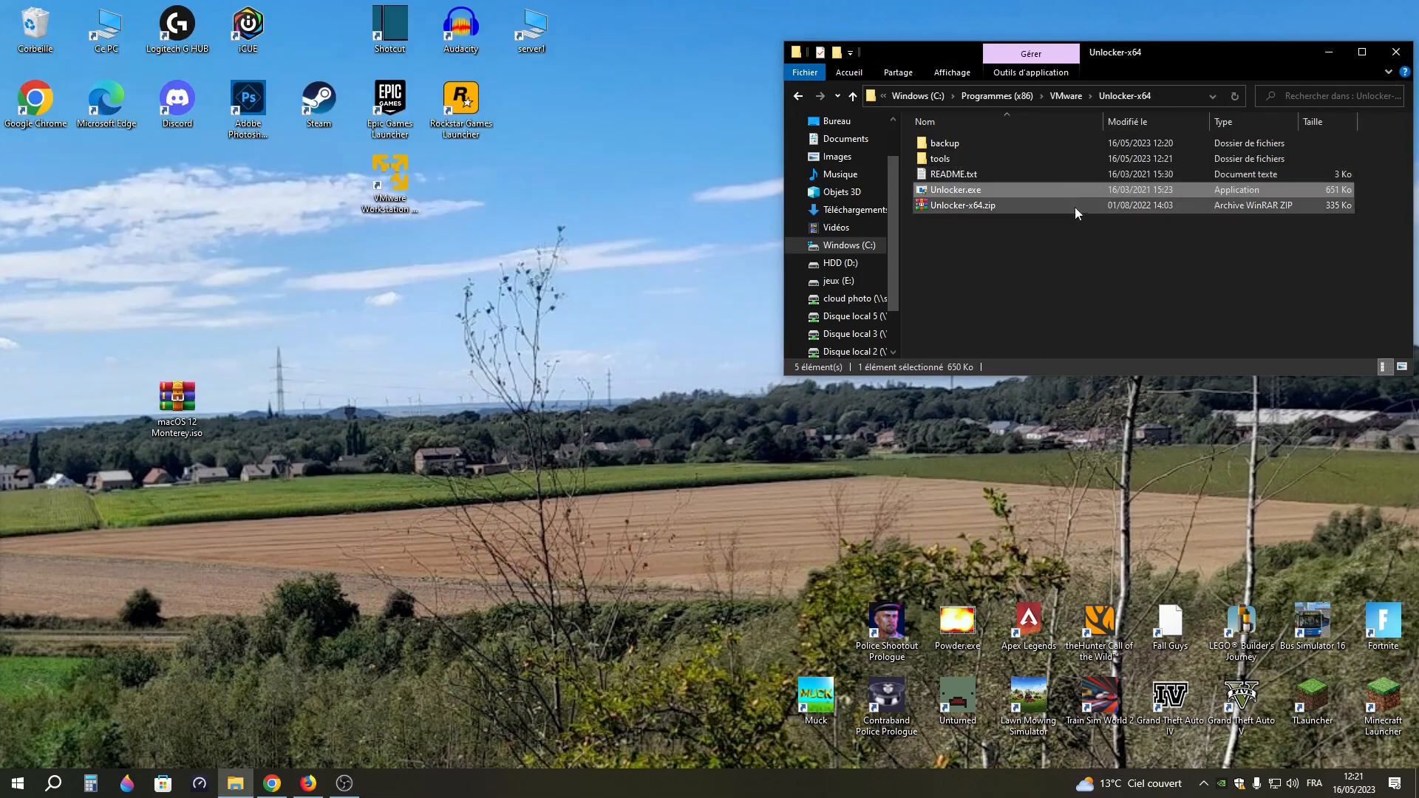
Check the tools folder inside Unlocker-x64, return to its parent folder, and close the folder window
double_click(1034, 160)
key(alt+Left)
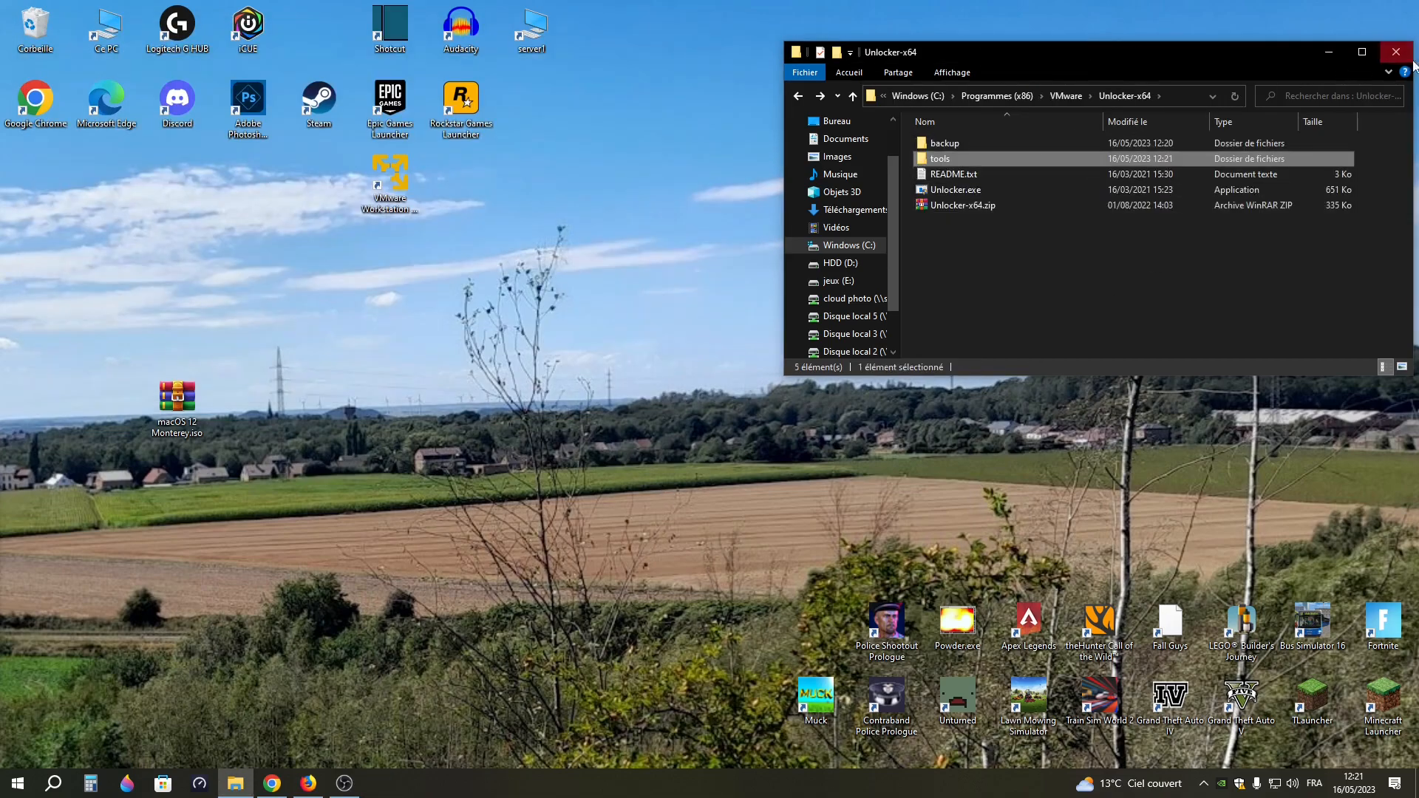
click(1396, 52)
Launch VMware Workstation 17 Player from its desktop shortcut and start creating a new virtual machine
drag(401, 194, 506, 247)
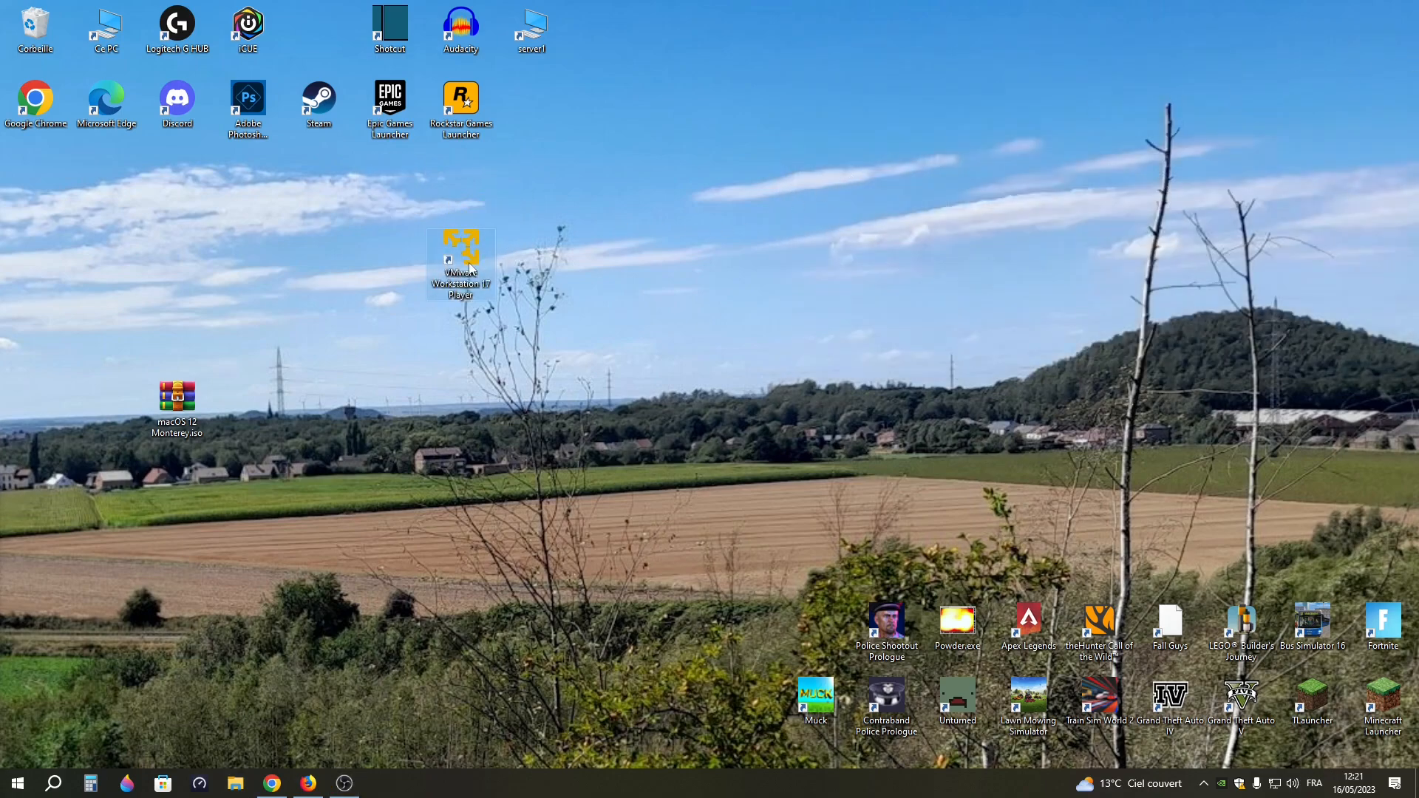
double_click(470, 267)
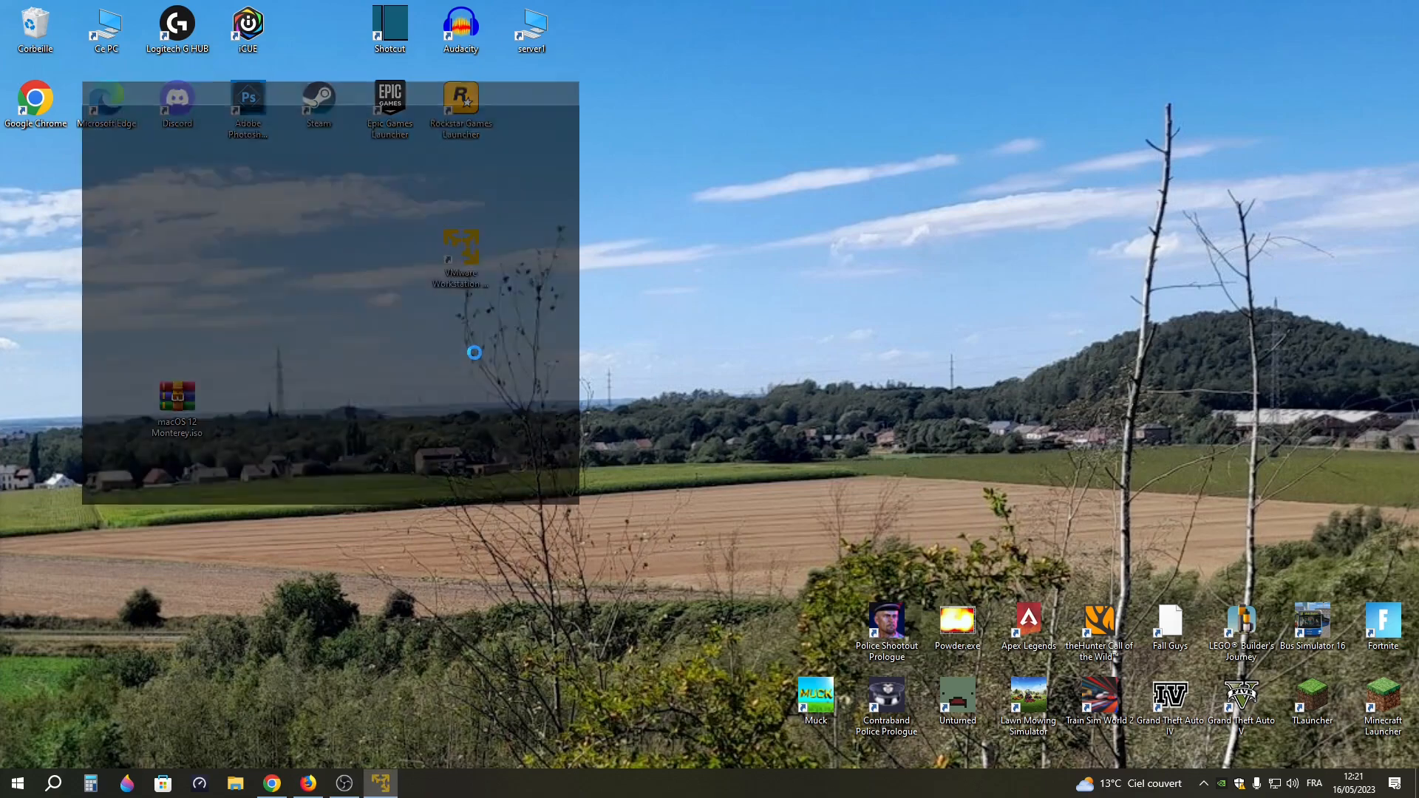
drag(350, 83, 793, 150)
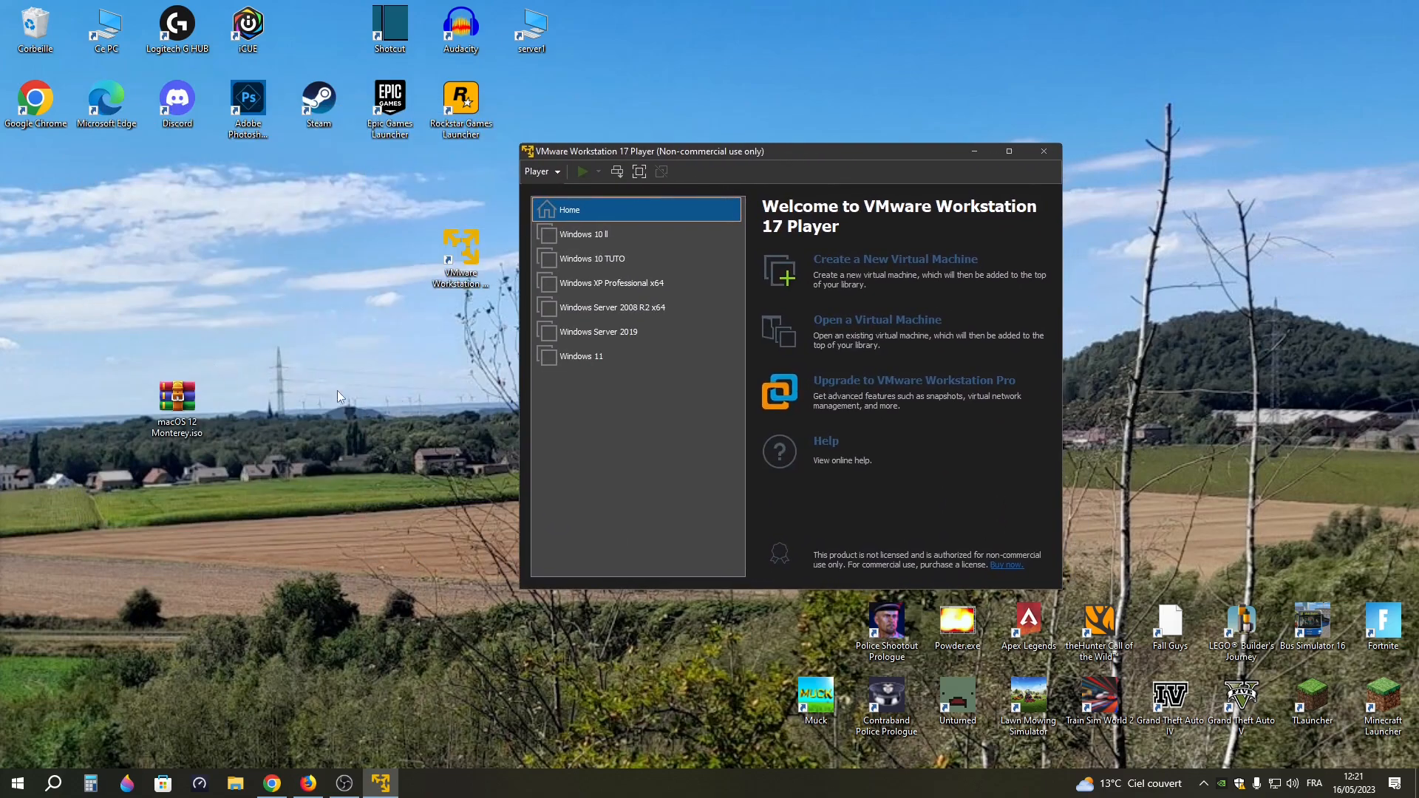
click(786, 273)
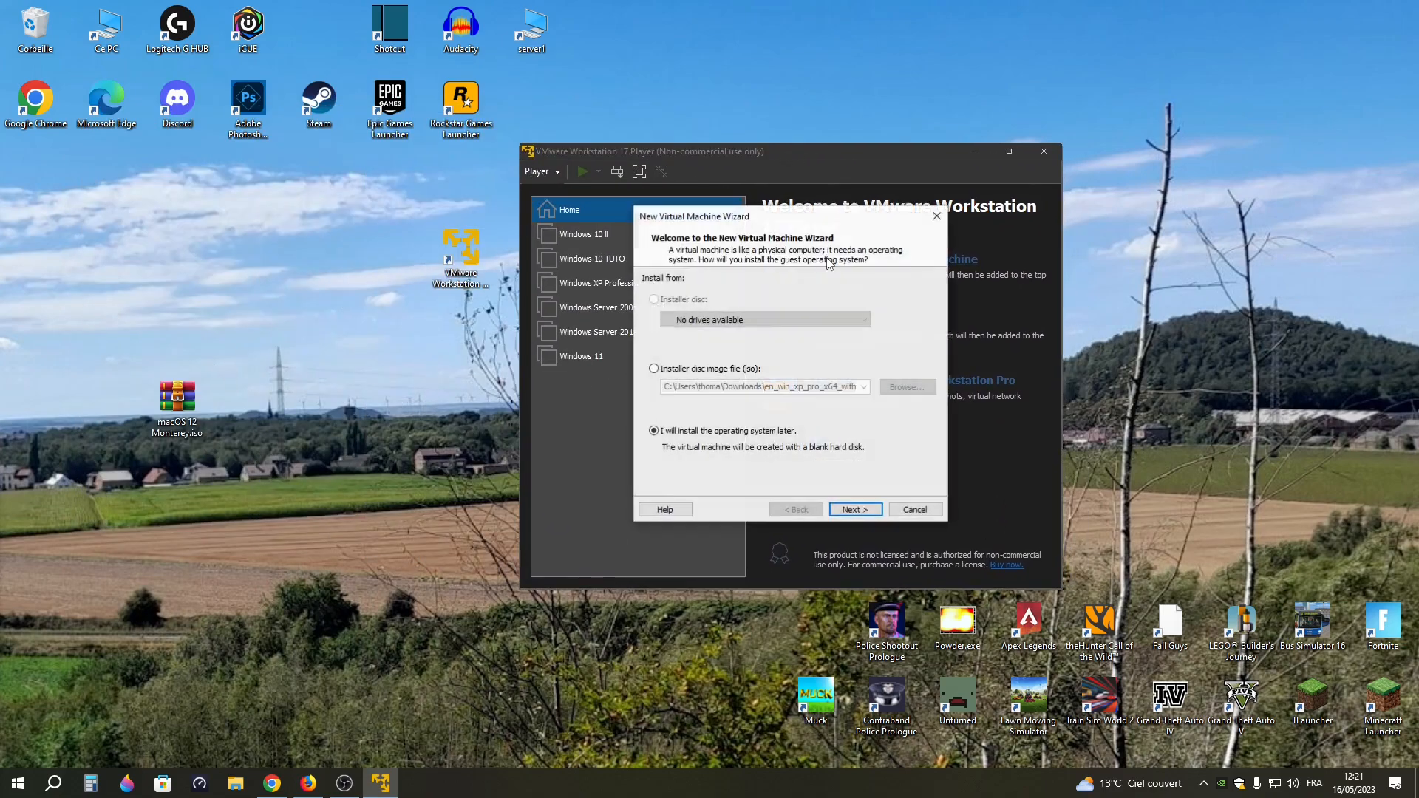
Choose to install the operating system later and continue to the guest operating system selection
click(687, 370)
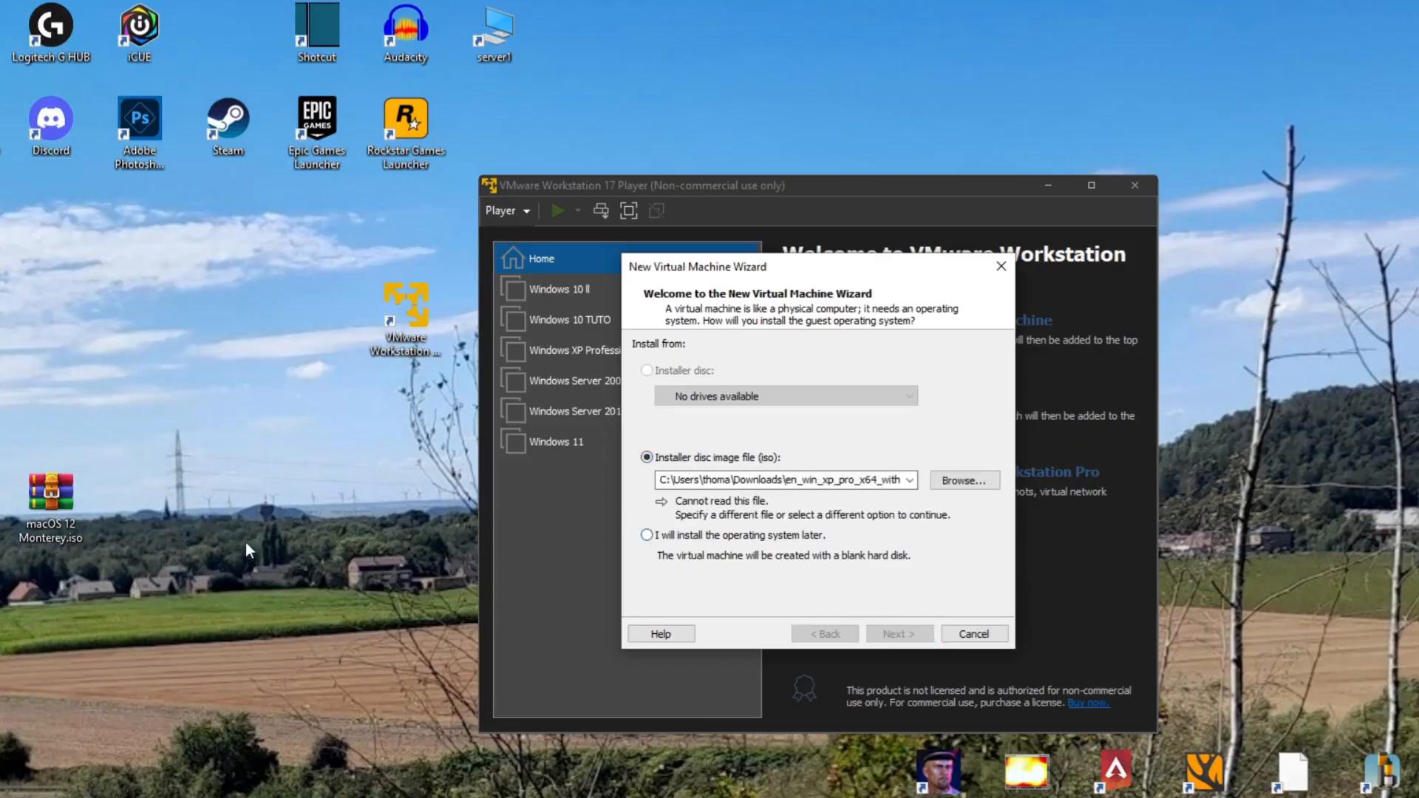
click(673, 537)
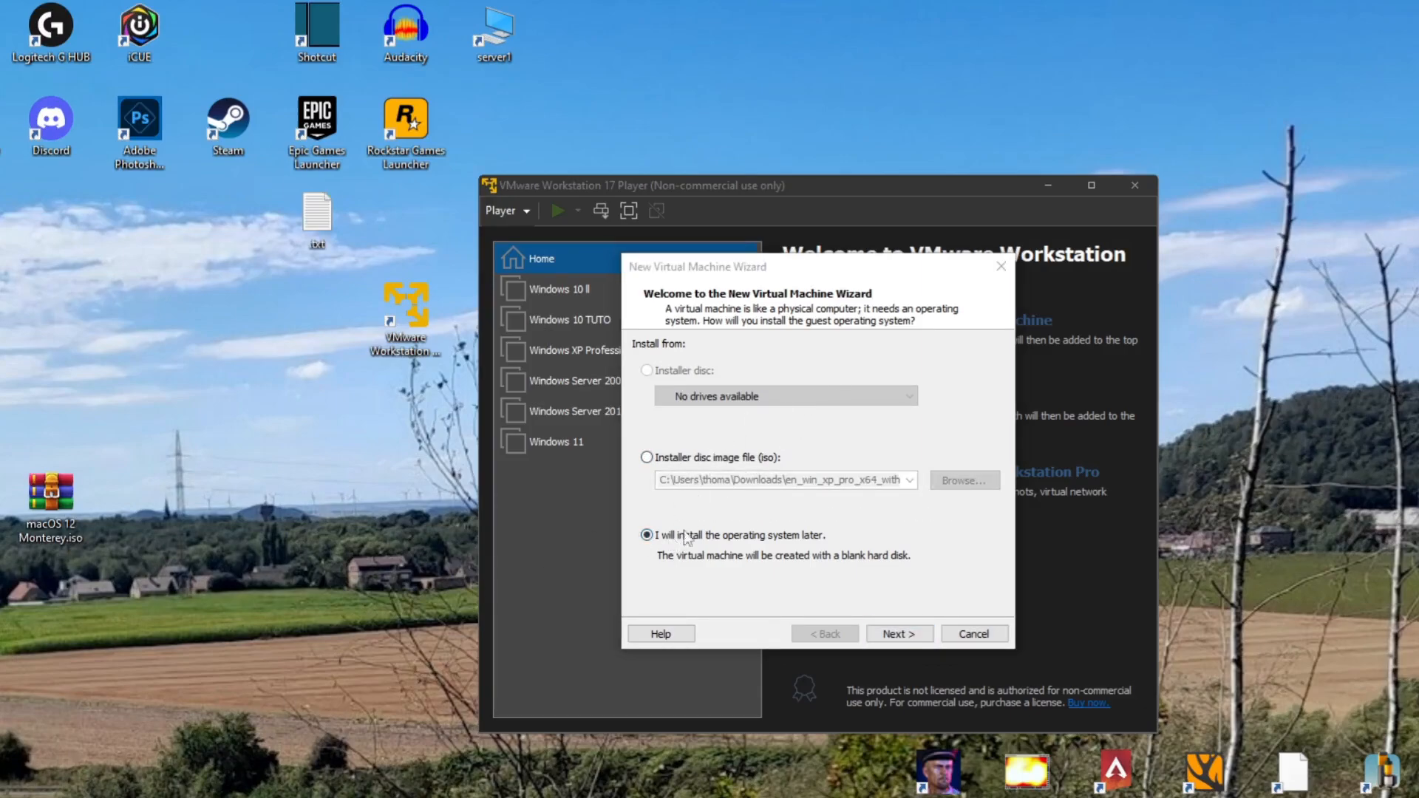
click(897, 634)
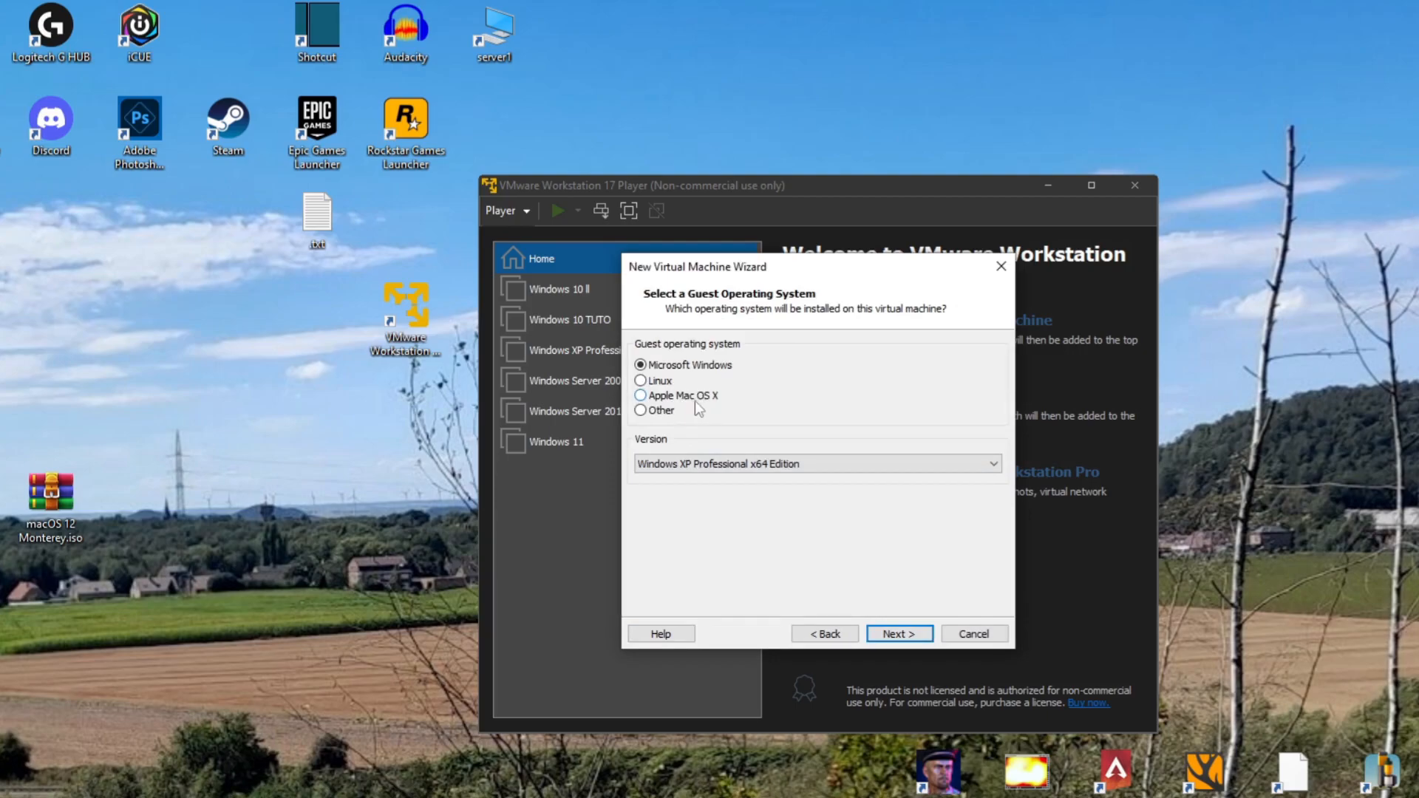
Set the guest operating system to Apple Mac OS X, version macOS 12, and continue the wizard
click(702, 400)
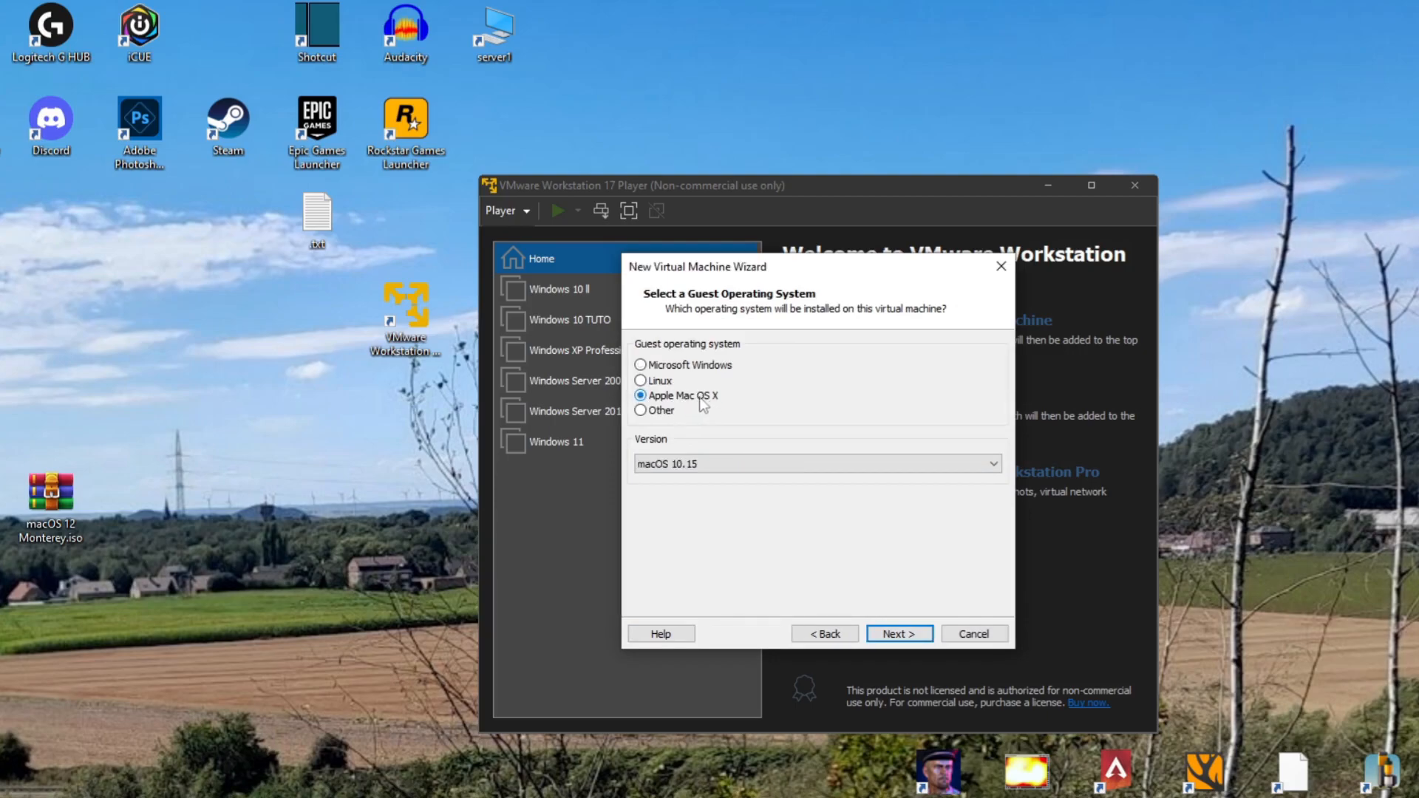
click(678, 466)
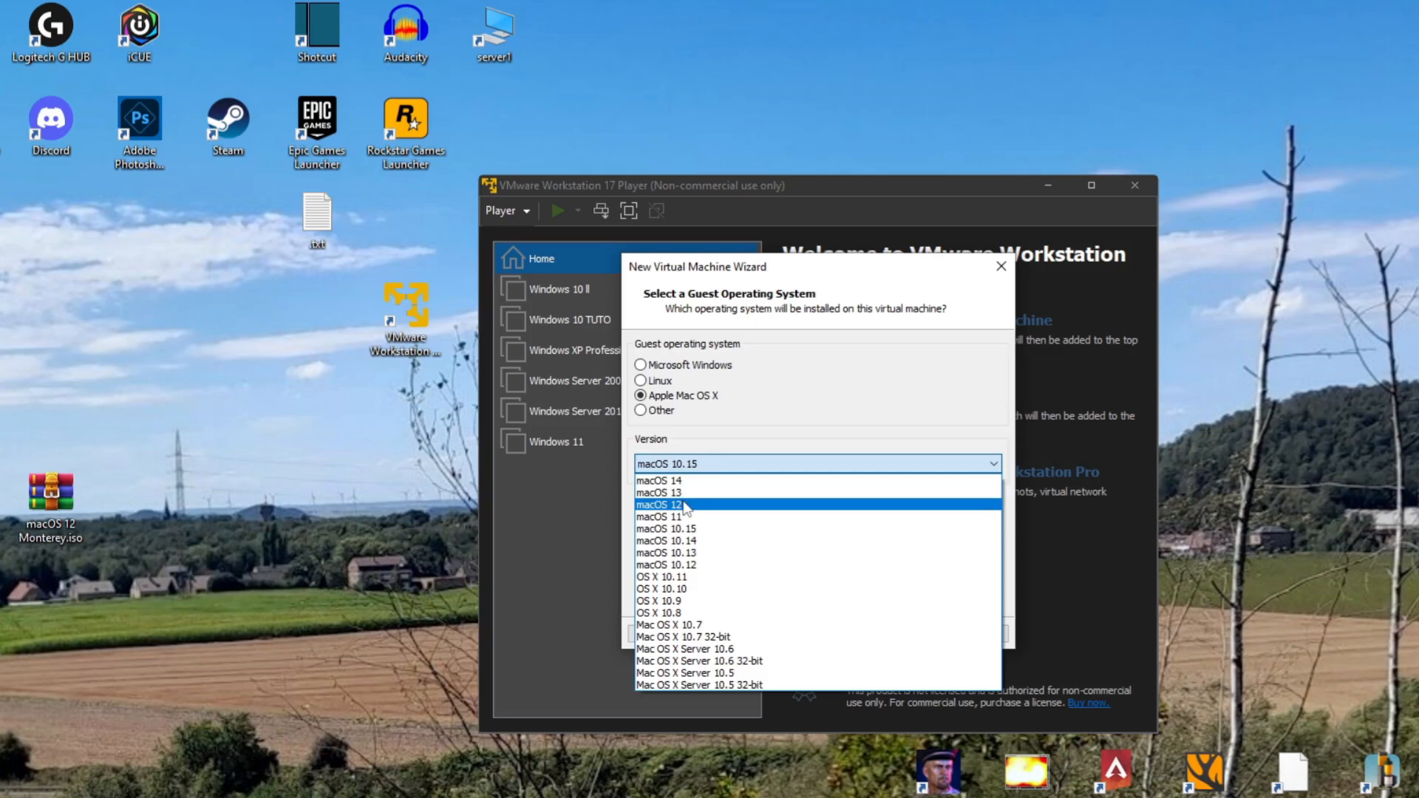
click(681, 506)
click(900, 633)
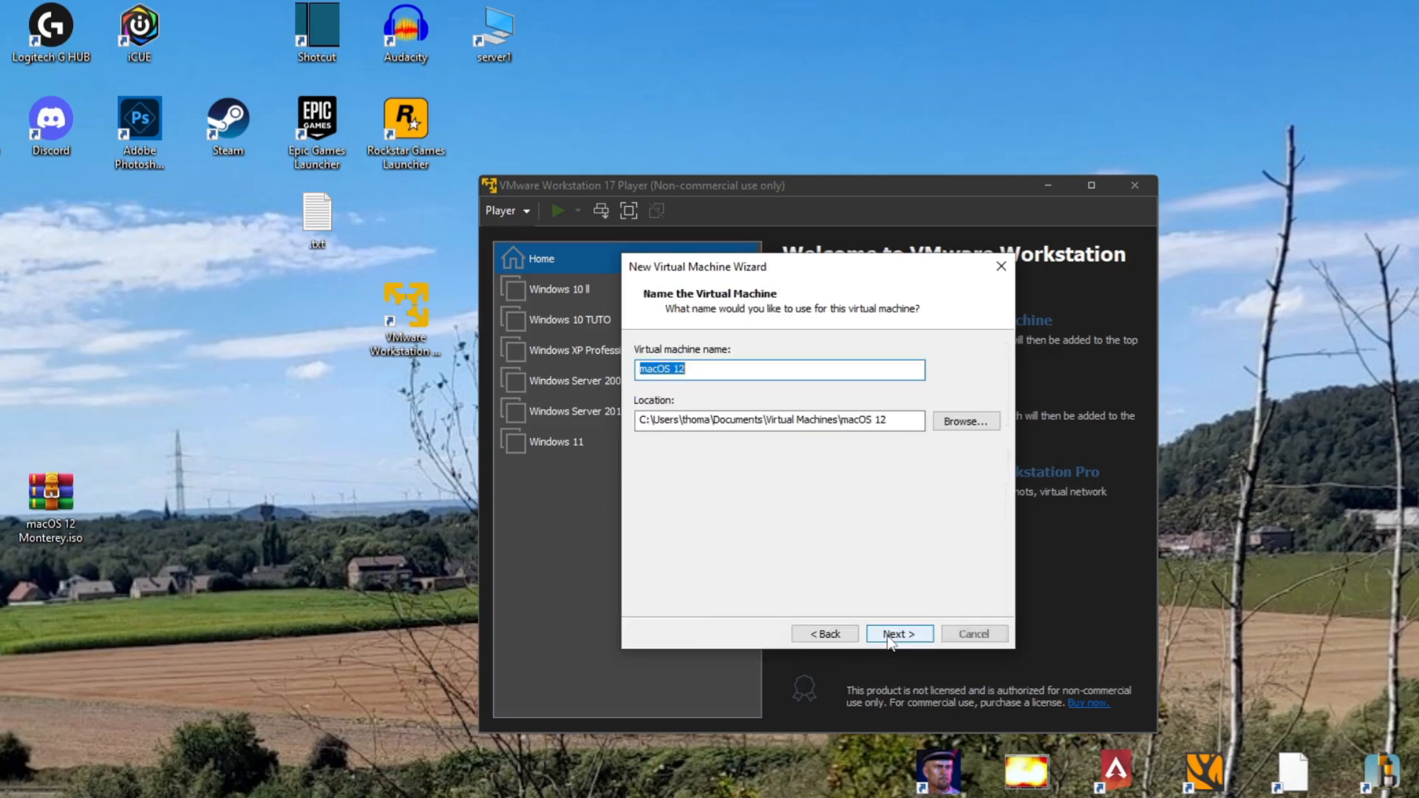
Name the virtual machine "macOS 12 tuto" and browse to the VMware Workstation folder on HDD (D:) for its location
click(730, 374)
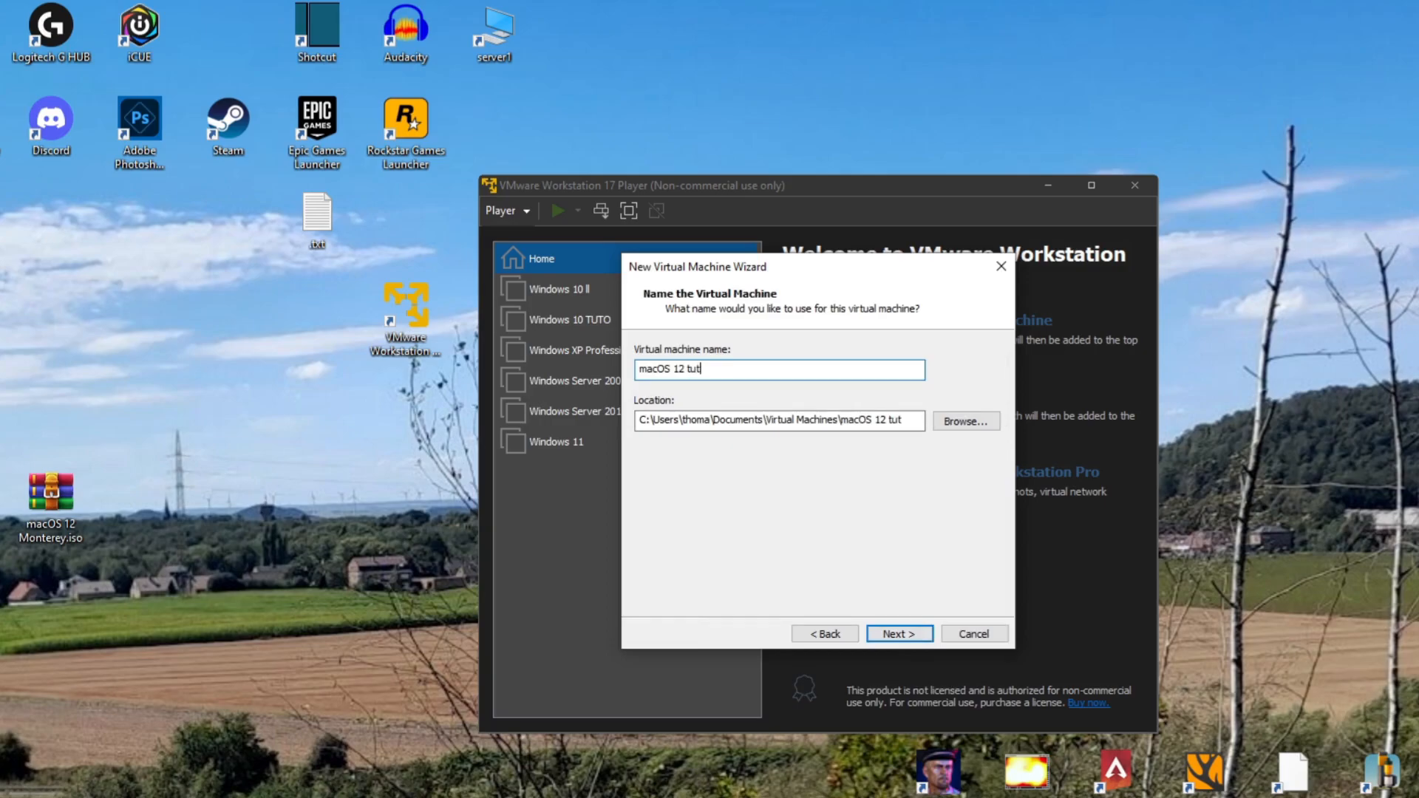
click(947, 423)
scroll(729, 517, down, 2)
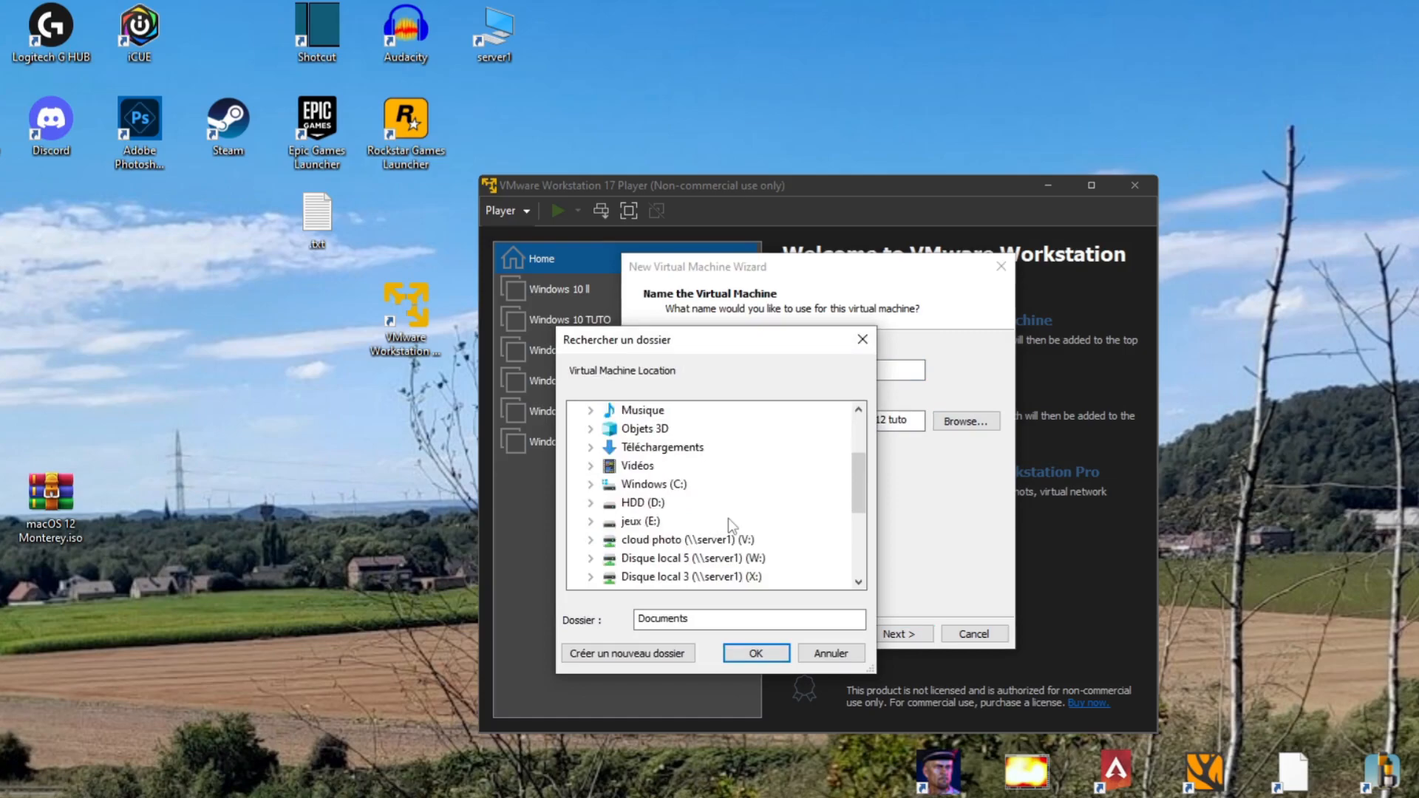
scroll(729, 518, down, 2)
scroll(729, 517, down, 2)
scroll(729, 518, up, 3)
scroll(729, 521, up, 1)
click(592, 488)
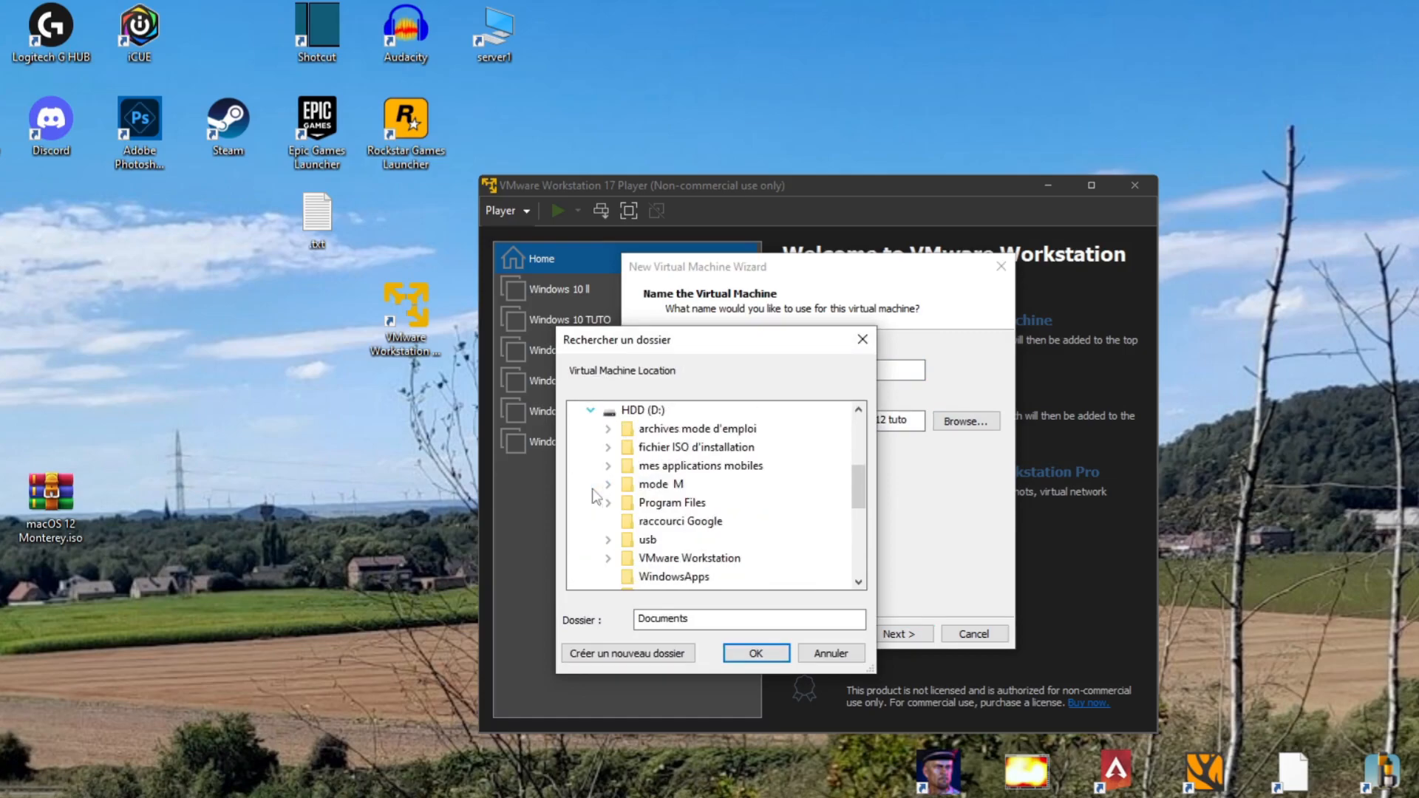
scroll(665, 528, down, 1)
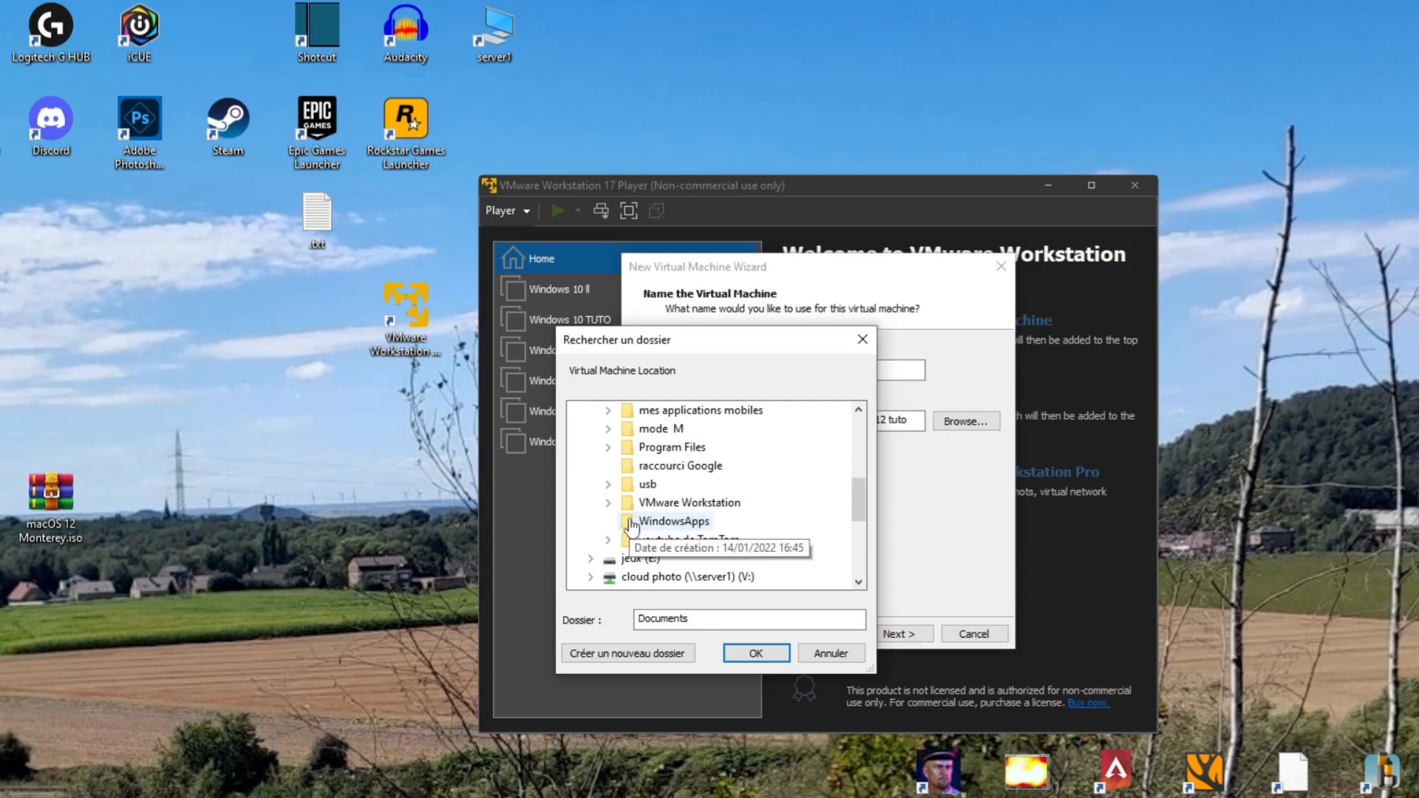
double_click(683, 506)
scroll(650, 562, down, 2)
scroll(663, 549, up, 1)
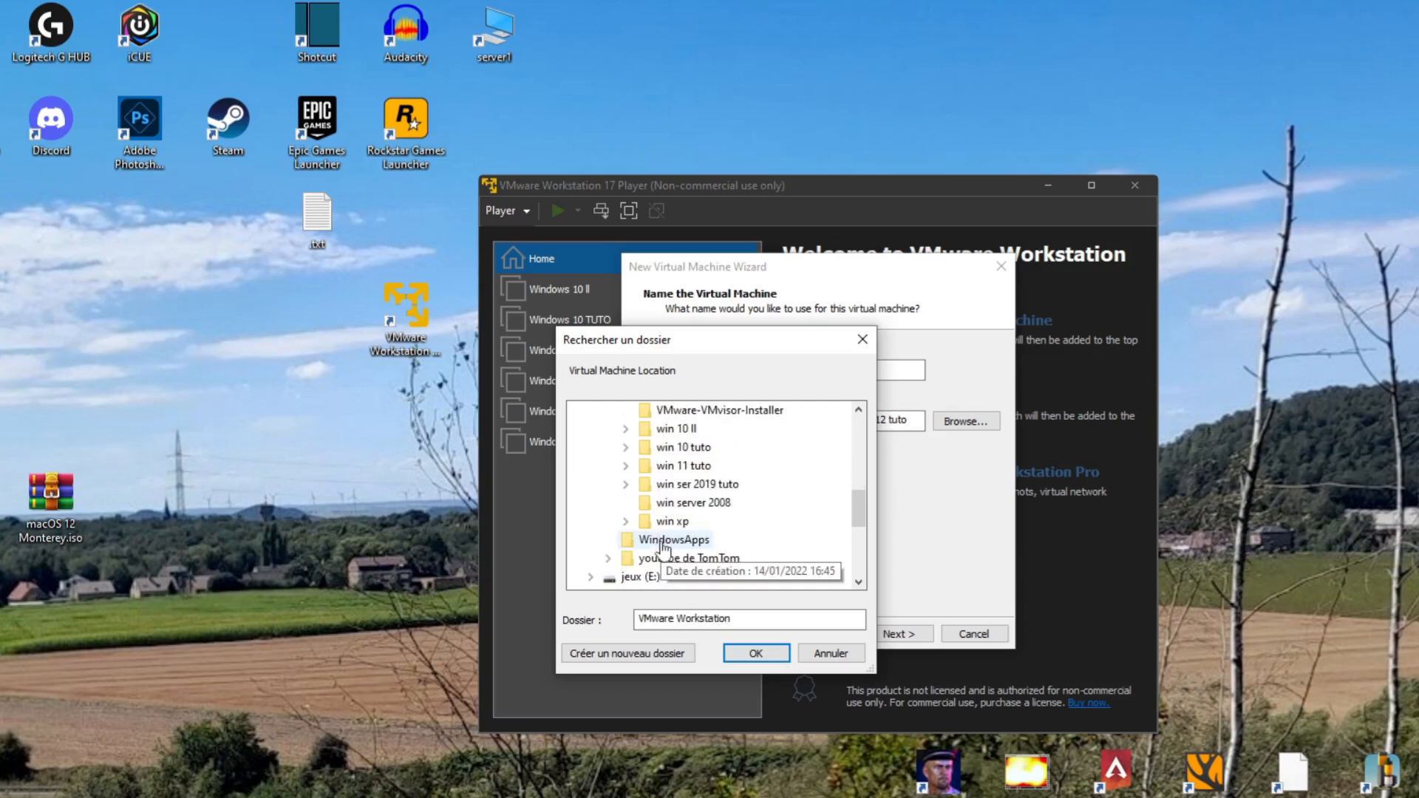
scroll(671, 525, up, 1)
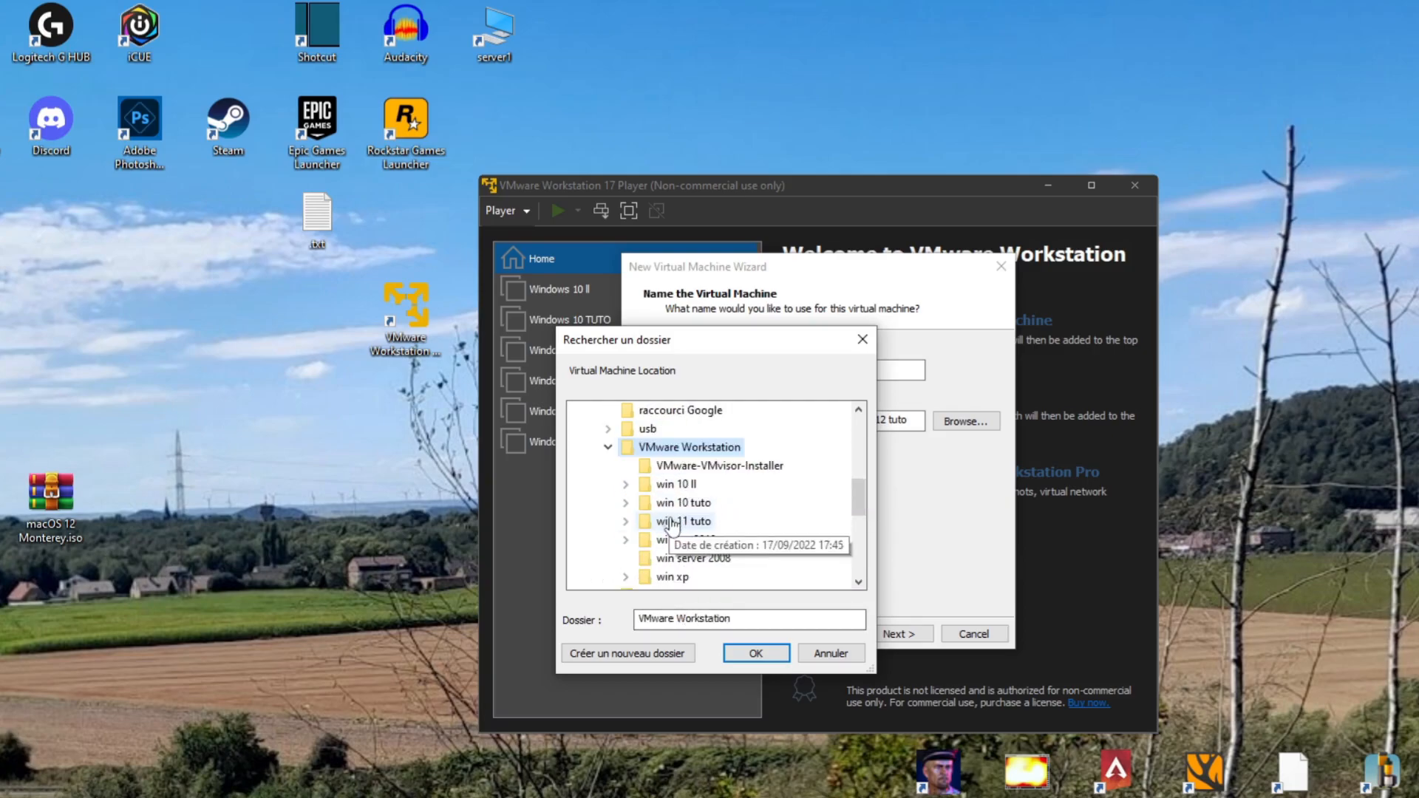
Create a "mac os tuto" folder inside VMware Workstation, use it as the virtual machine location, and continue
click(628, 654)
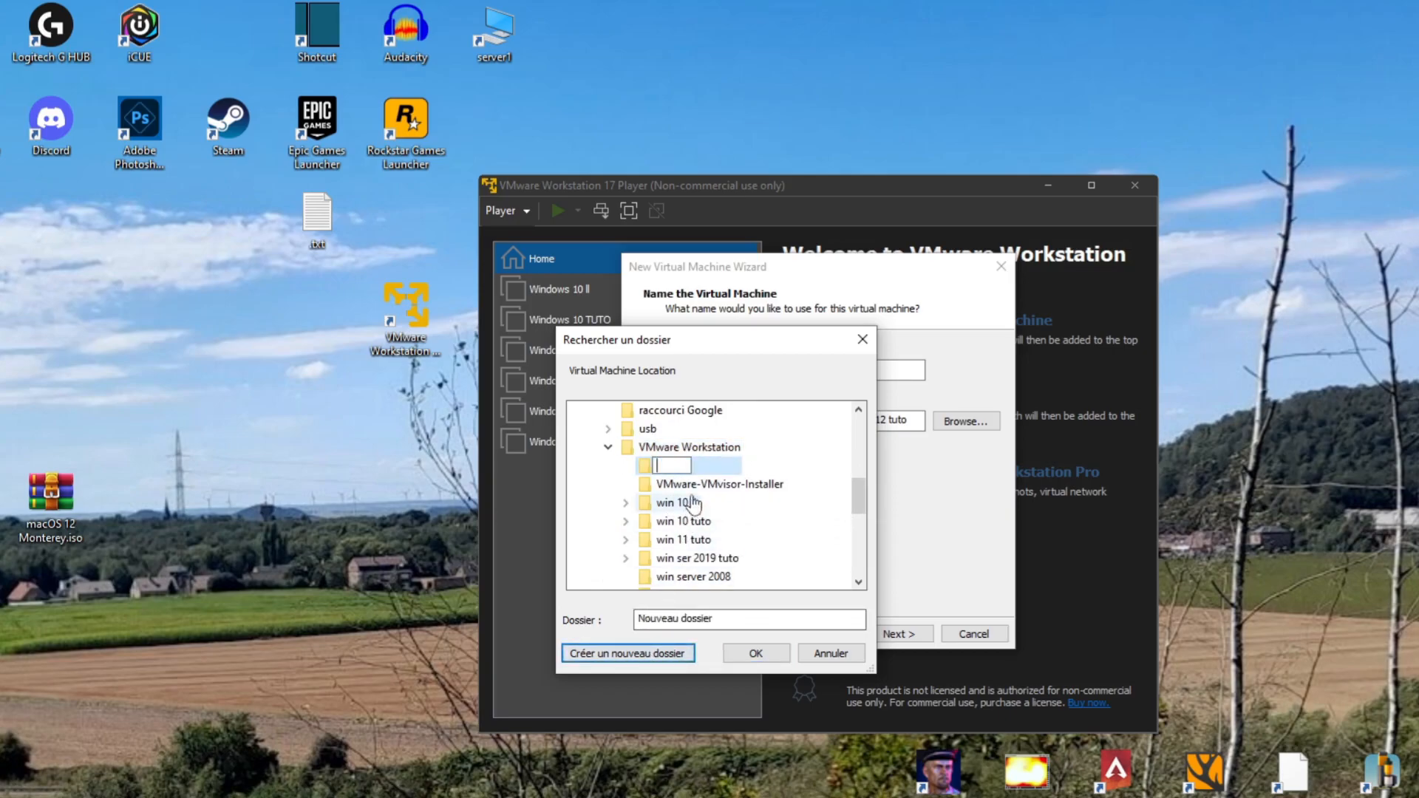
text(mac )
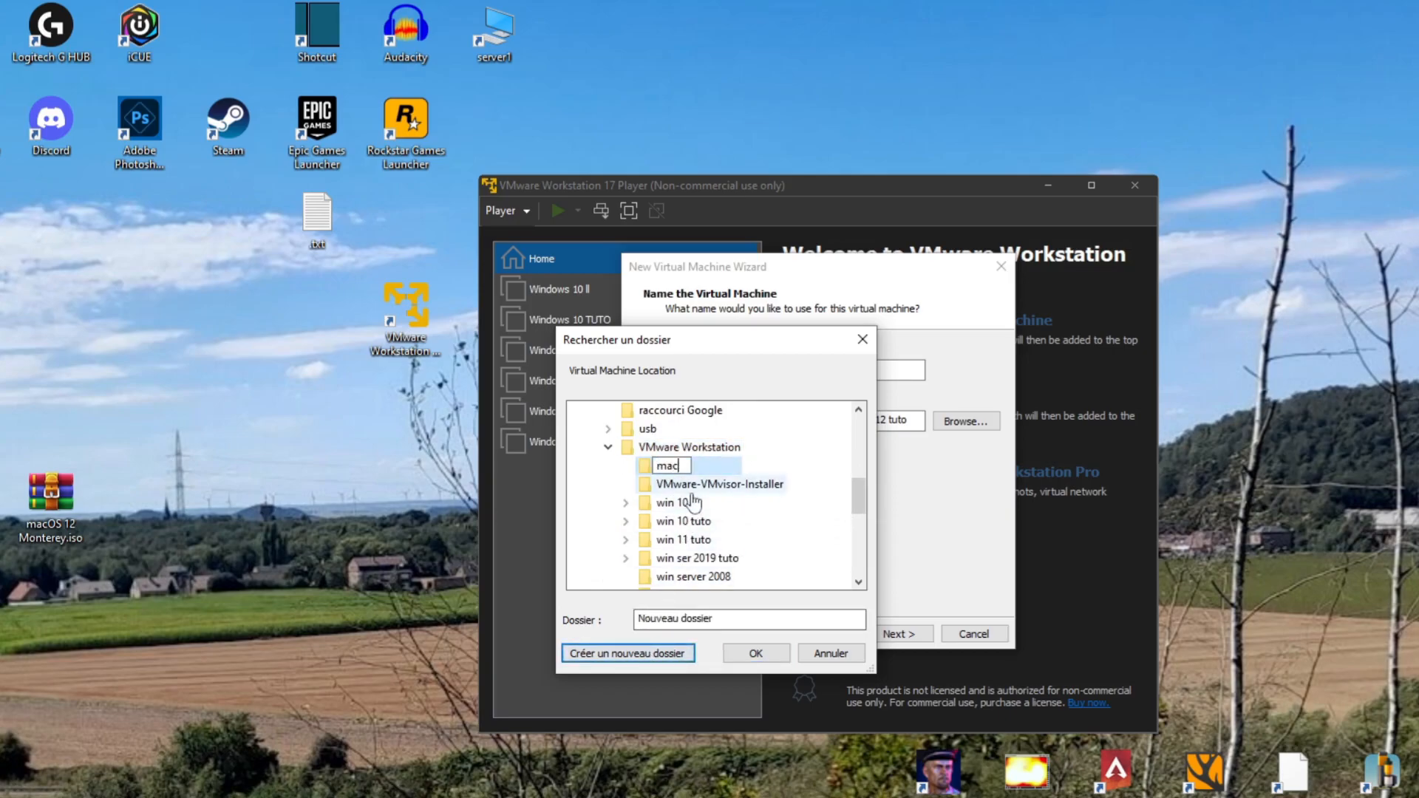
text(os tuto)
key(Return)
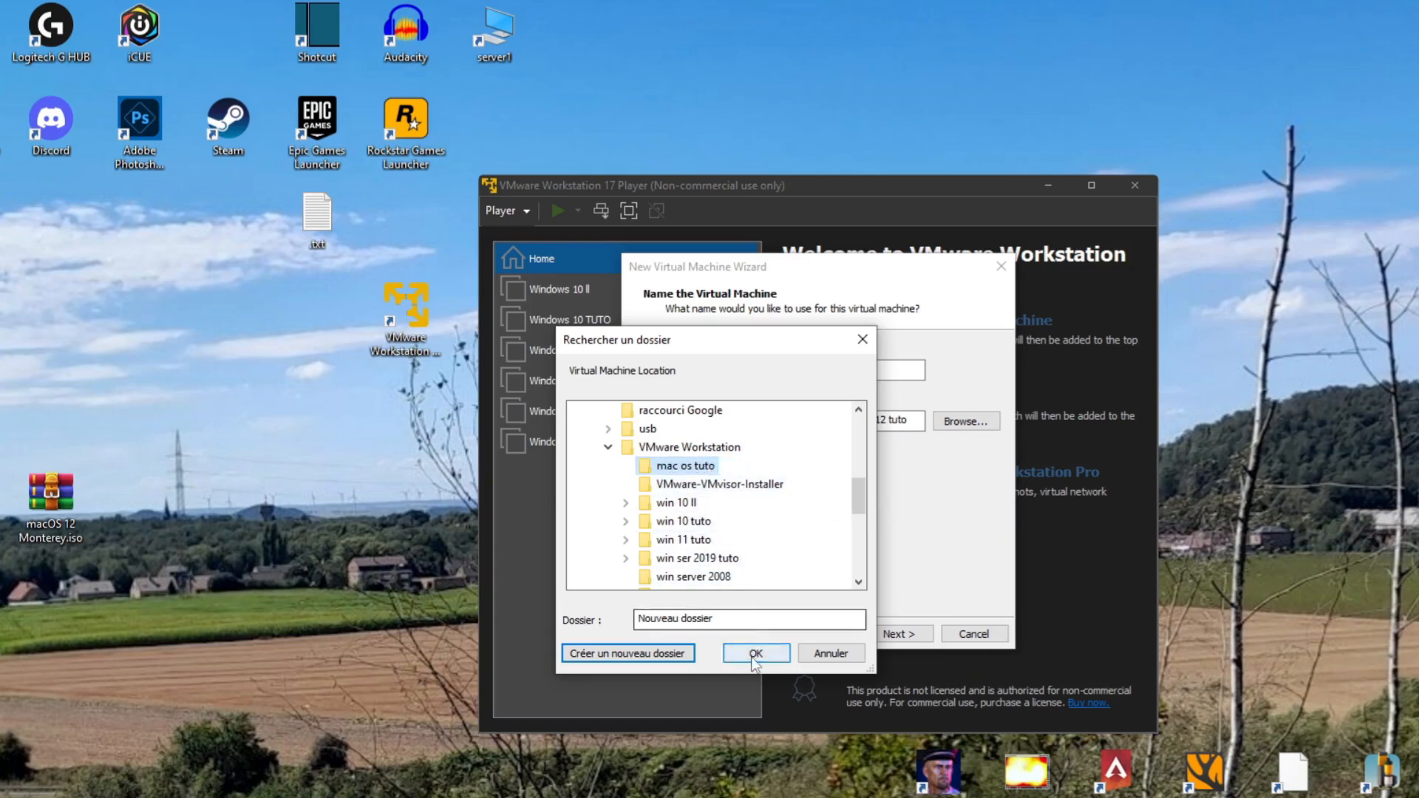
key(Return)
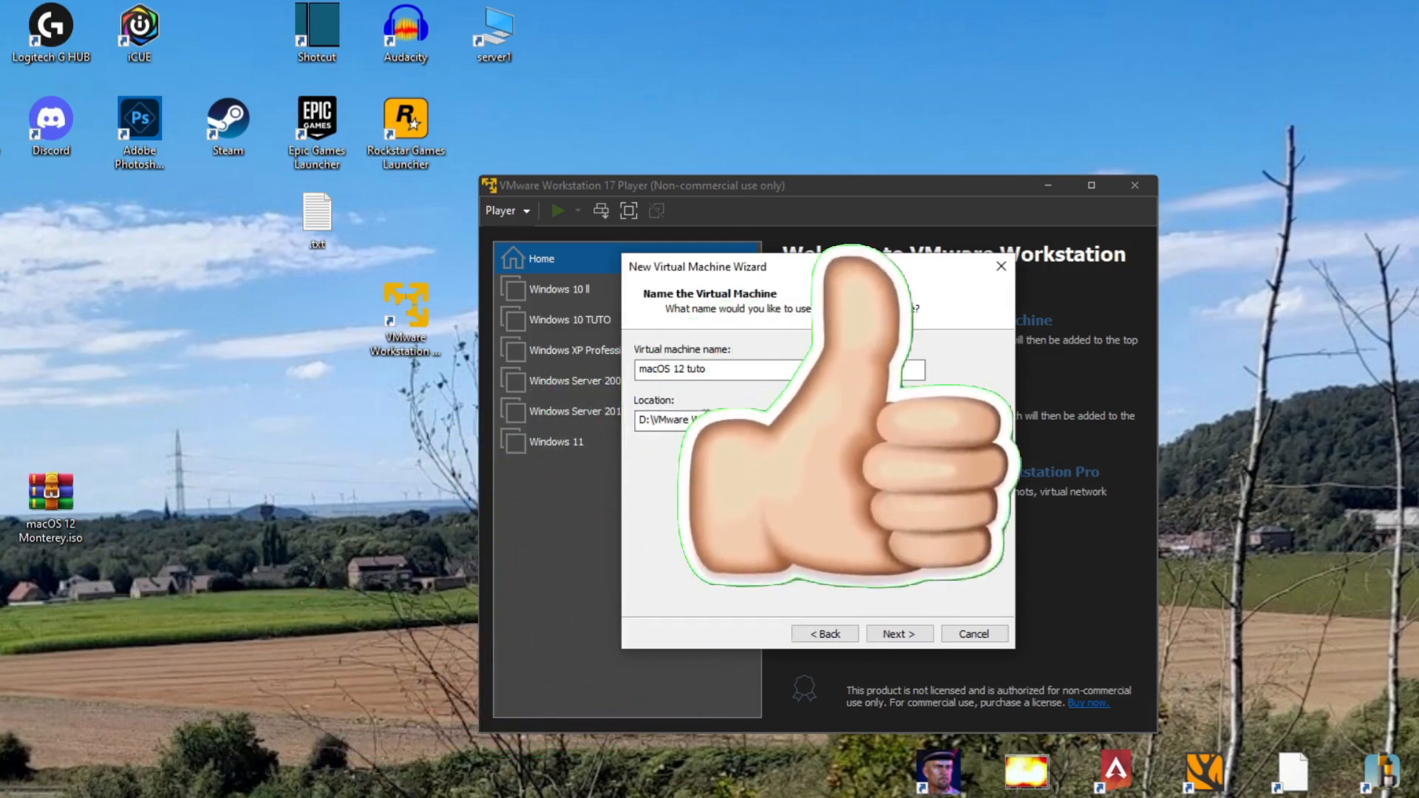
click(898, 634)
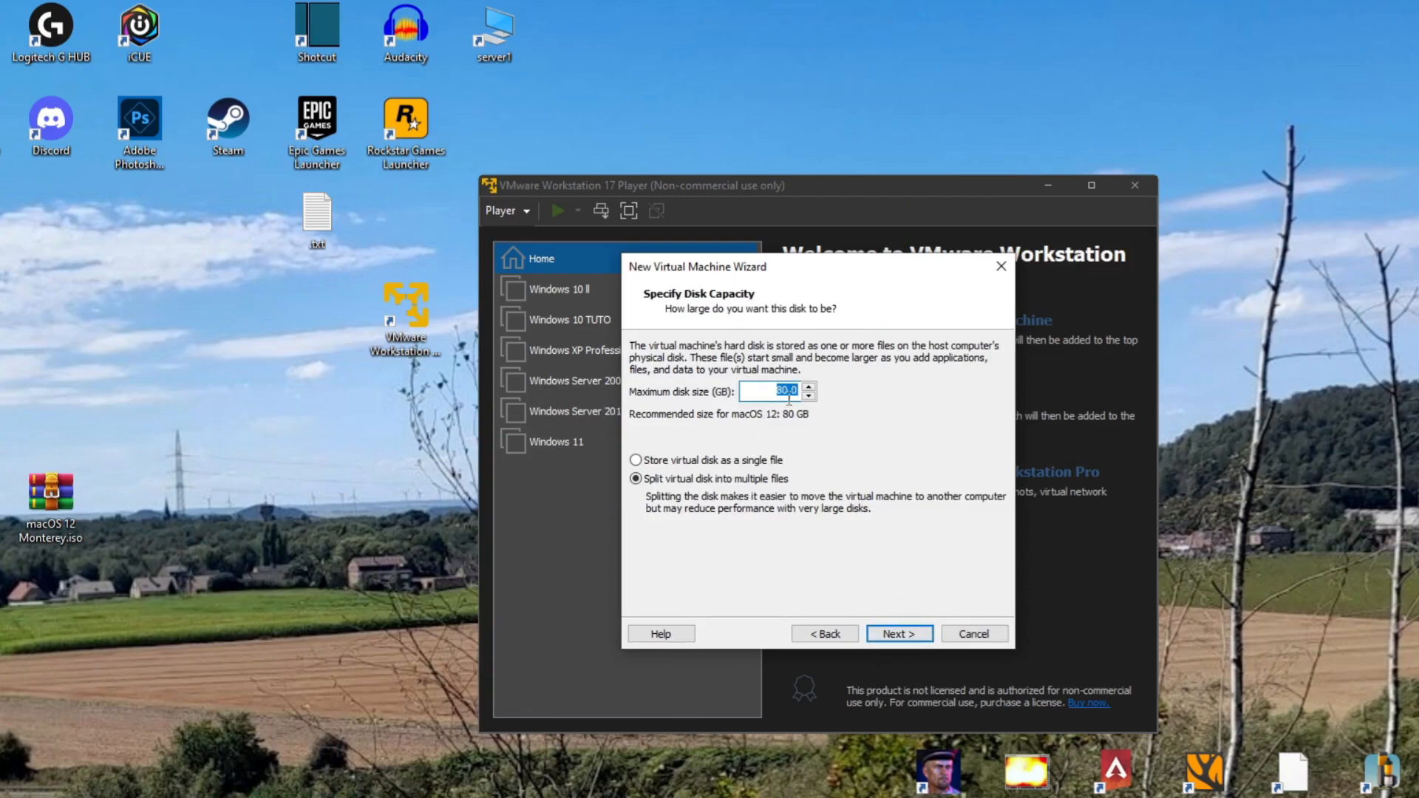
Set the maximum disk size to 95 GB, keep the disk split into multiple files, and continue
click(778, 394)
click(809, 387)
click(810, 387)
click(810, 387)
click(810, 388)
click(810, 387)
click(810, 387)
click(811, 387)
click(811, 388)
click(810, 387)
click(810, 387)
click(810, 387)
click(811, 387)
click(928, 636)
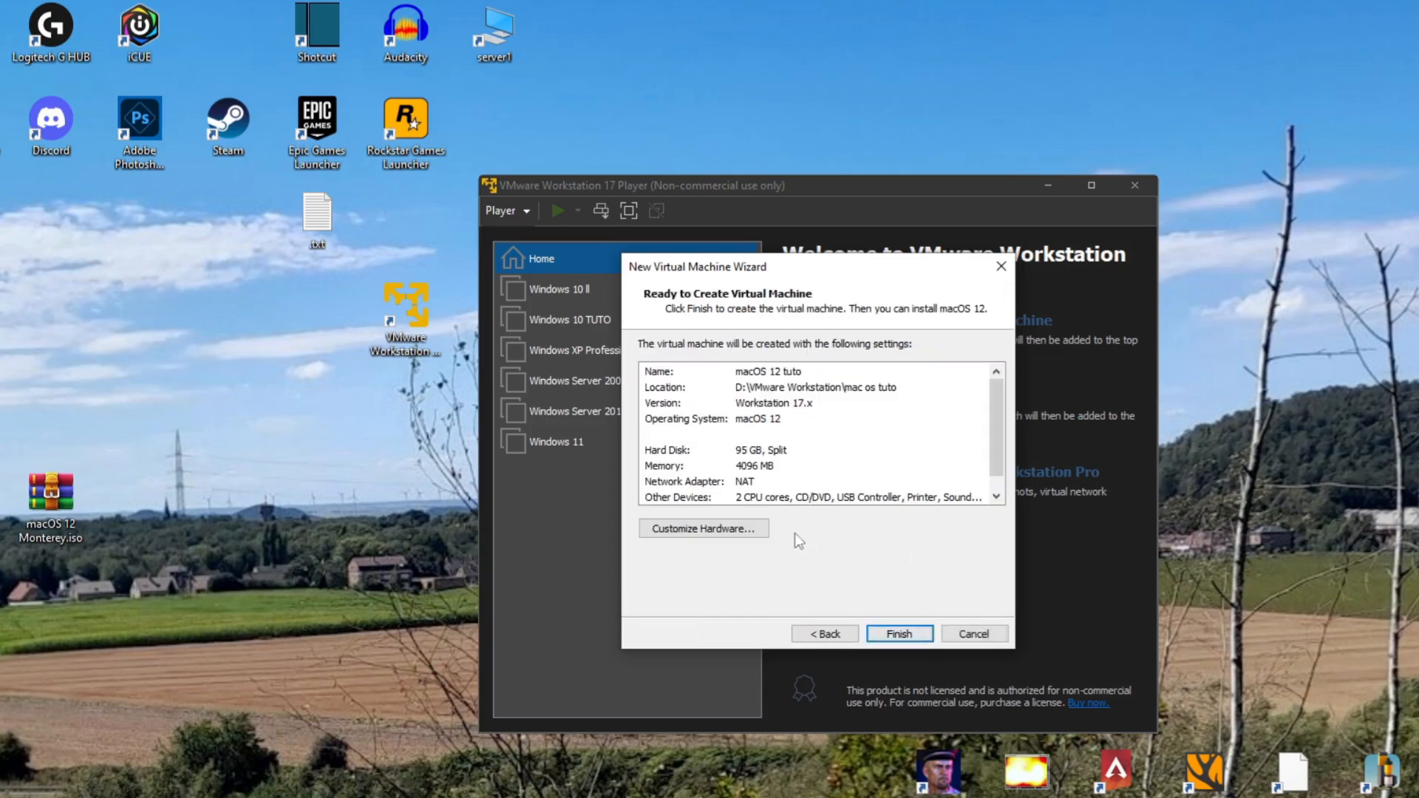
Open the hardware customization and raise the virtual machine's memory to about 7.5 GB
click(754, 533)
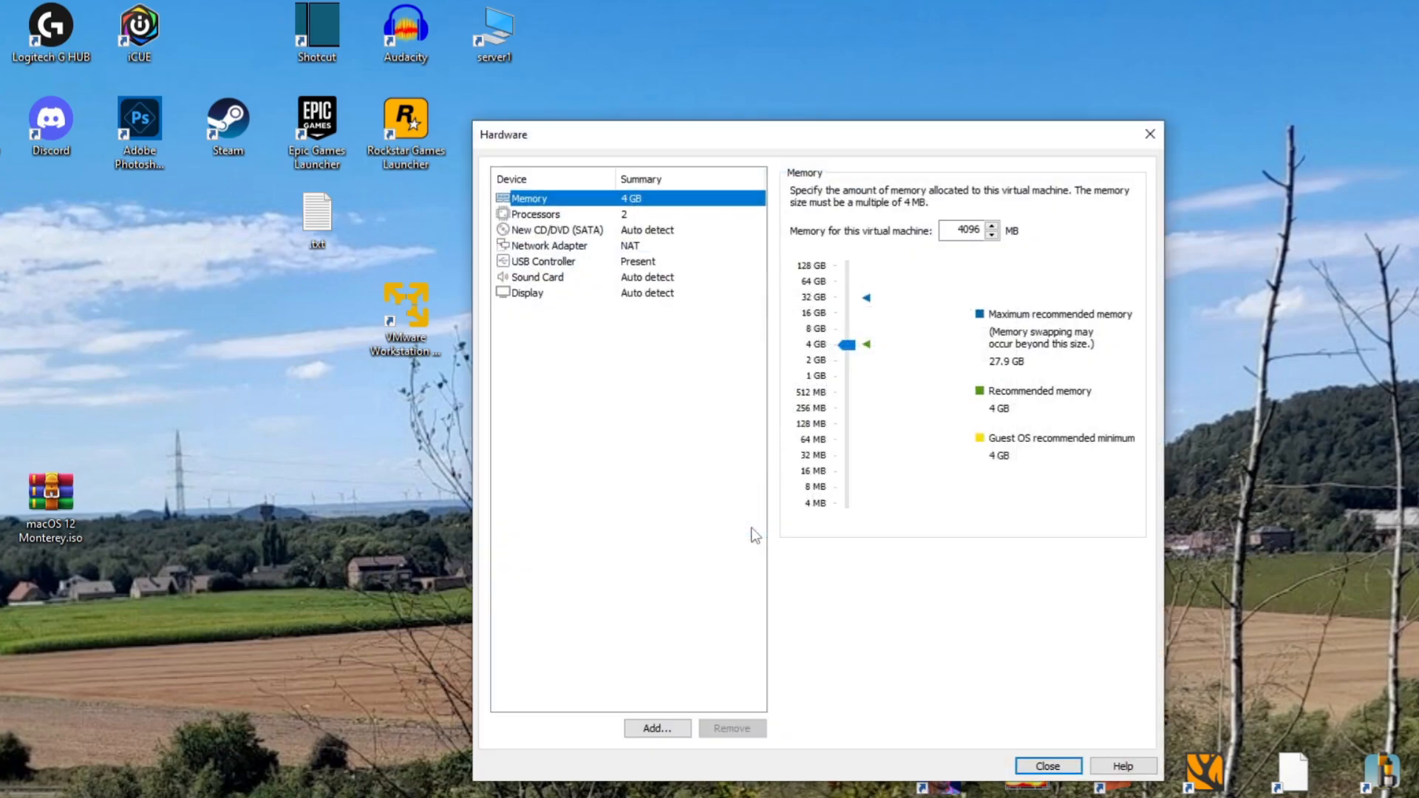
click(848, 338)
mouse_move(849, 339)
mouse_down()
mouse_move(843, 323)
mouse_move(847, 335)
mouse_up()
Review the settings of the processors, CD/DVD drive, network adapter, USB controller, sound card and display
click(600, 216)
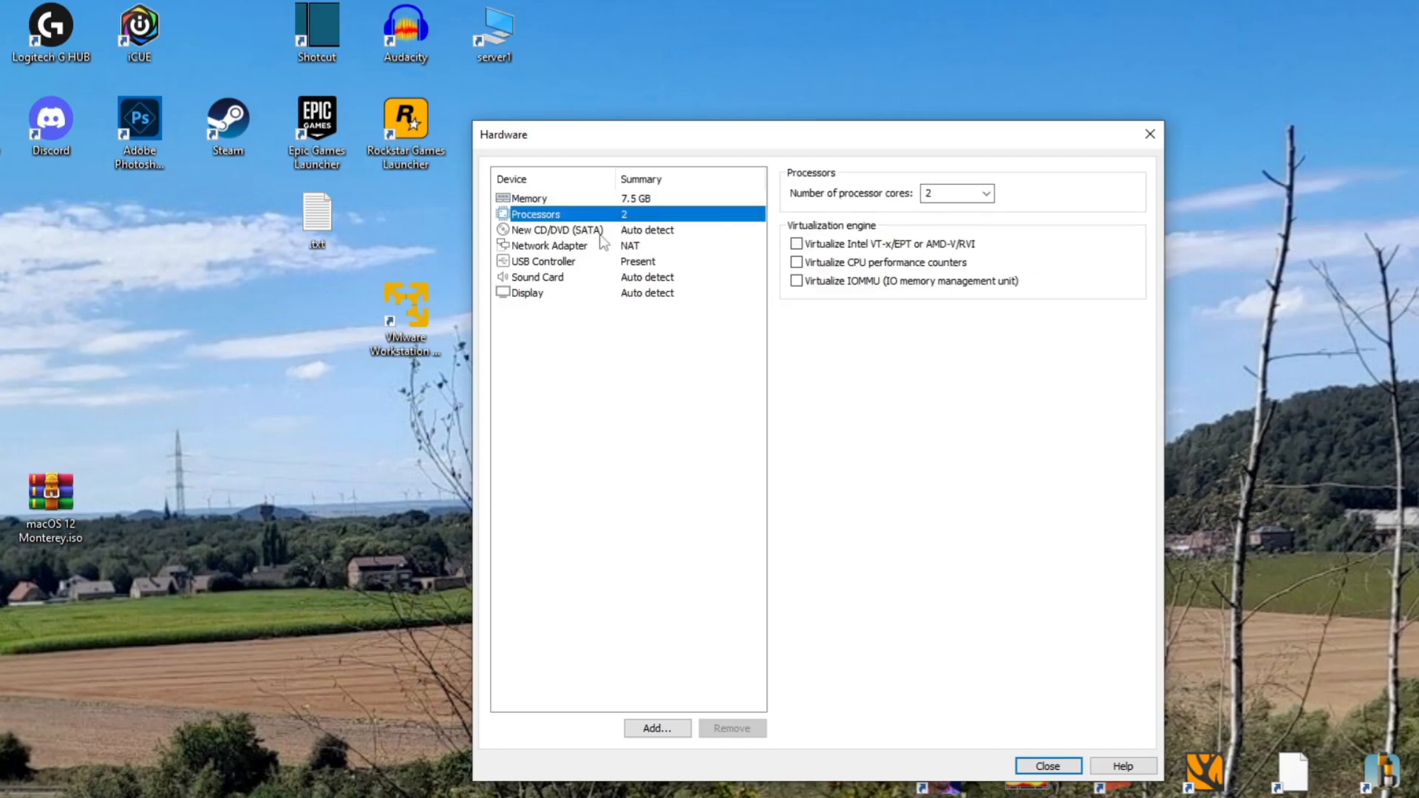
click(600, 232)
click(600, 249)
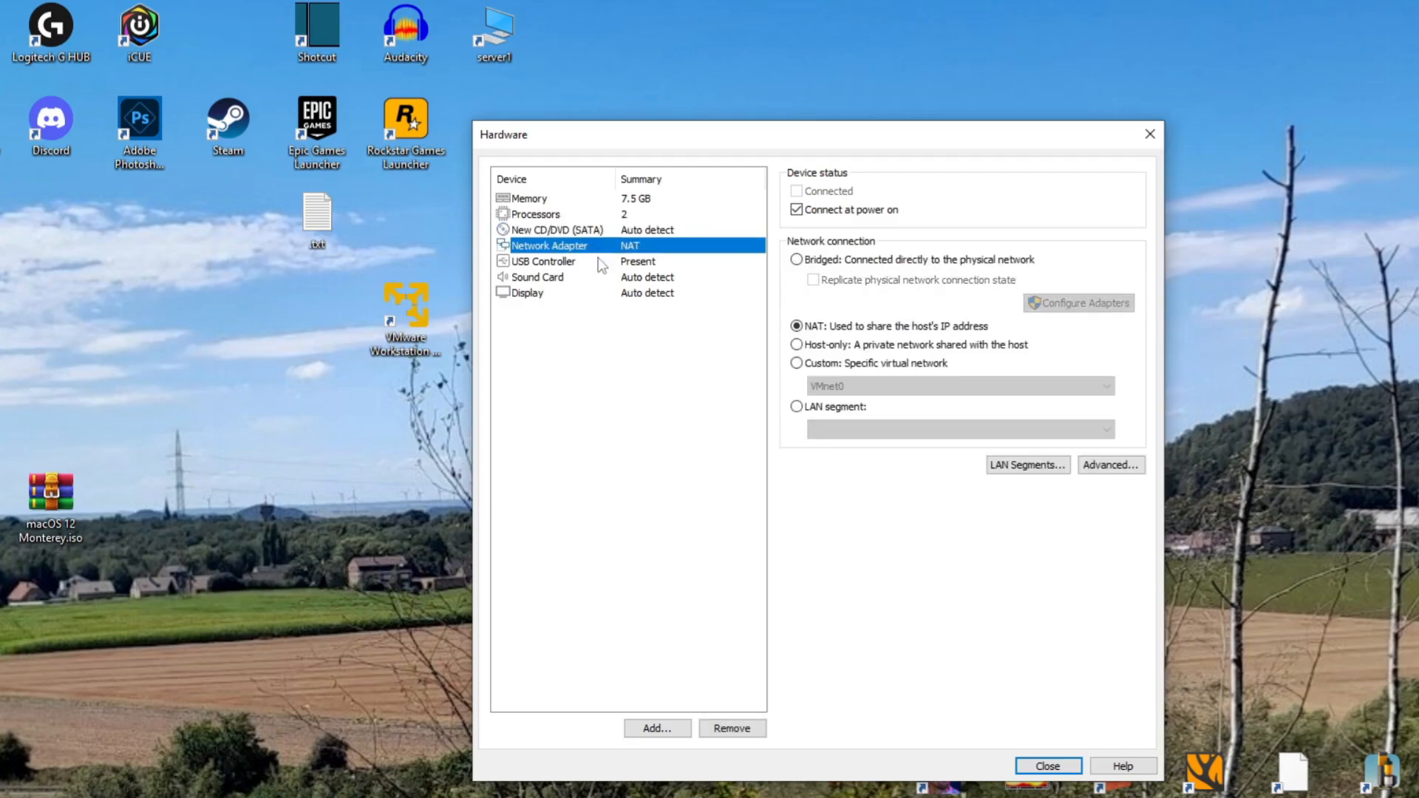
click(601, 263)
click(598, 279)
click(596, 294)
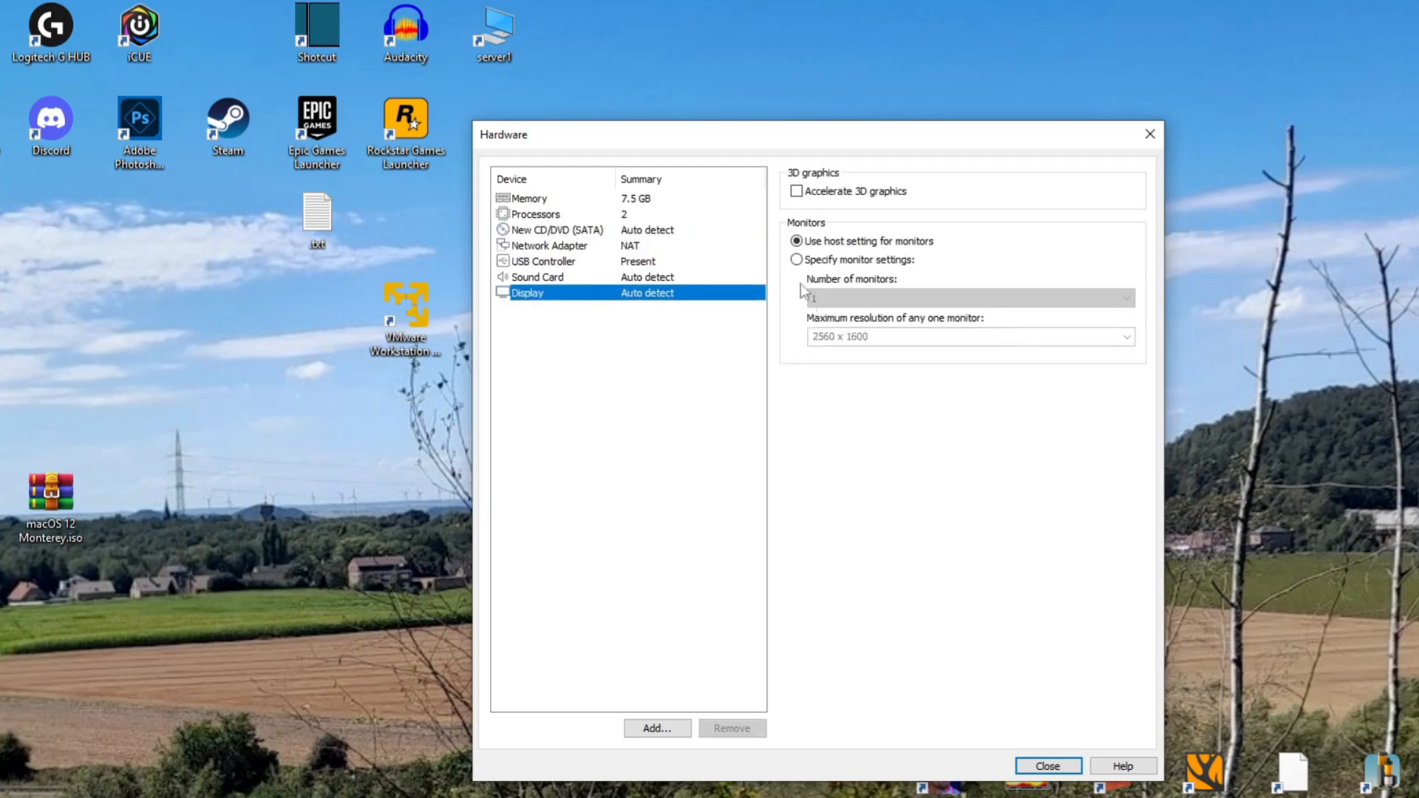
Try specifying the monitor settings manually, check the maximum resolution choices, and restore the host setting for monitors
click(797, 260)
click(868, 337)
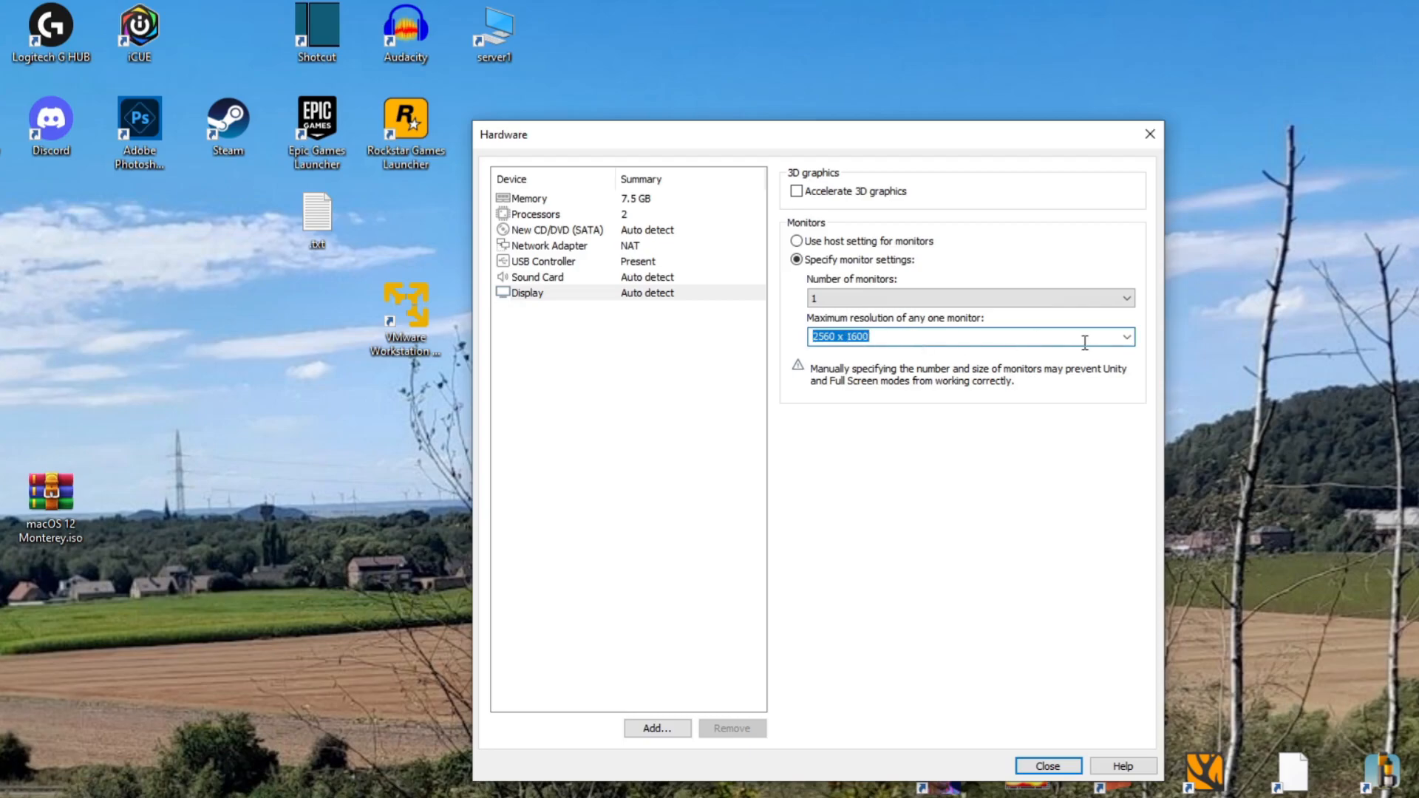
click(1126, 338)
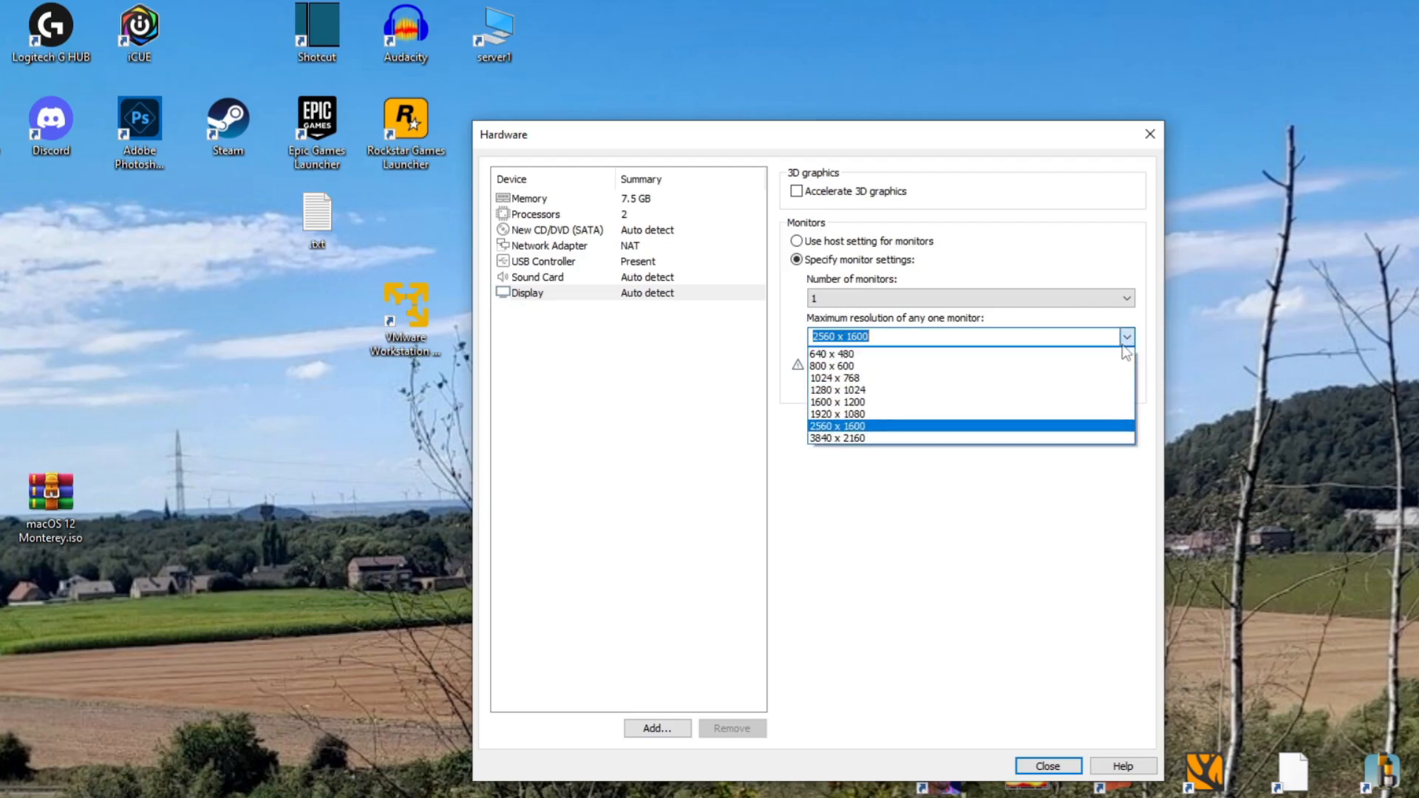
click(1126, 337)
click(821, 244)
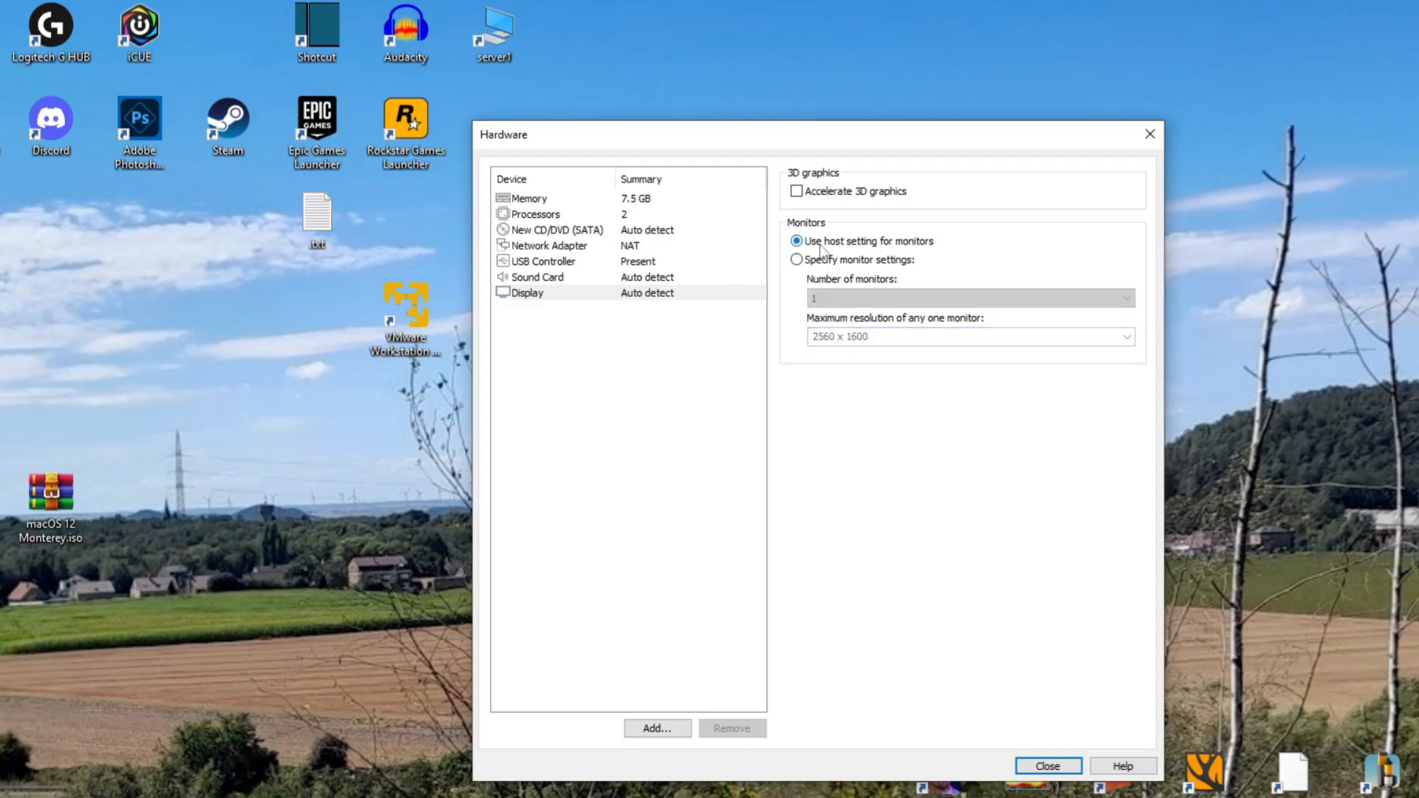
Give the display manual monitor settings, accelerated 3D graphics and 1 GB of graphics memory, and finish creating the virtual machine
click(798, 259)
click(827, 192)
click(849, 488)
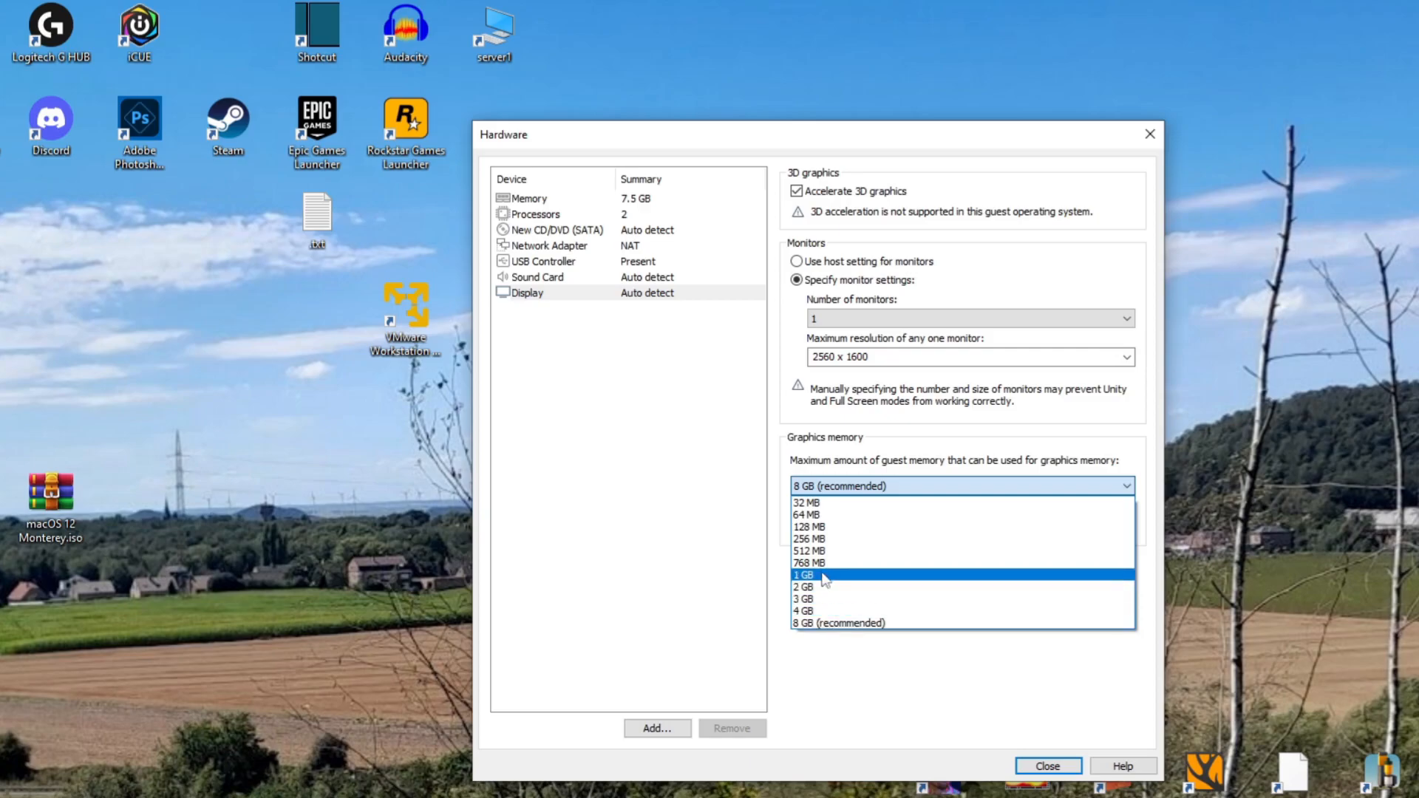
click(820, 575)
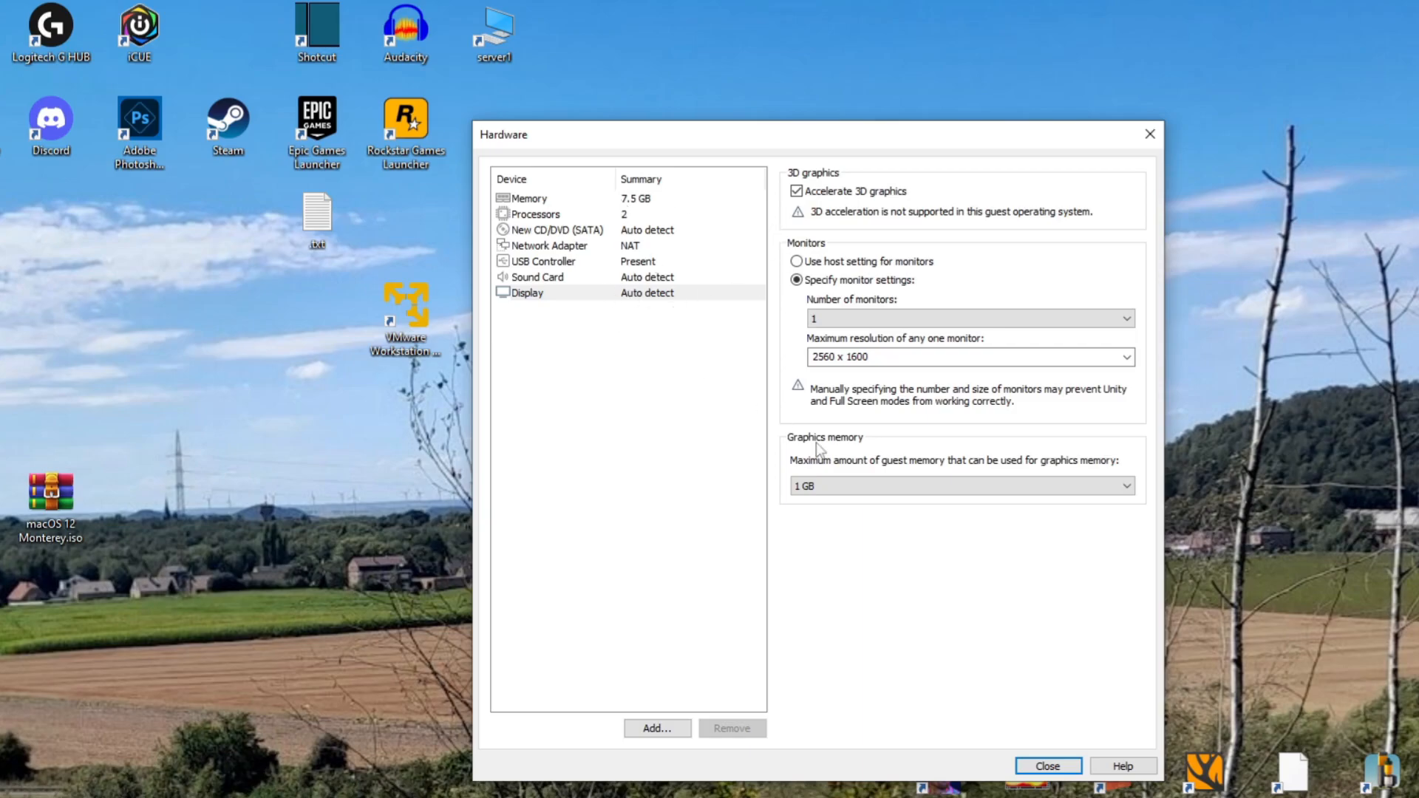
click(813, 488)
click(812, 487)
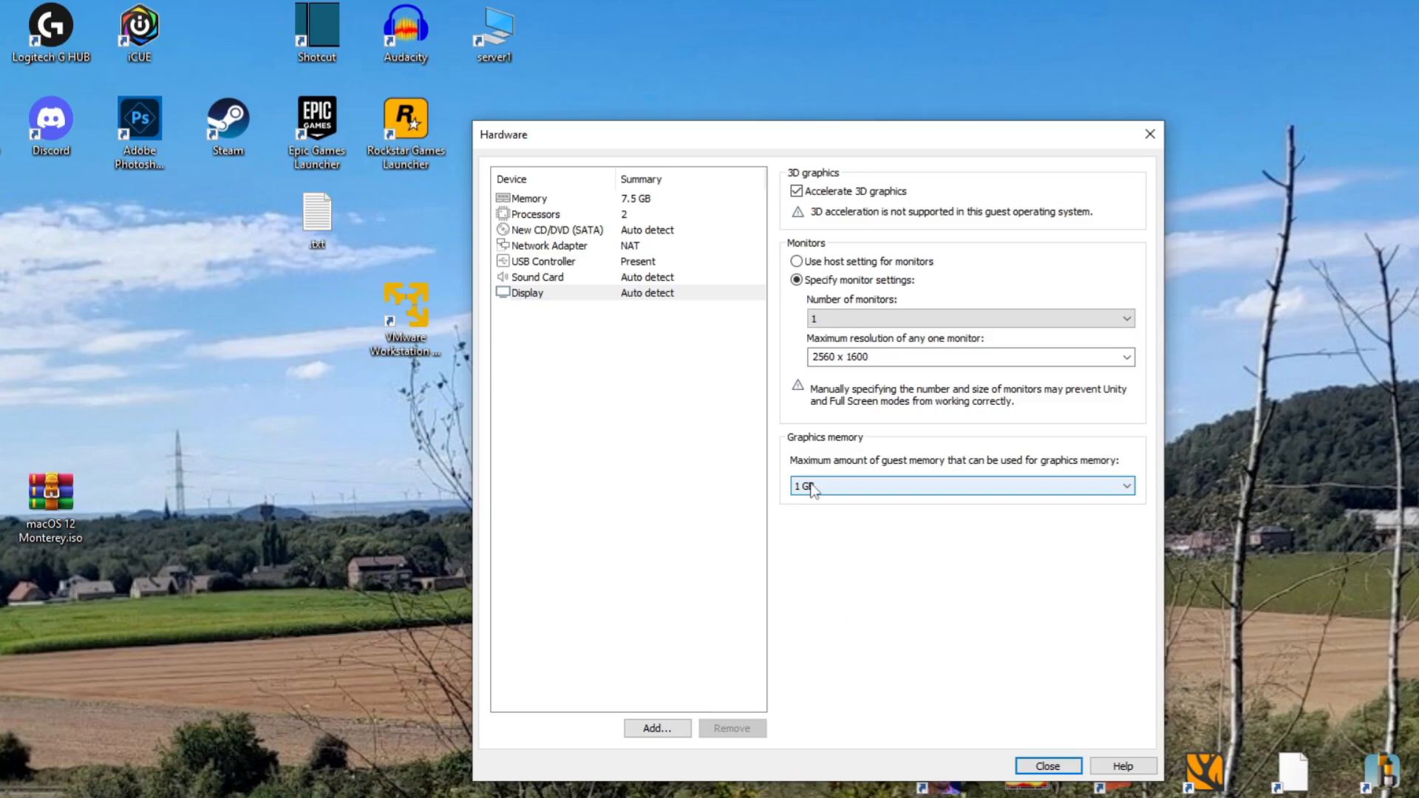
click(1048, 766)
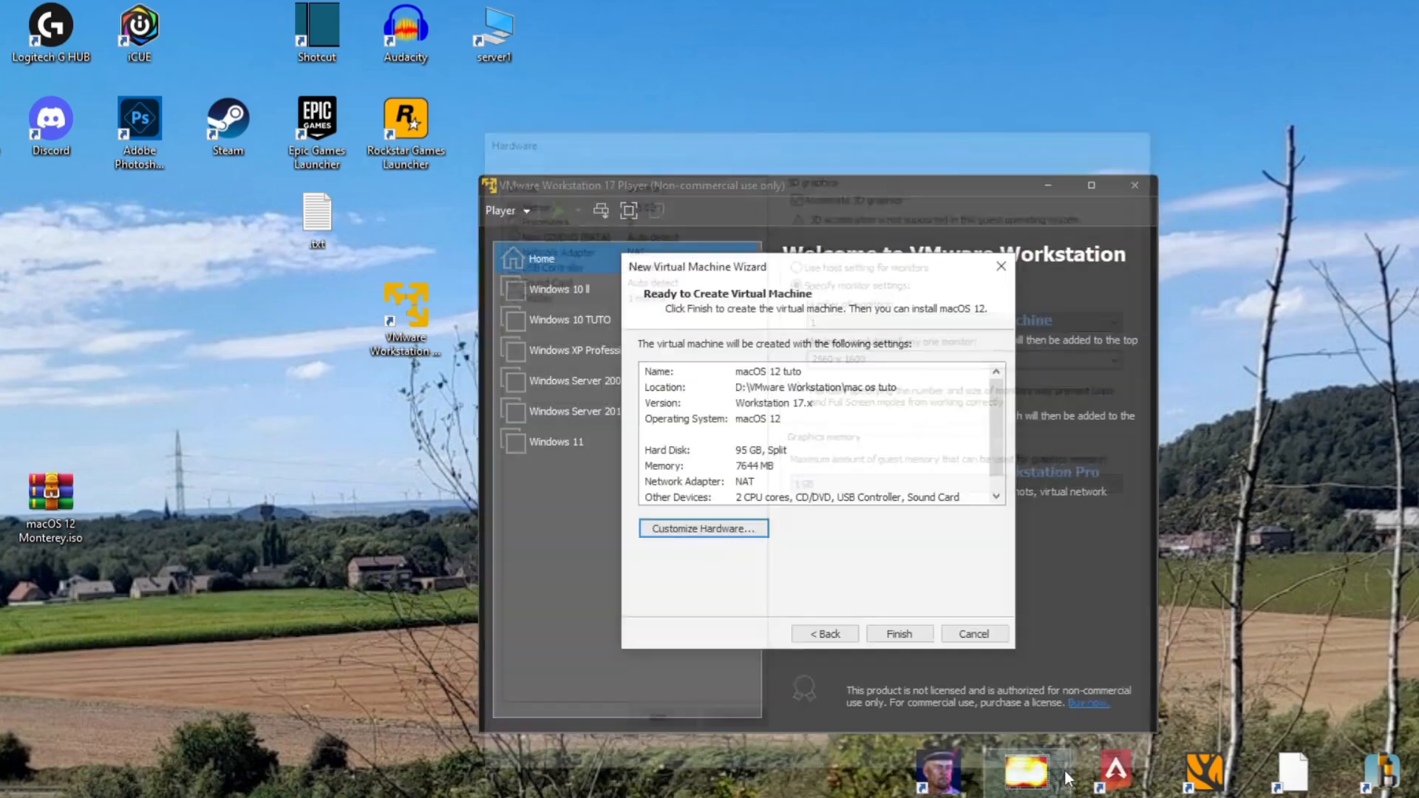
click(906, 637)
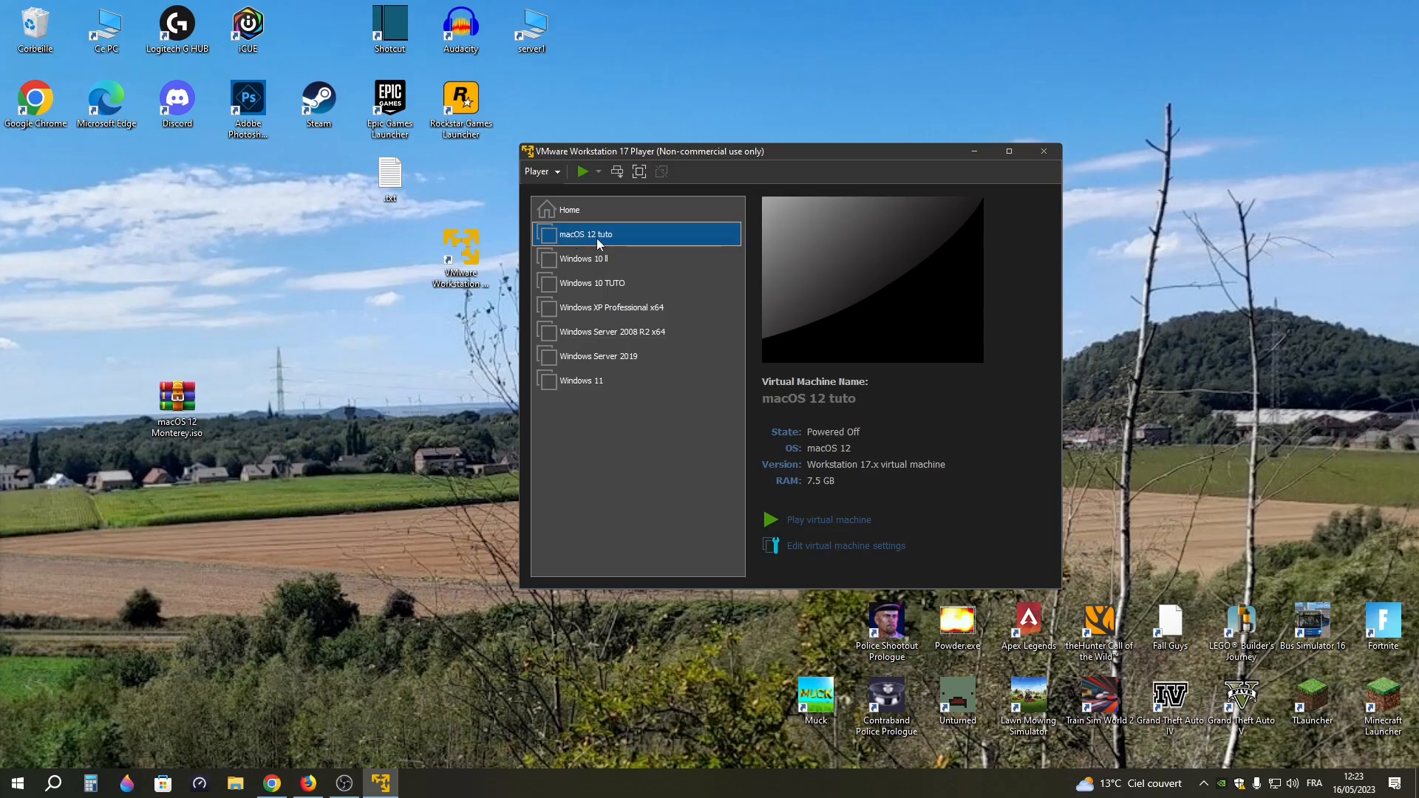
Open the virtual machine's folder mac os tuto inside VMware Workstation on the HDD (D:) drive in File Explorer
double_click(118, 41)
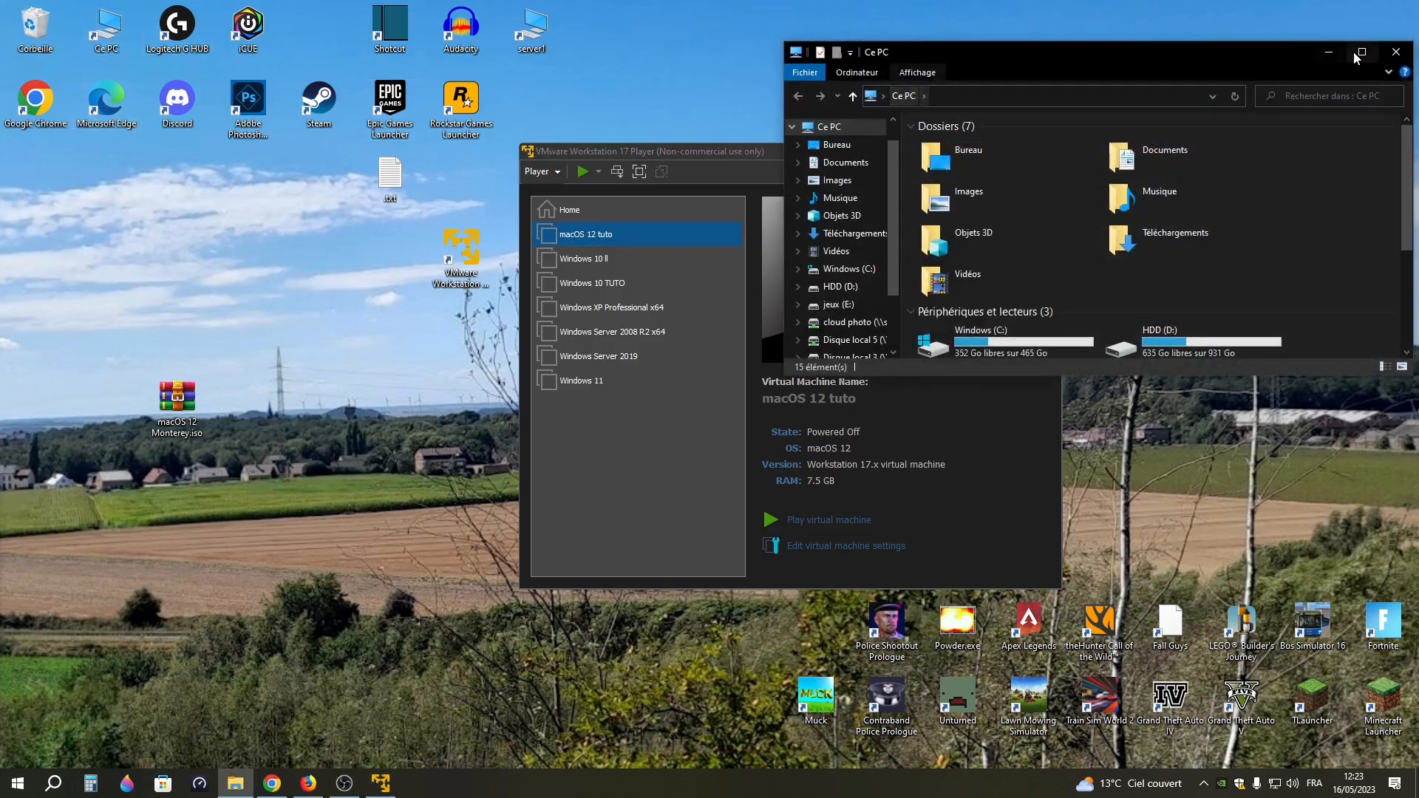
drag(1193, 377, 1177, 615)
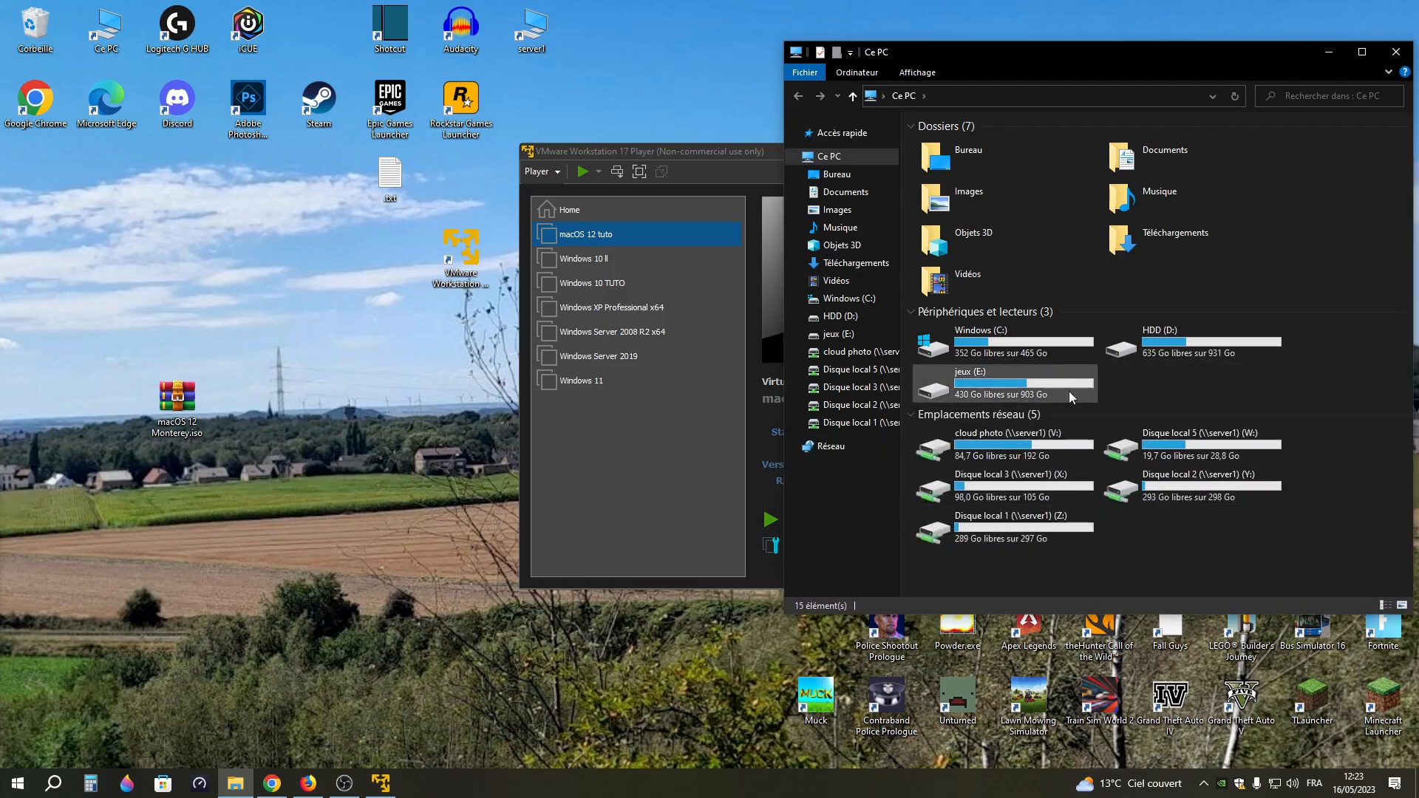
double_click(1156, 334)
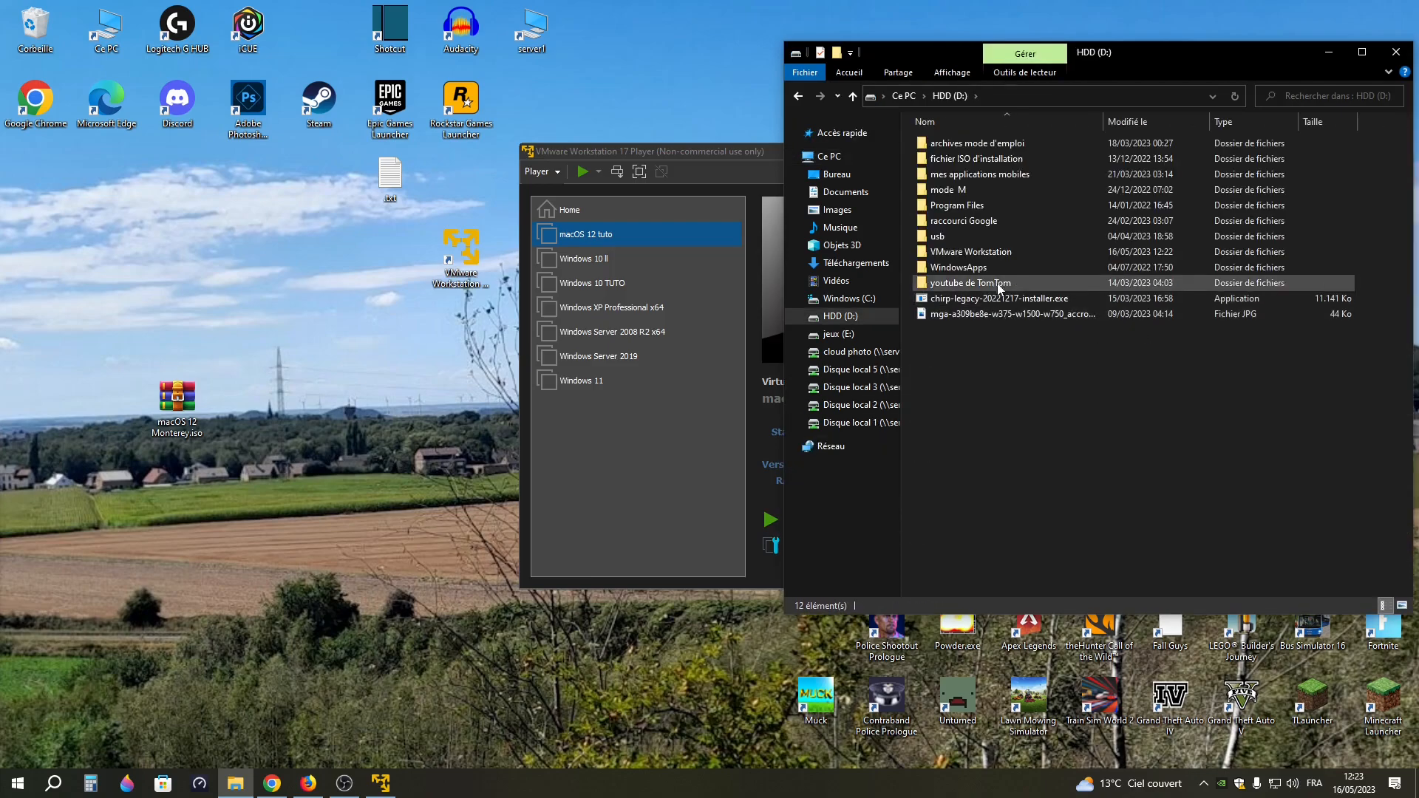
double_click(1000, 256)
double_click(977, 147)
Open the configuration file macOS 12 tuto.vmx with Bloc-notes and look through its contents
click(987, 190)
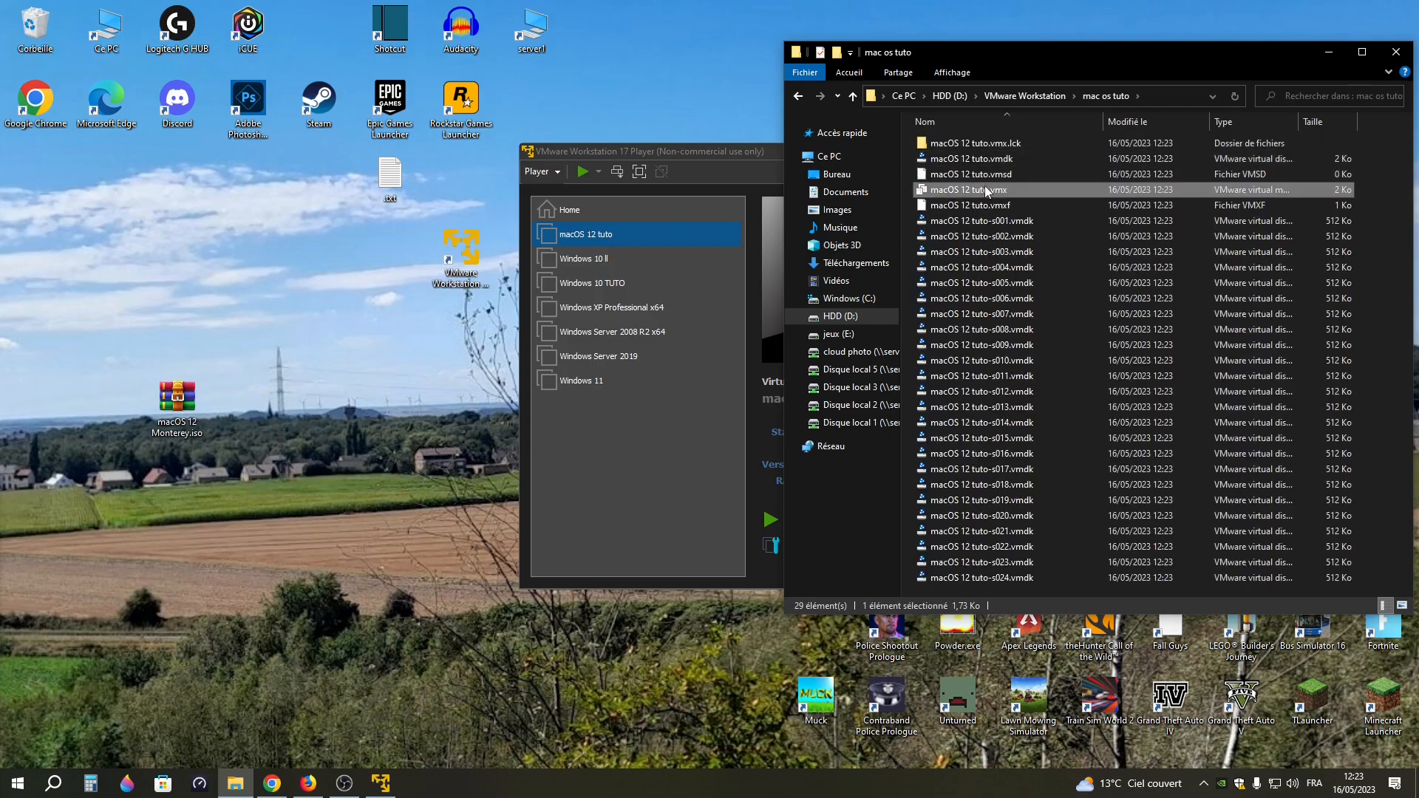
right_click(995, 194)
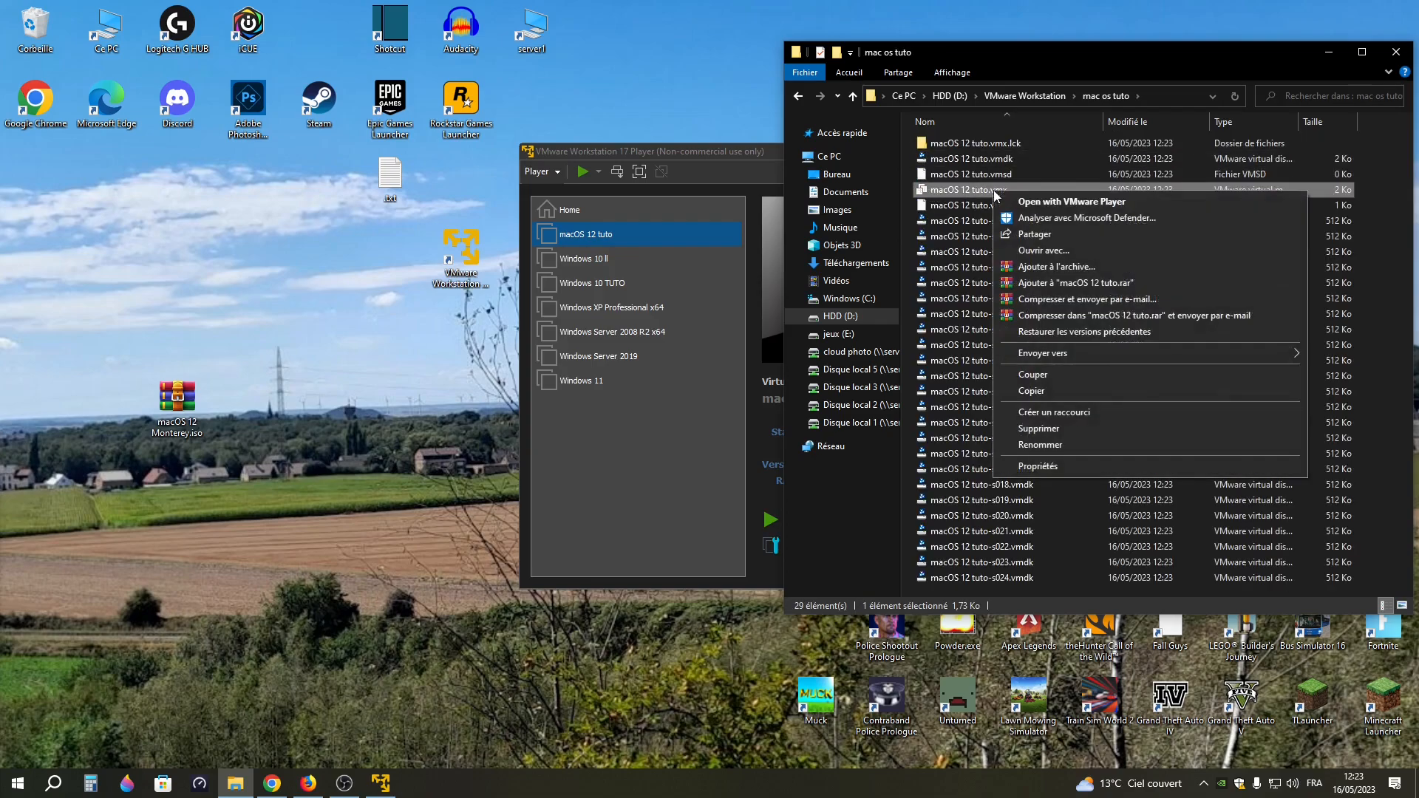
click(1038, 251)
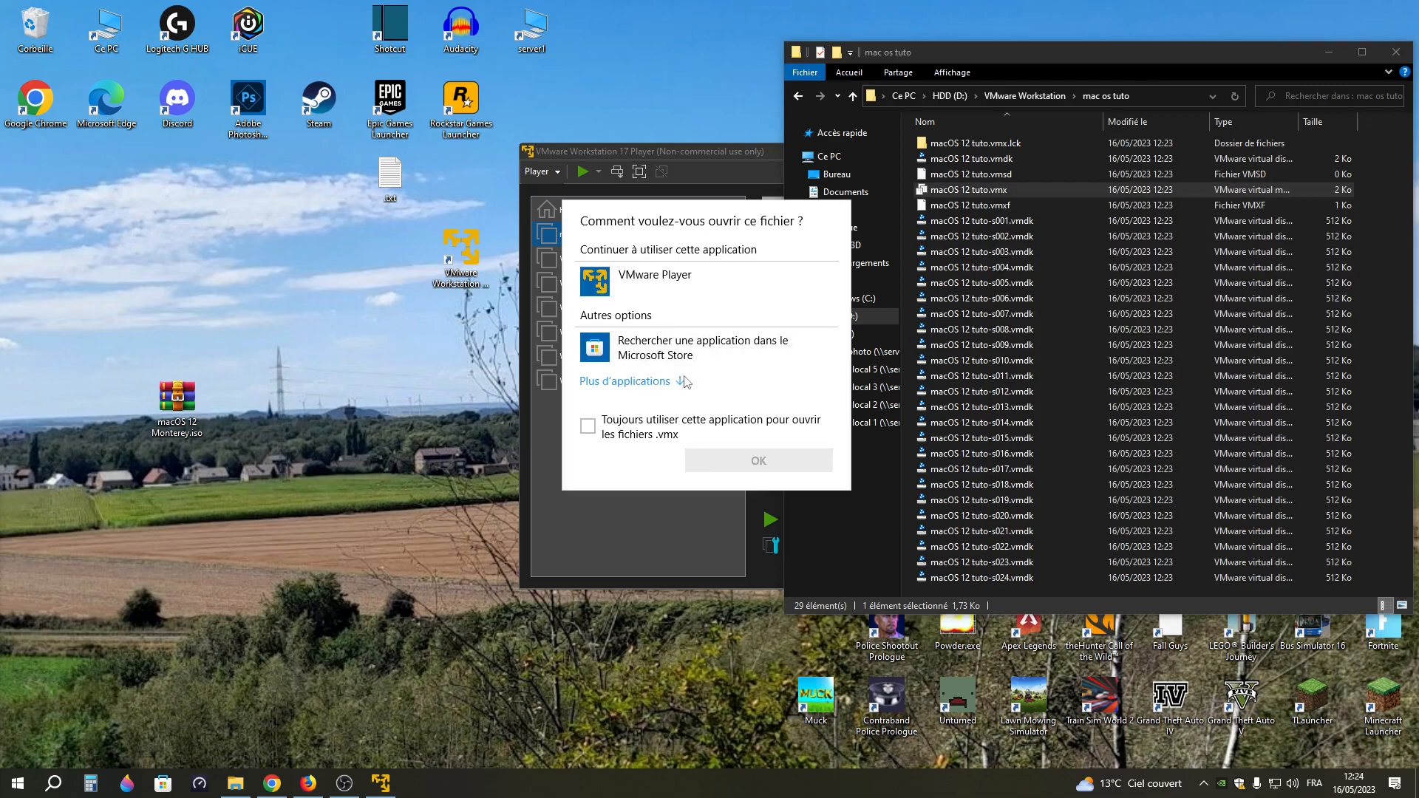
click(686, 381)
scroll(666, 347, down, 1)
double_click(661, 345)
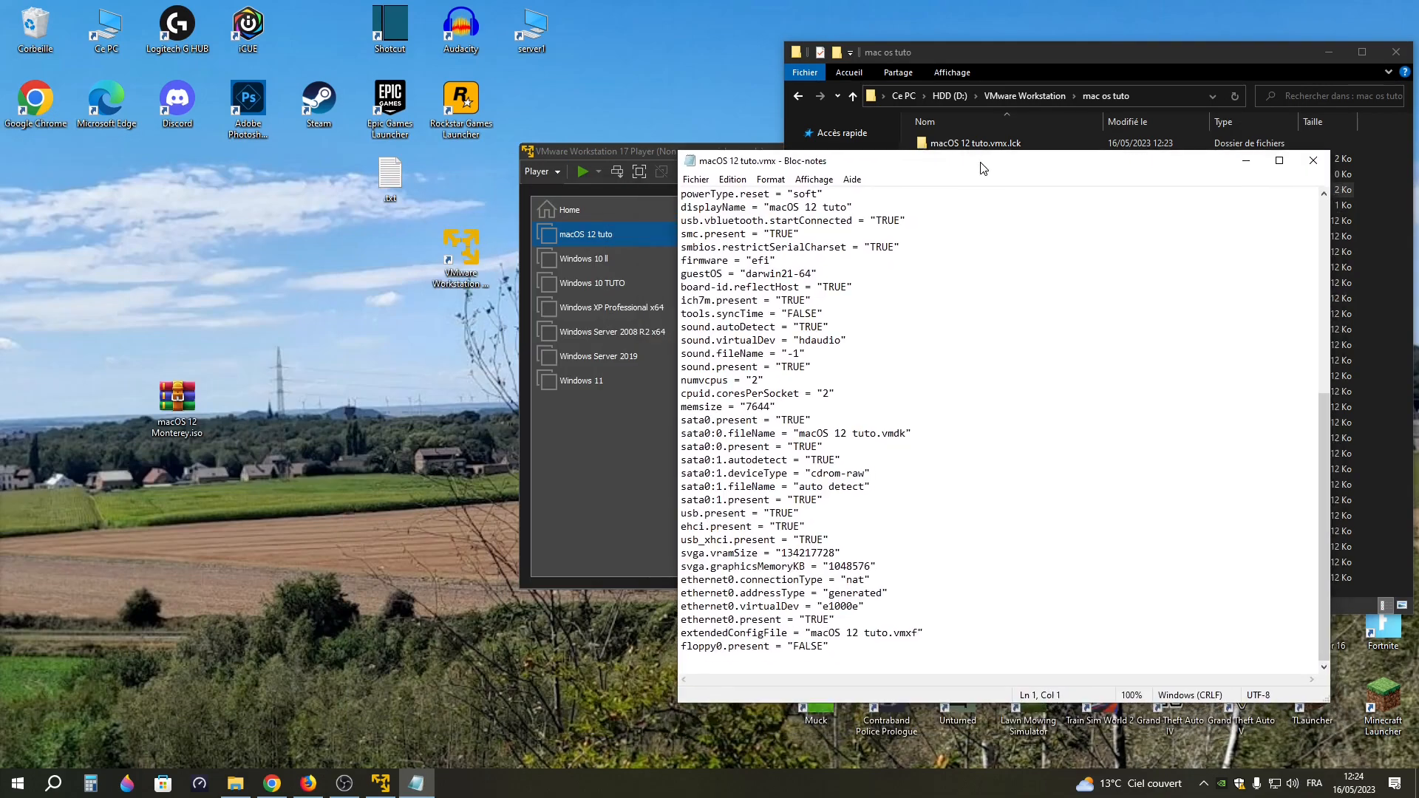
scroll(837, 429, up, 5)
scroll(838, 426, down, 5)
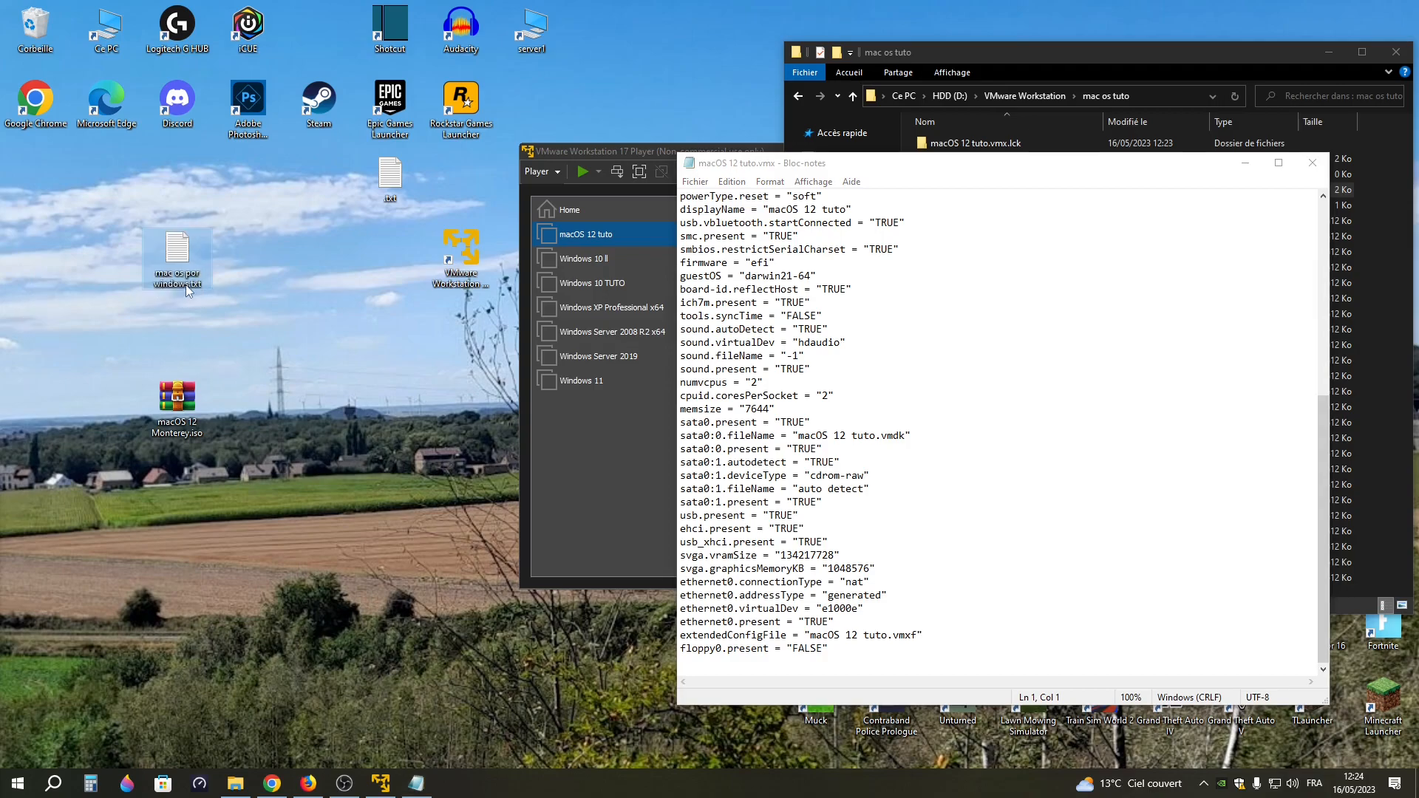
Open mac os por windows.txt from the desktop and compare the VMX variable blocks for Intel and AMD PCs
double_click(180, 286)
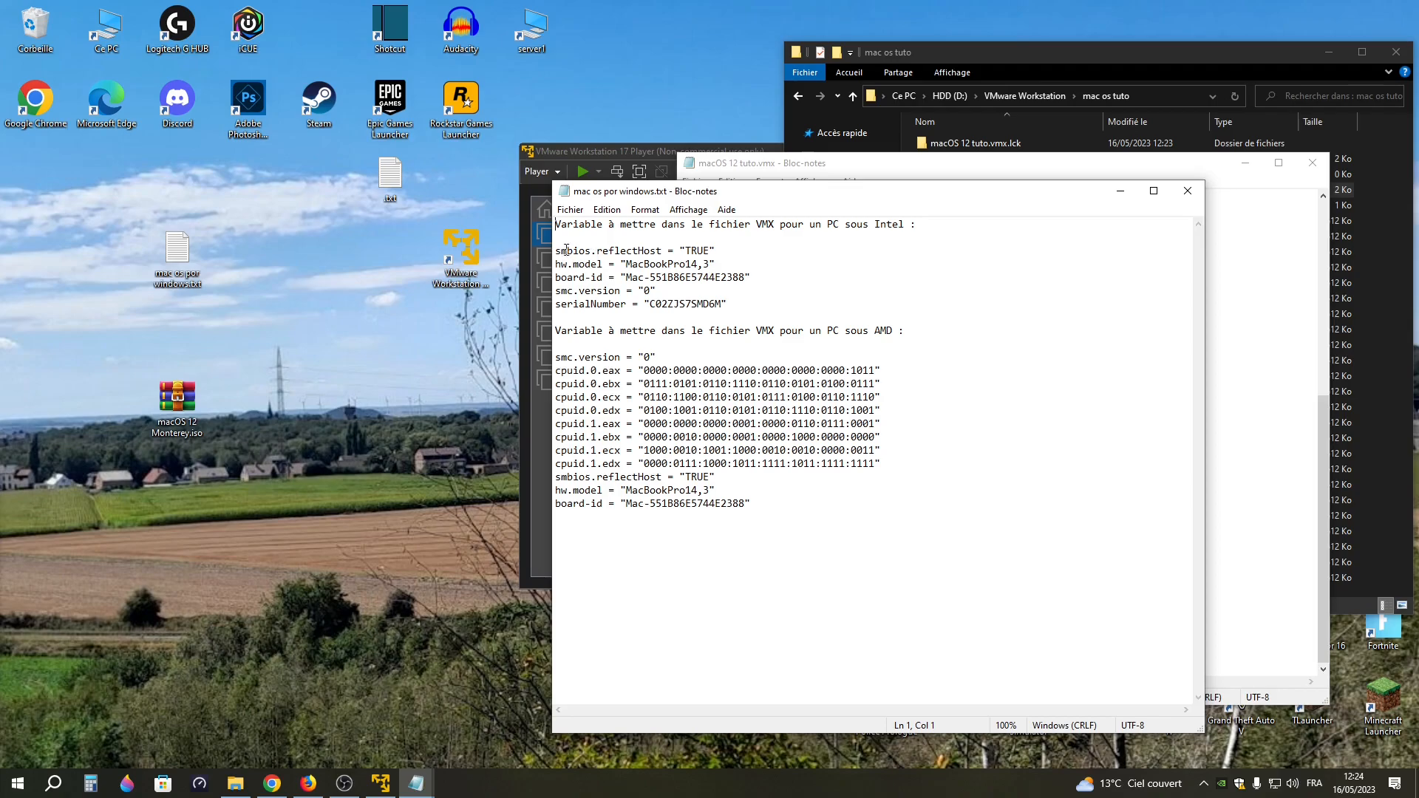
drag(557, 253, 730, 305)
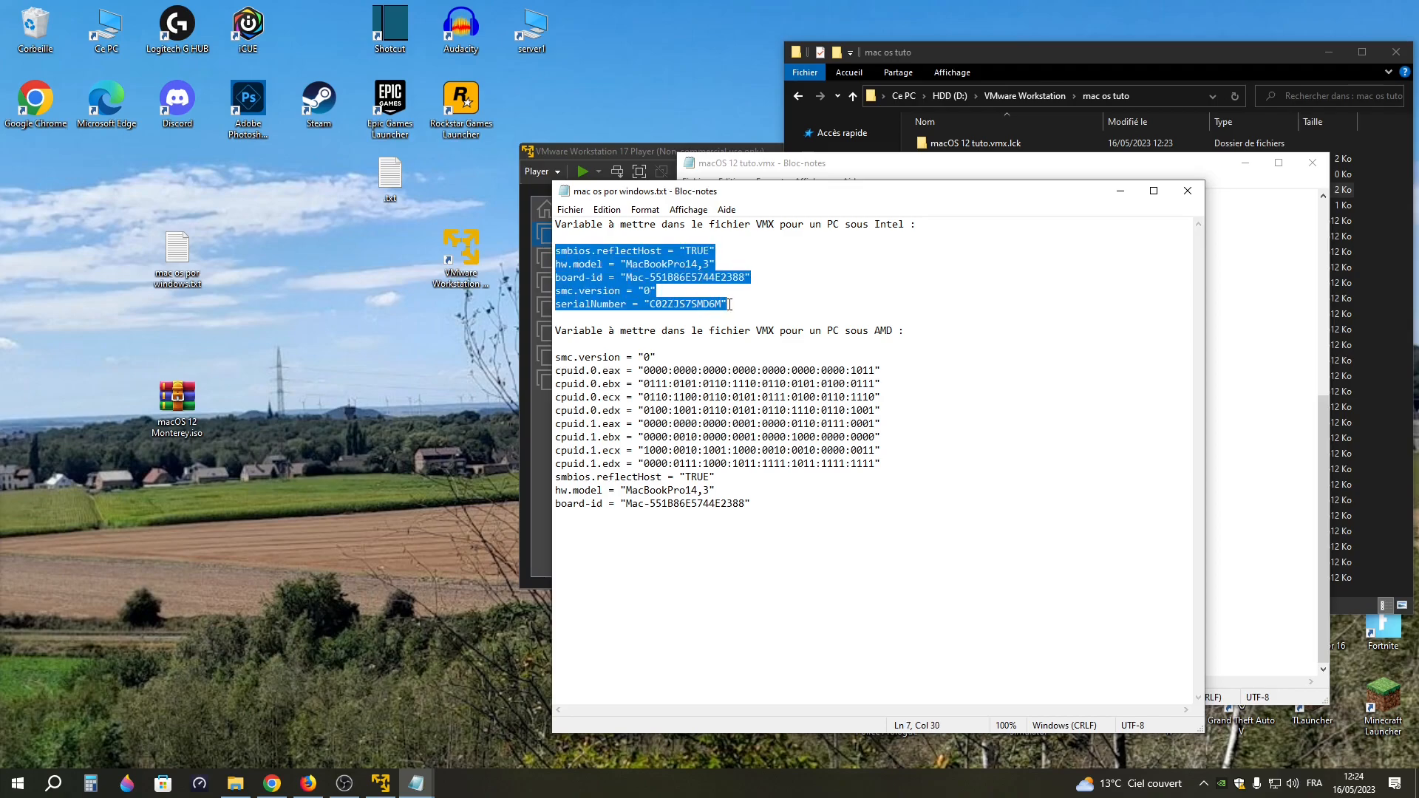
right_click(624, 294)
click(650, 339)
click(884, 410)
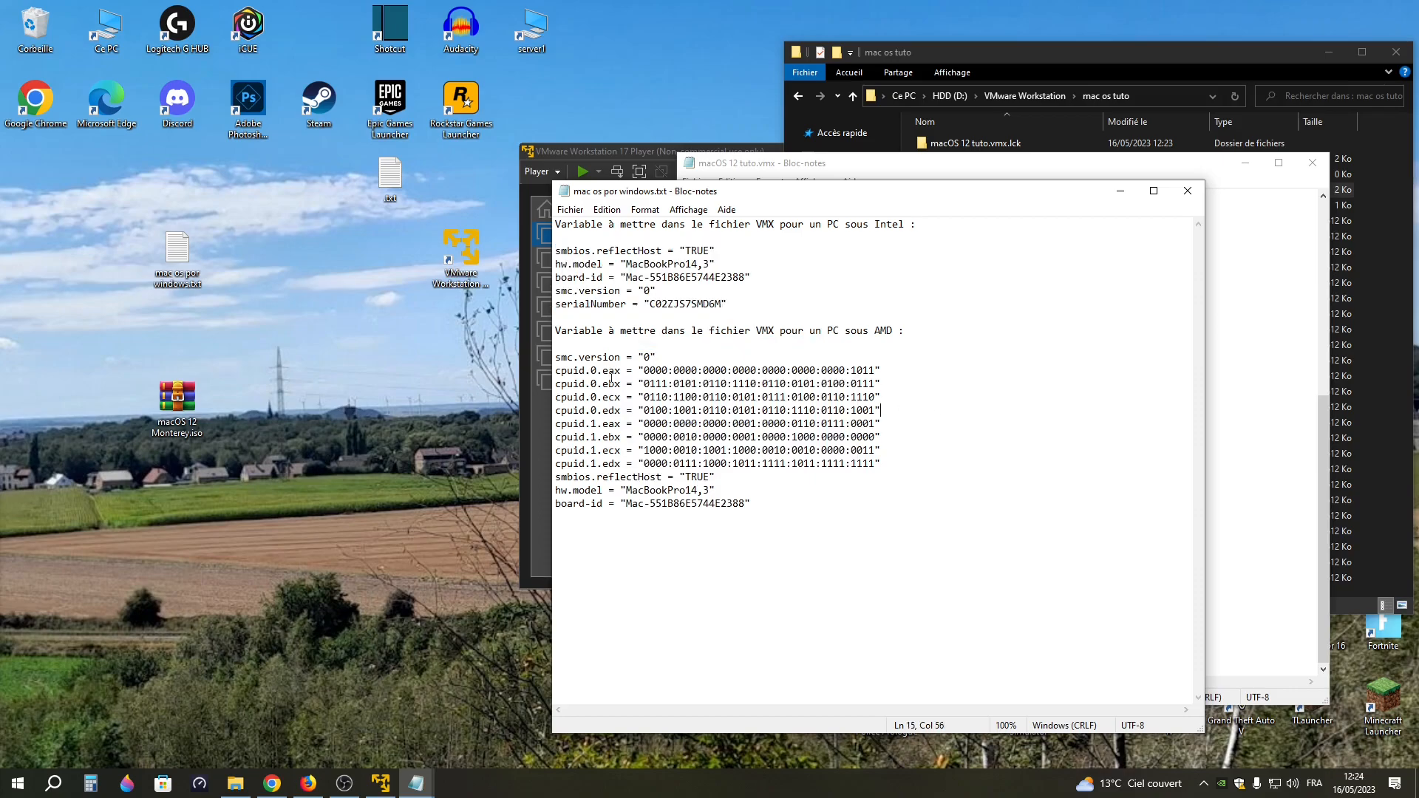
drag(557, 359, 783, 516)
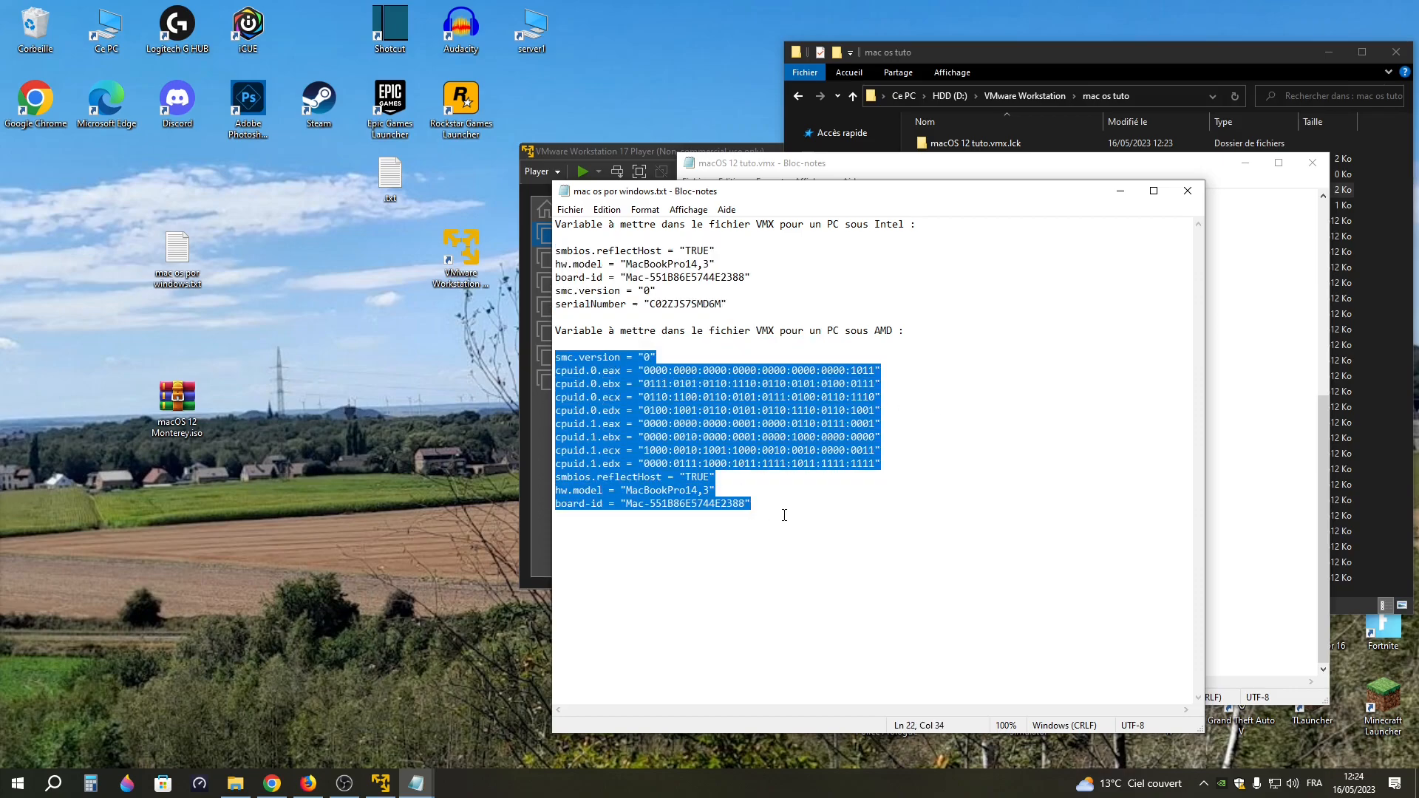
click(679, 280)
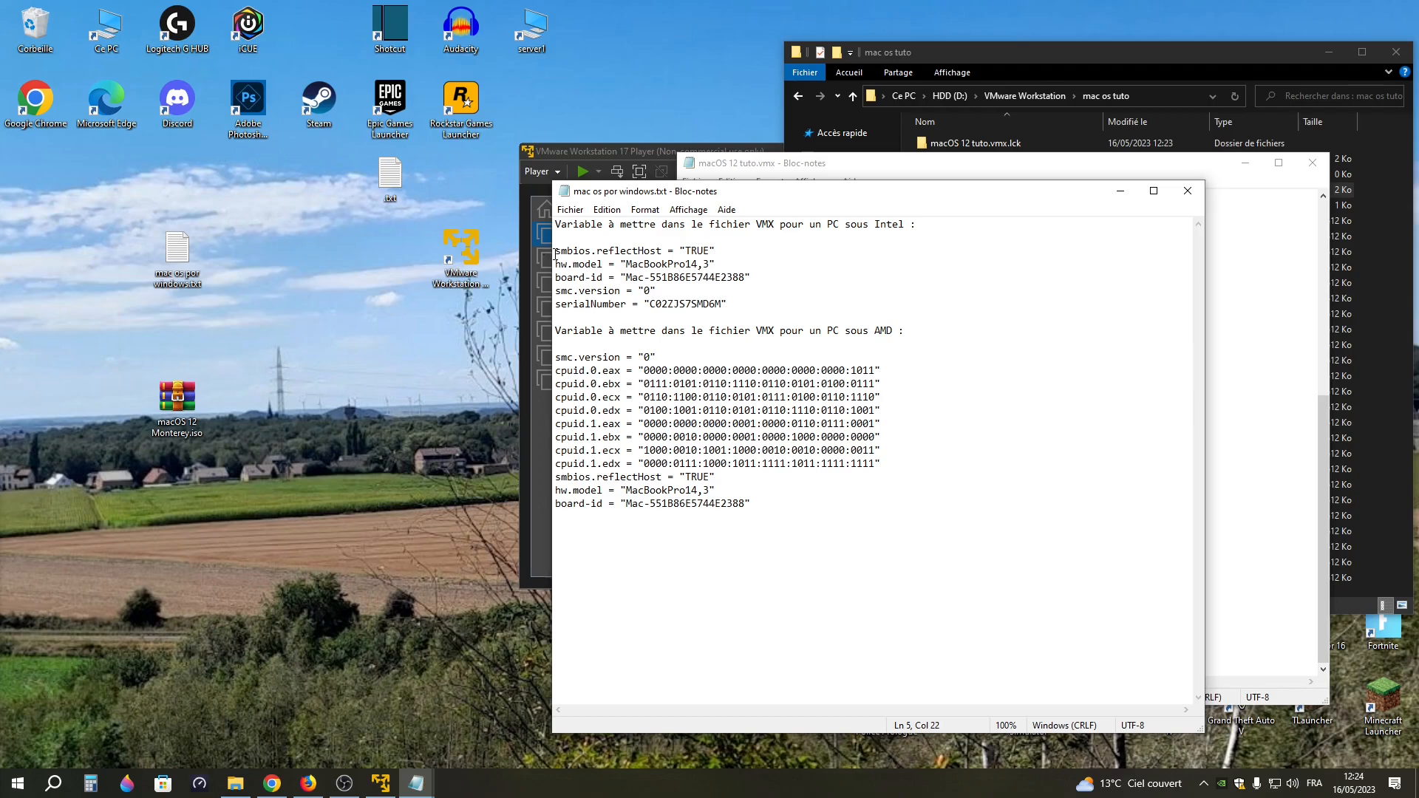
Copy the Intel variables from smbios.reflectHost to serialNumber and paste them on a new line at the end of macOS 12 tuto.vmx
drag(555, 253, 666, 297)
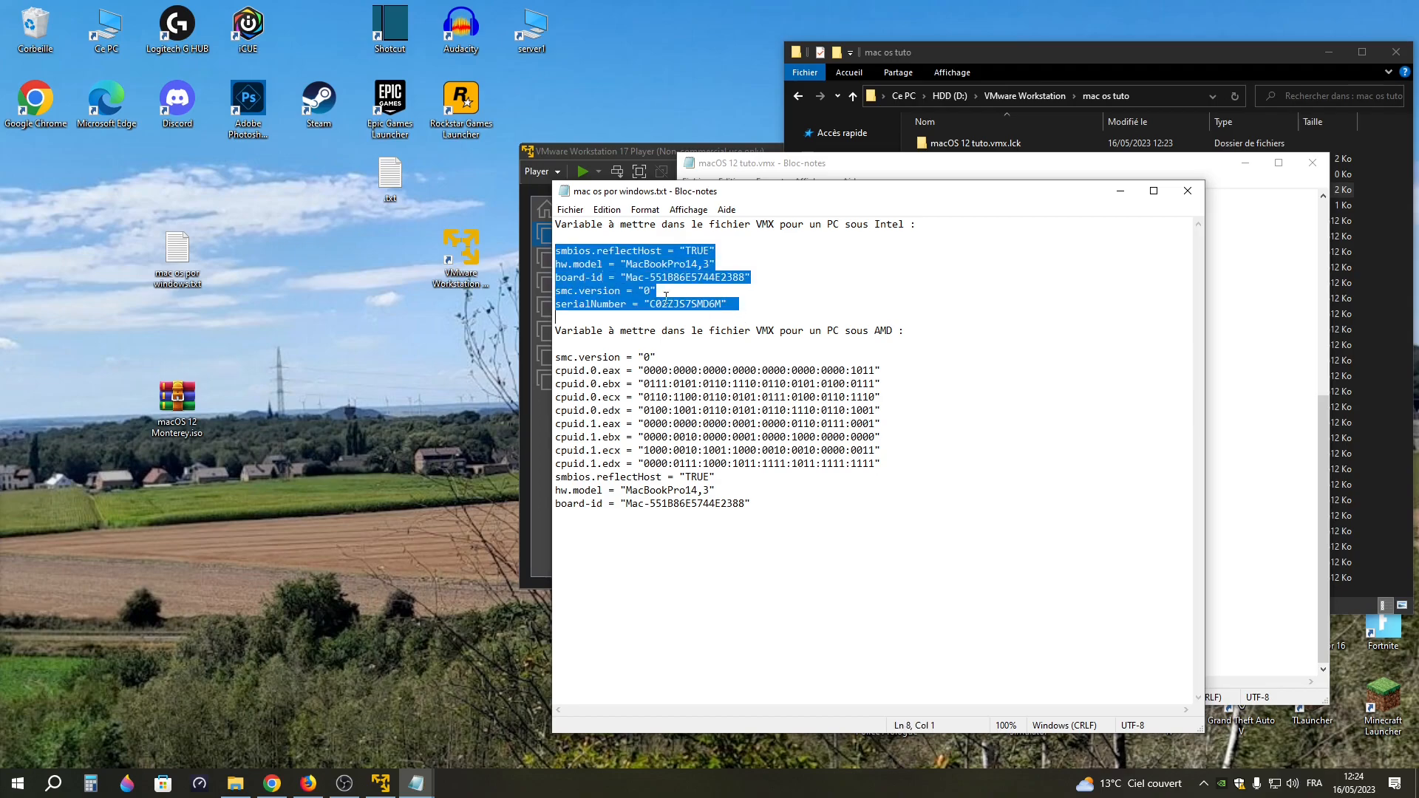
right_click(612, 276)
click(651, 315)
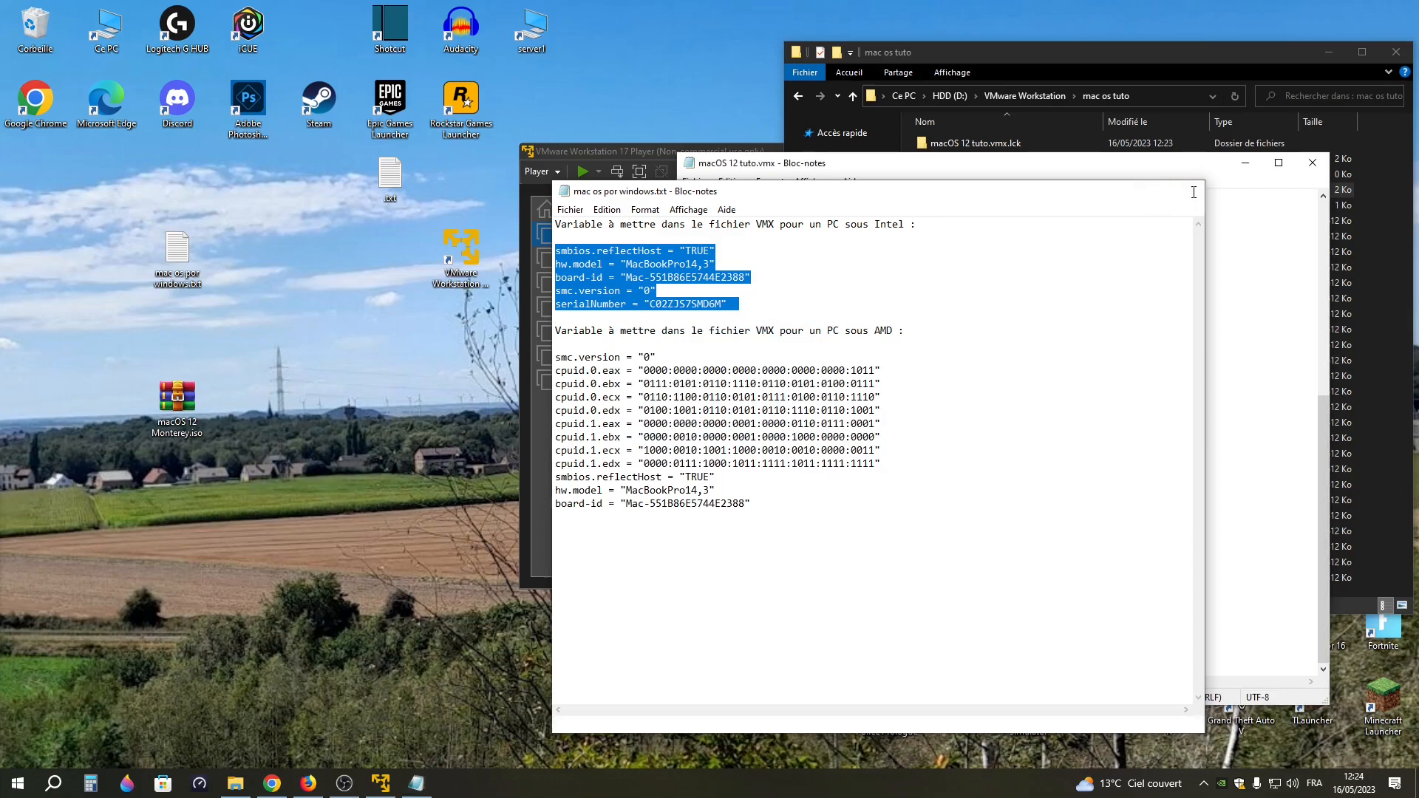
click(1188, 190)
key(Return)
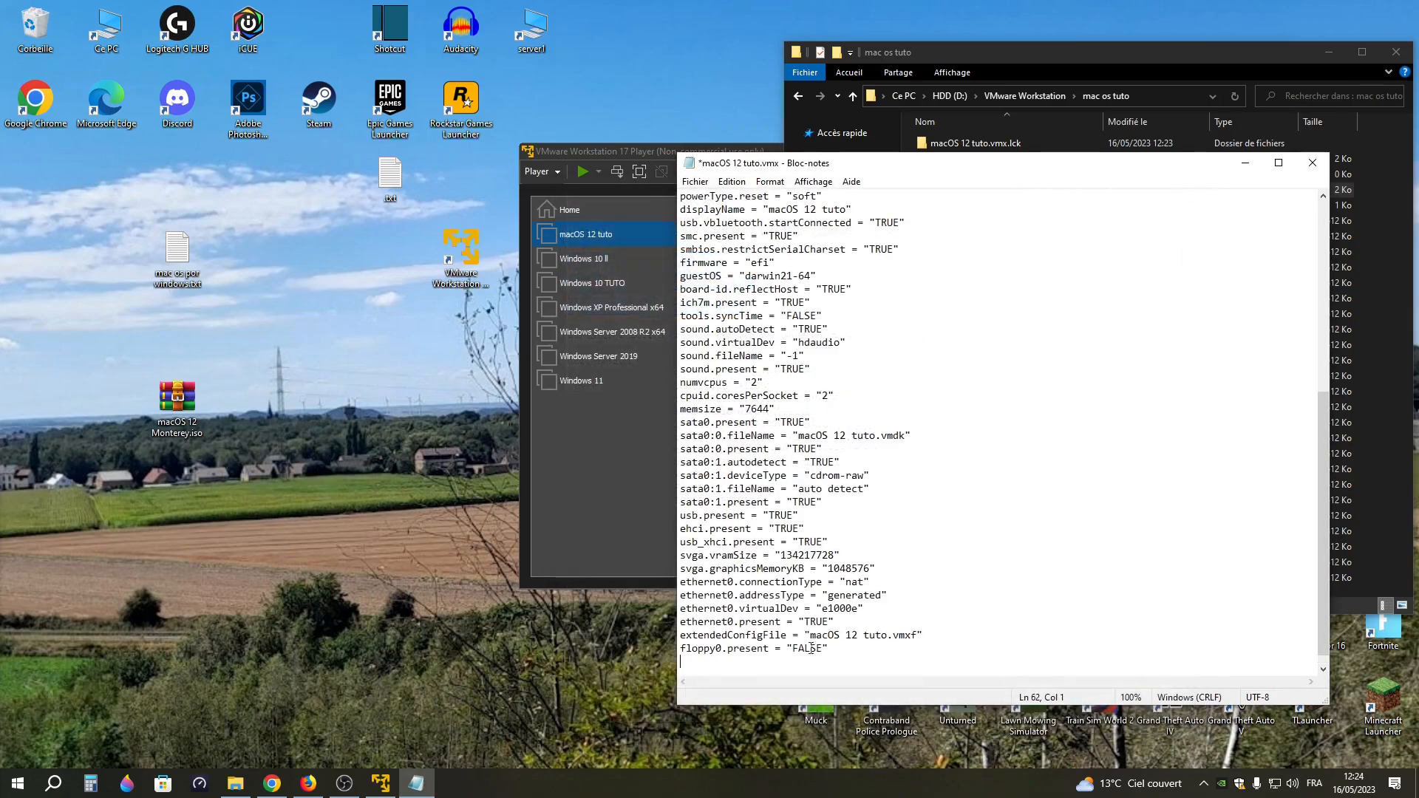
key(ctrl+v)
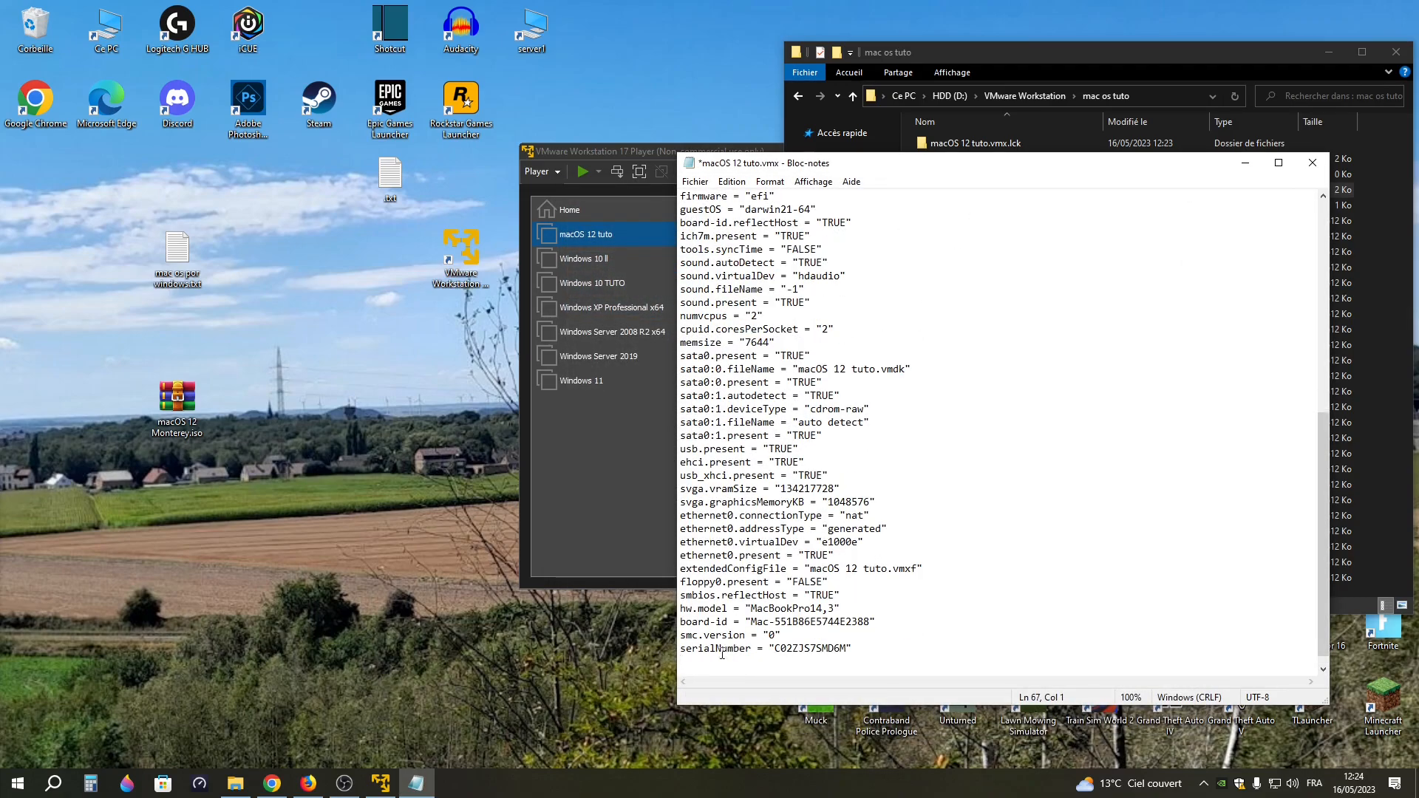
Save macOS 12 tuto.vmx, and close the text file and the virtual machine's folder
click(694, 181)
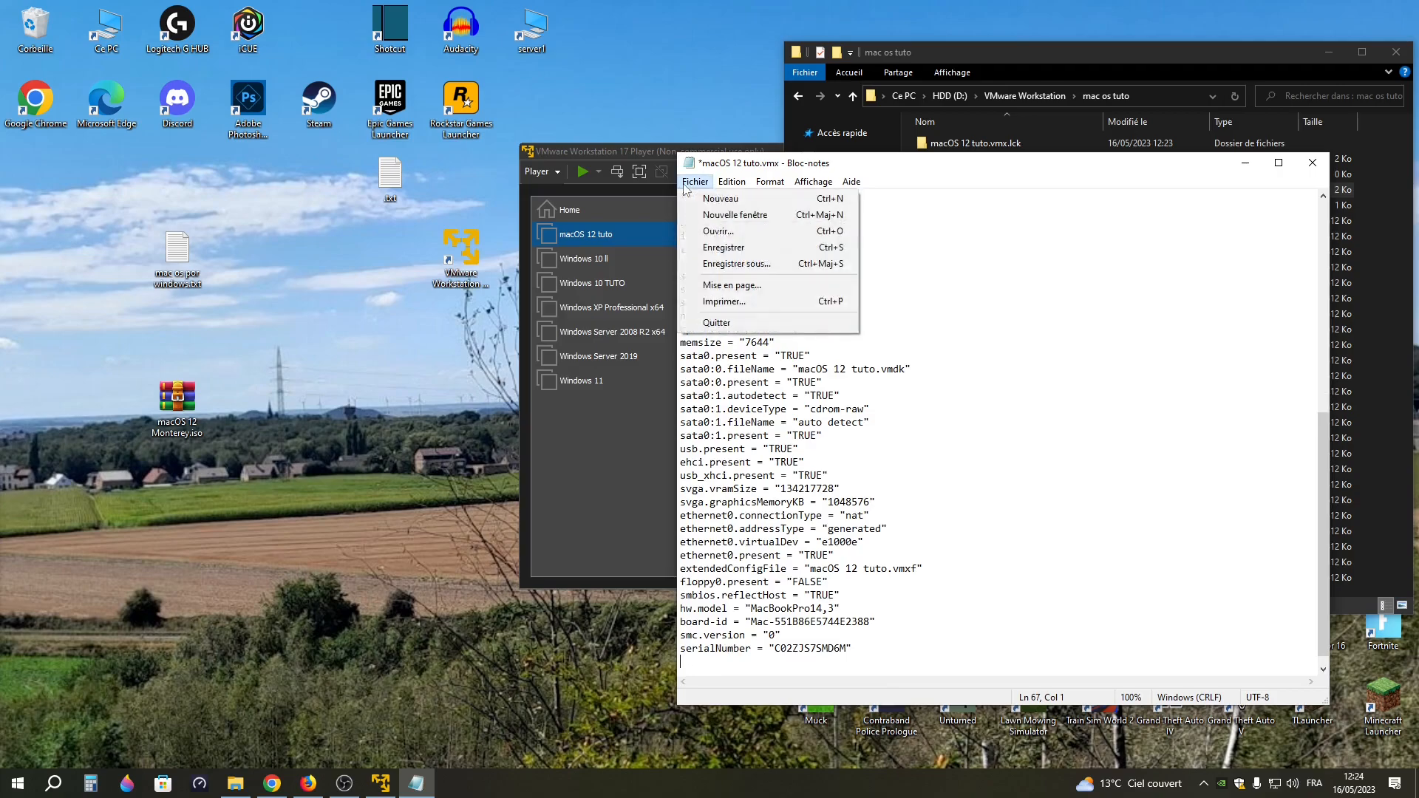
click(730, 252)
click(1310, 163)
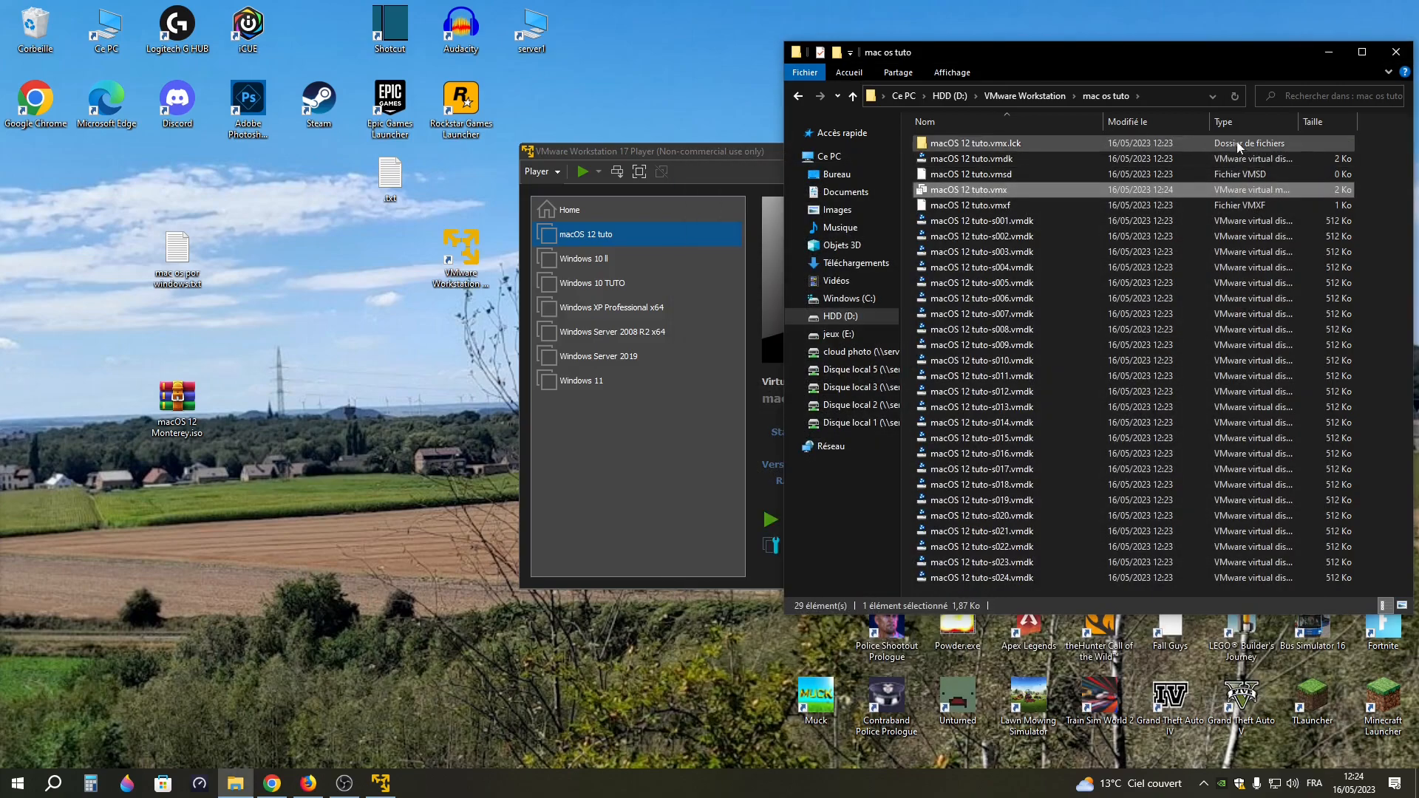
click(1398, 51)
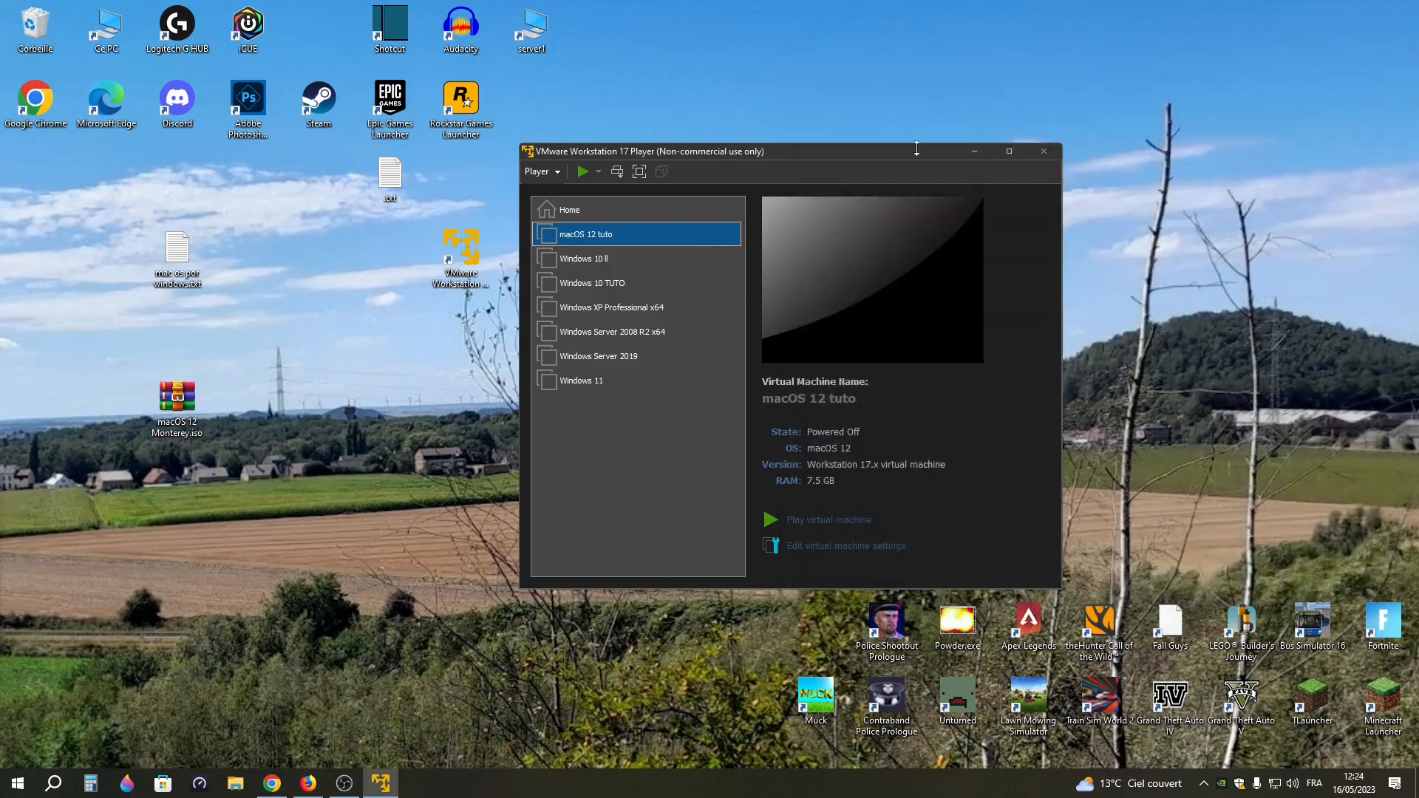
Open the settings of the macOS 12 tuto virtual machine and check its general options
right_click(610, 237)
click(814, 547)
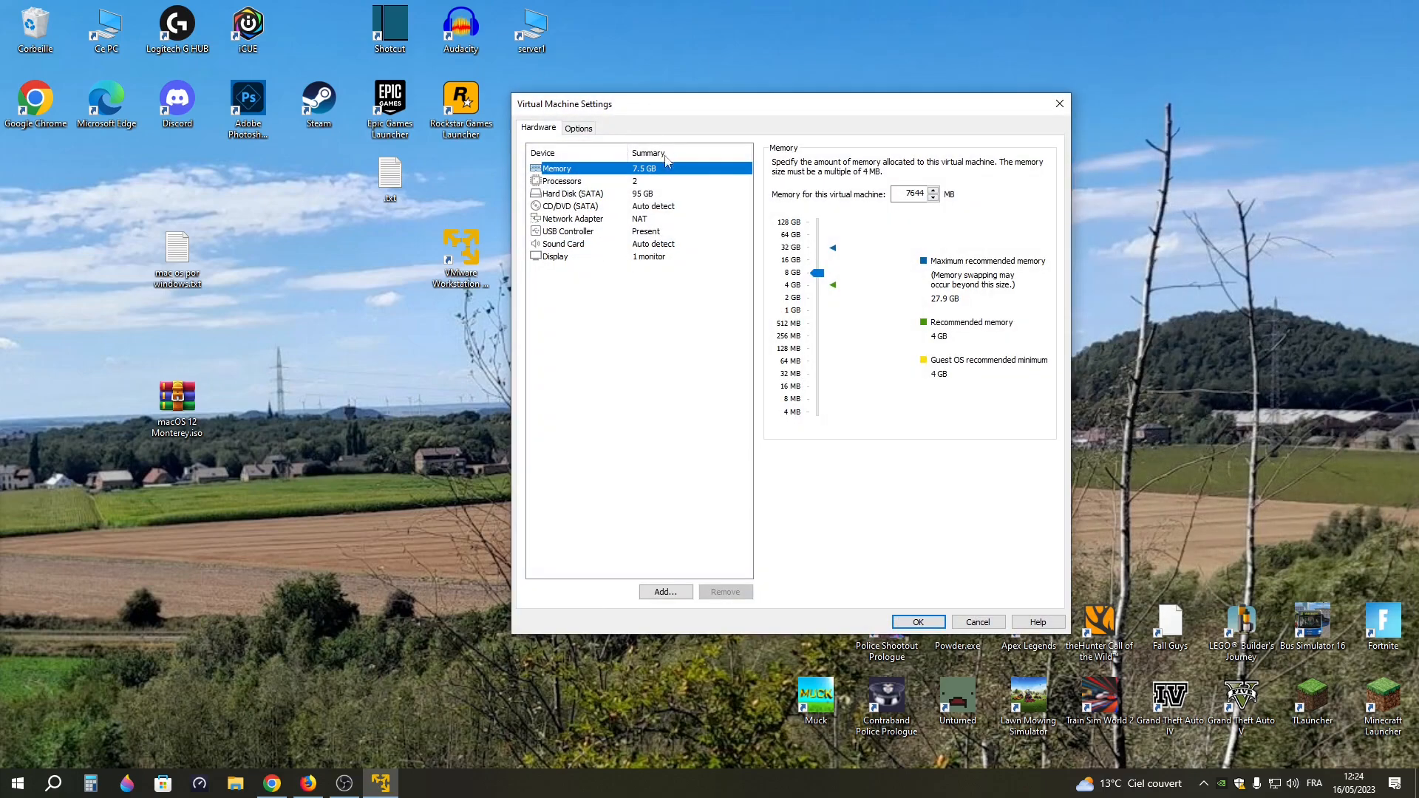
click(582, 130)
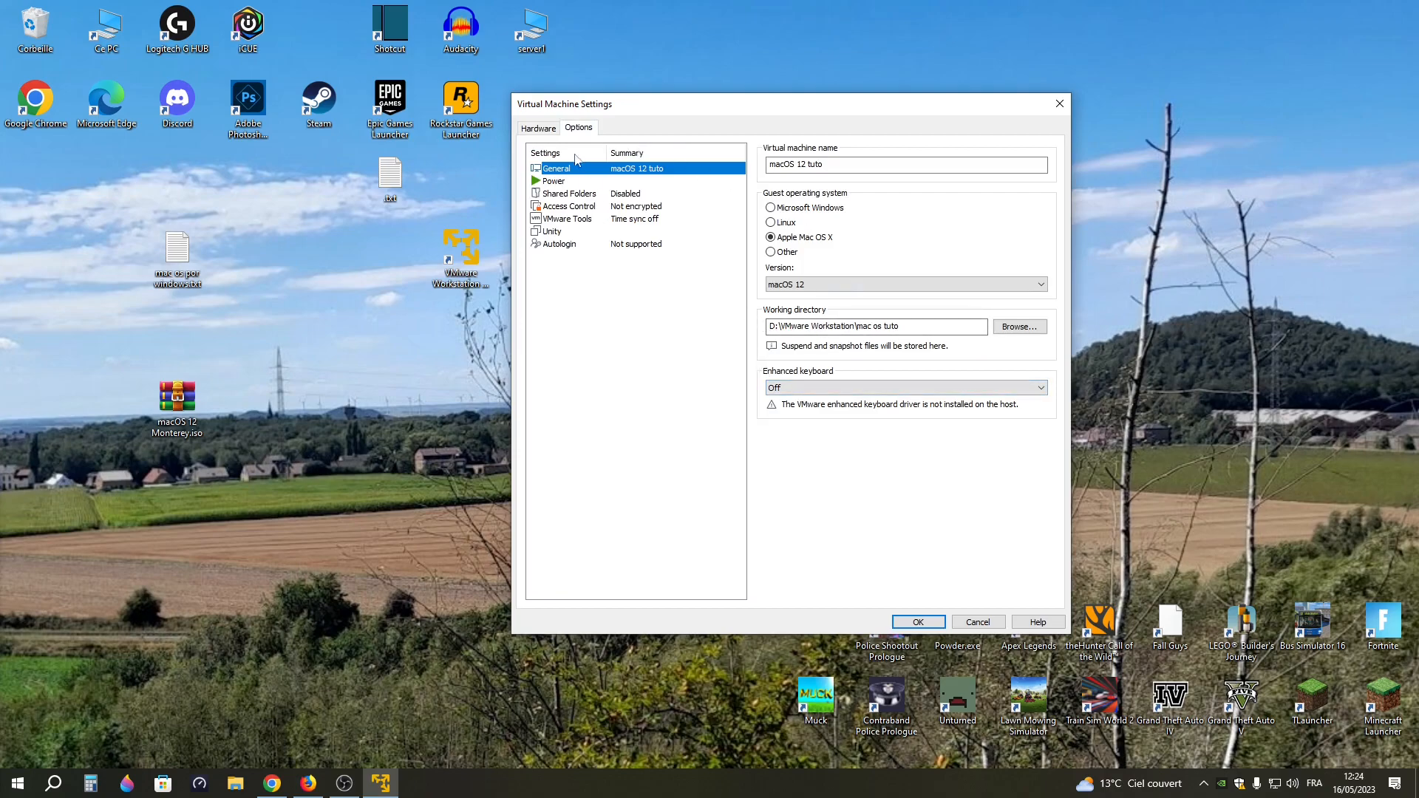
click(553, 128)
Set the virtual machine's CD/DVD (SATA) drive to use the macOS installer ISO image and confirm the settings
click(569, 206)
click(838, 253)
click(1024, 271)
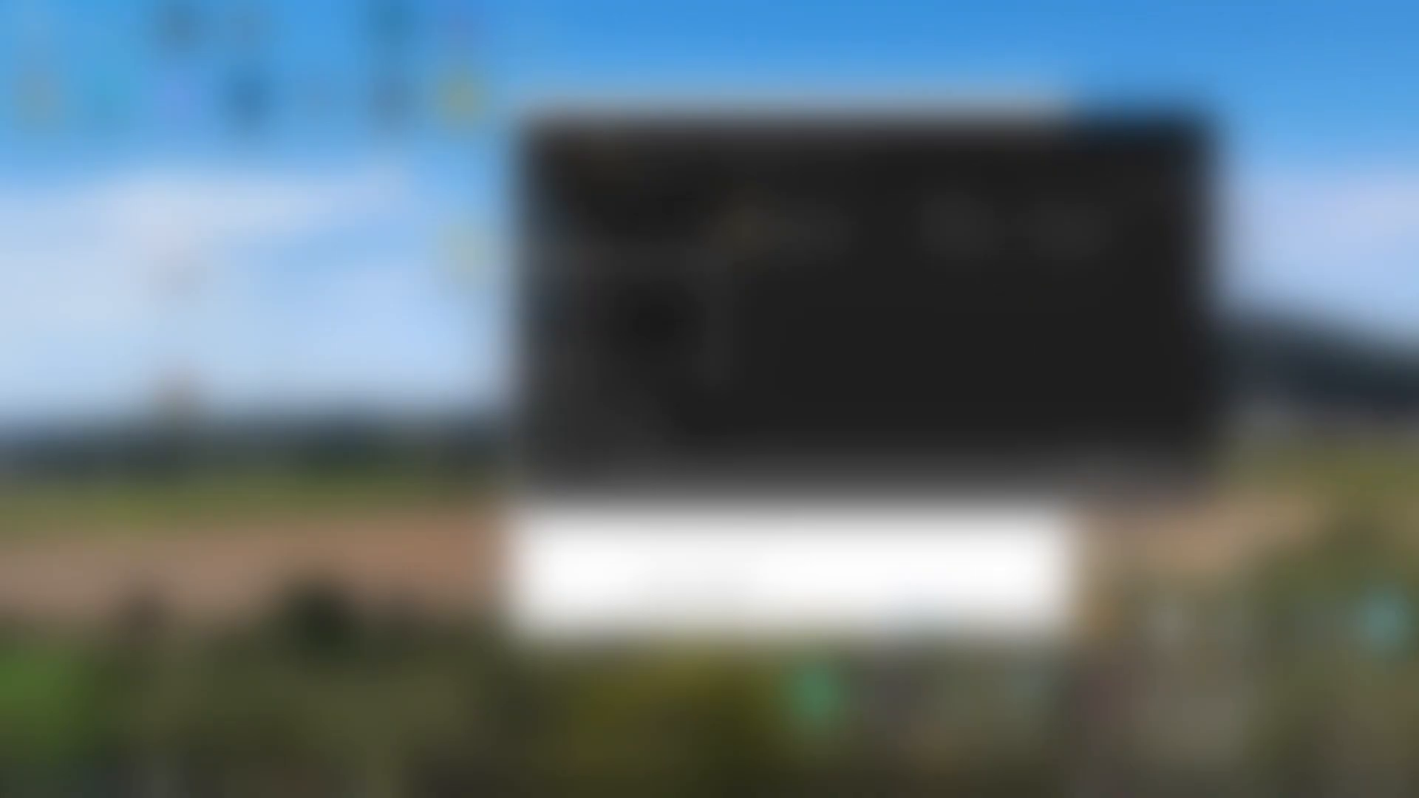
click(619, 225)
scroll(961, 325, down, 3)
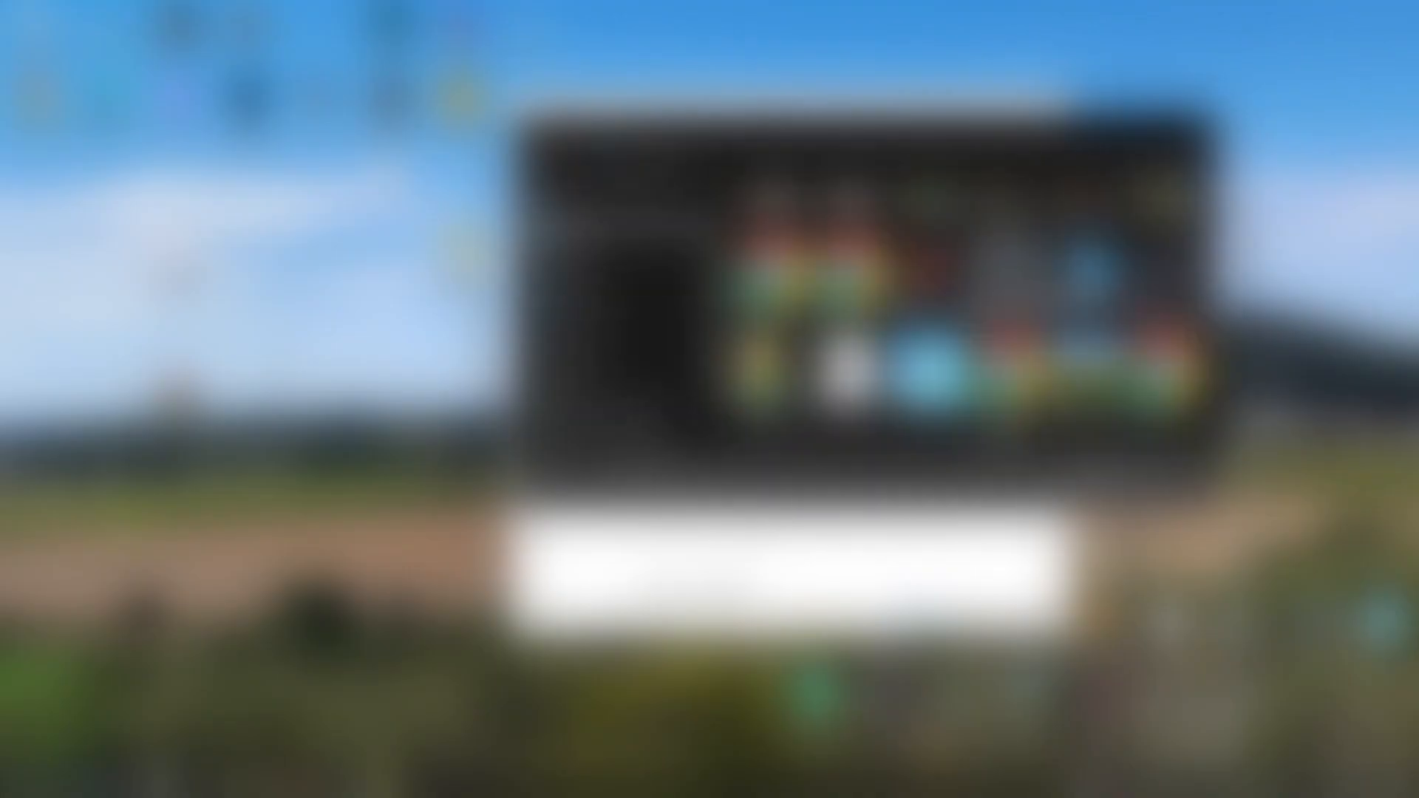
scroll(1005, 296, down, 3)
double_click(928, 296)
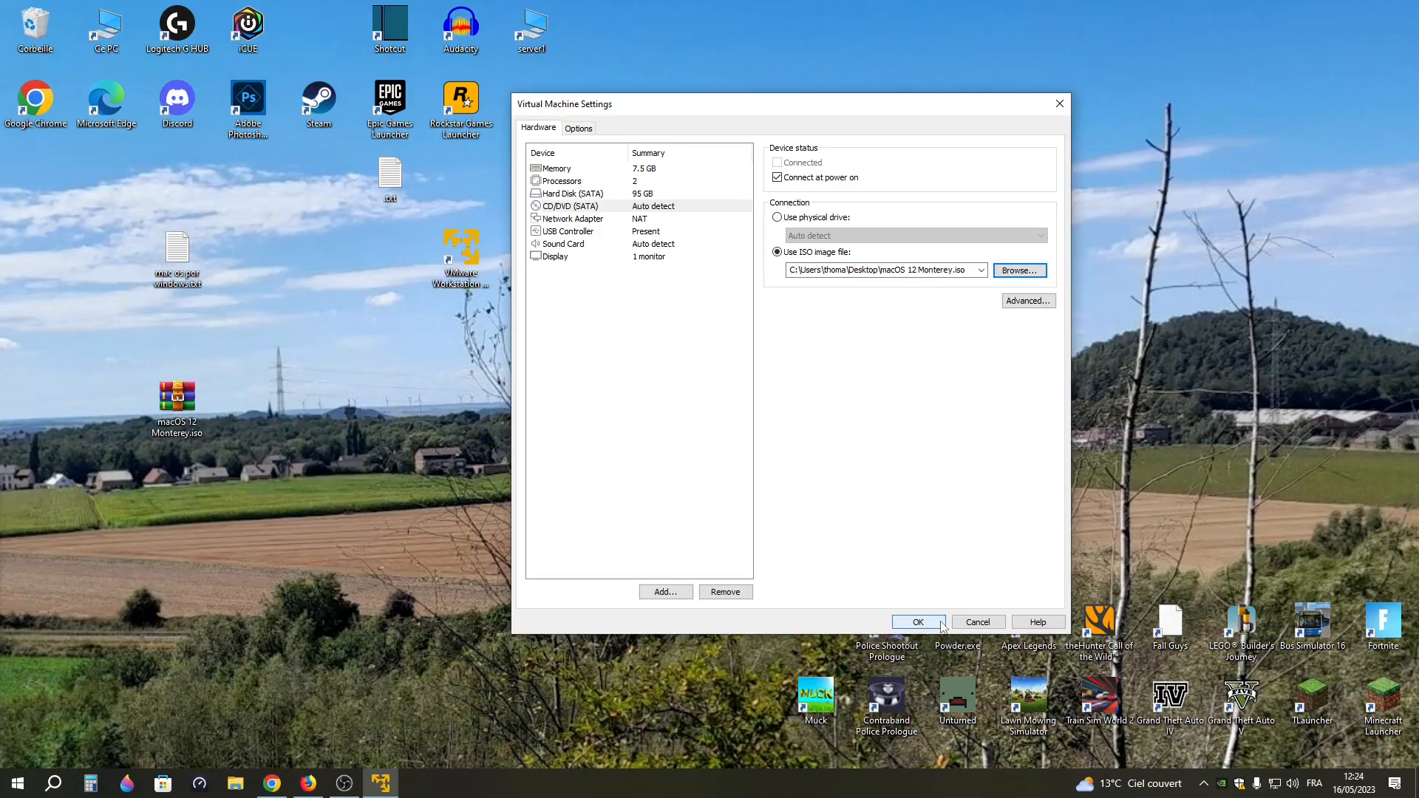
click(918, 622)
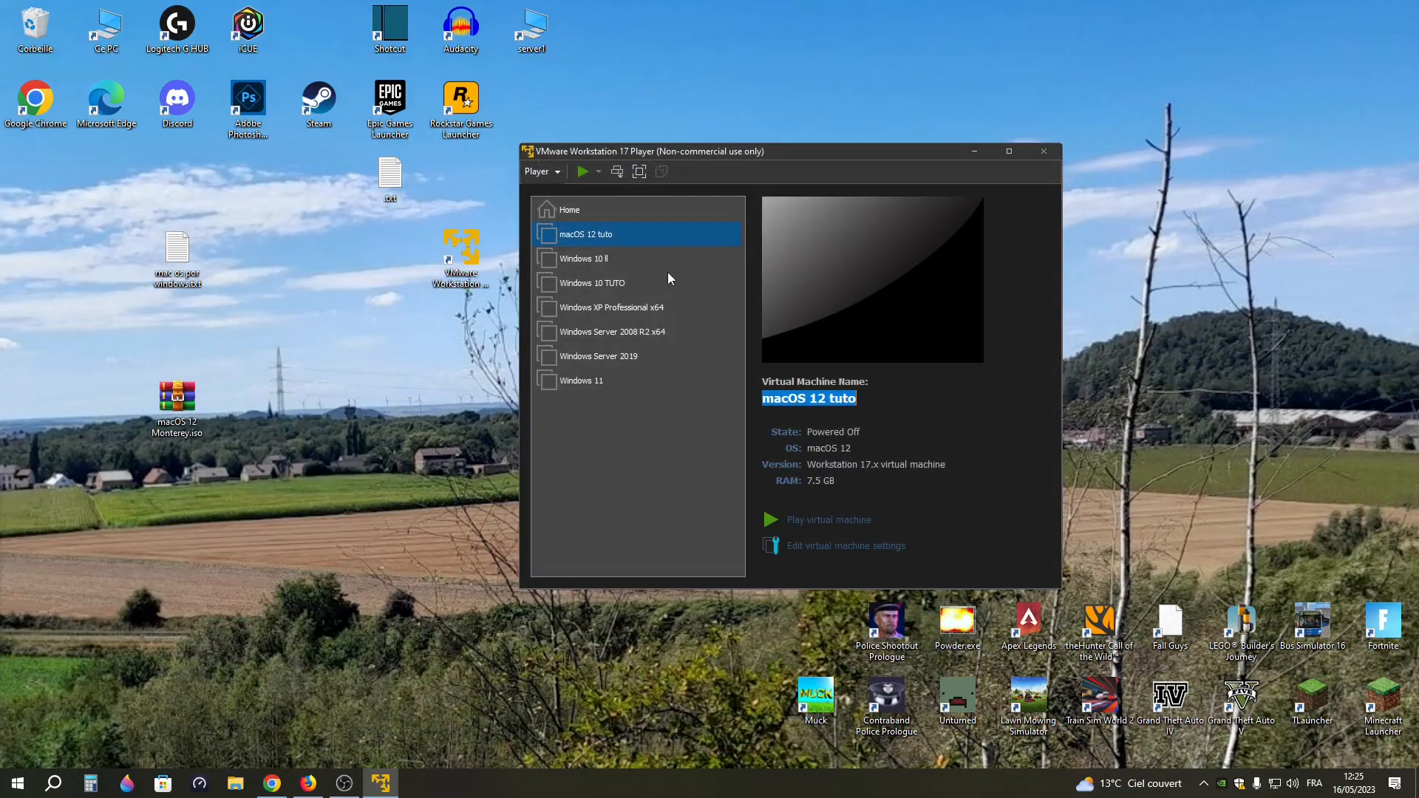
Start the macOS 12 tuto virtual machine in full screen and select Français as the installer language
click(816, 517)
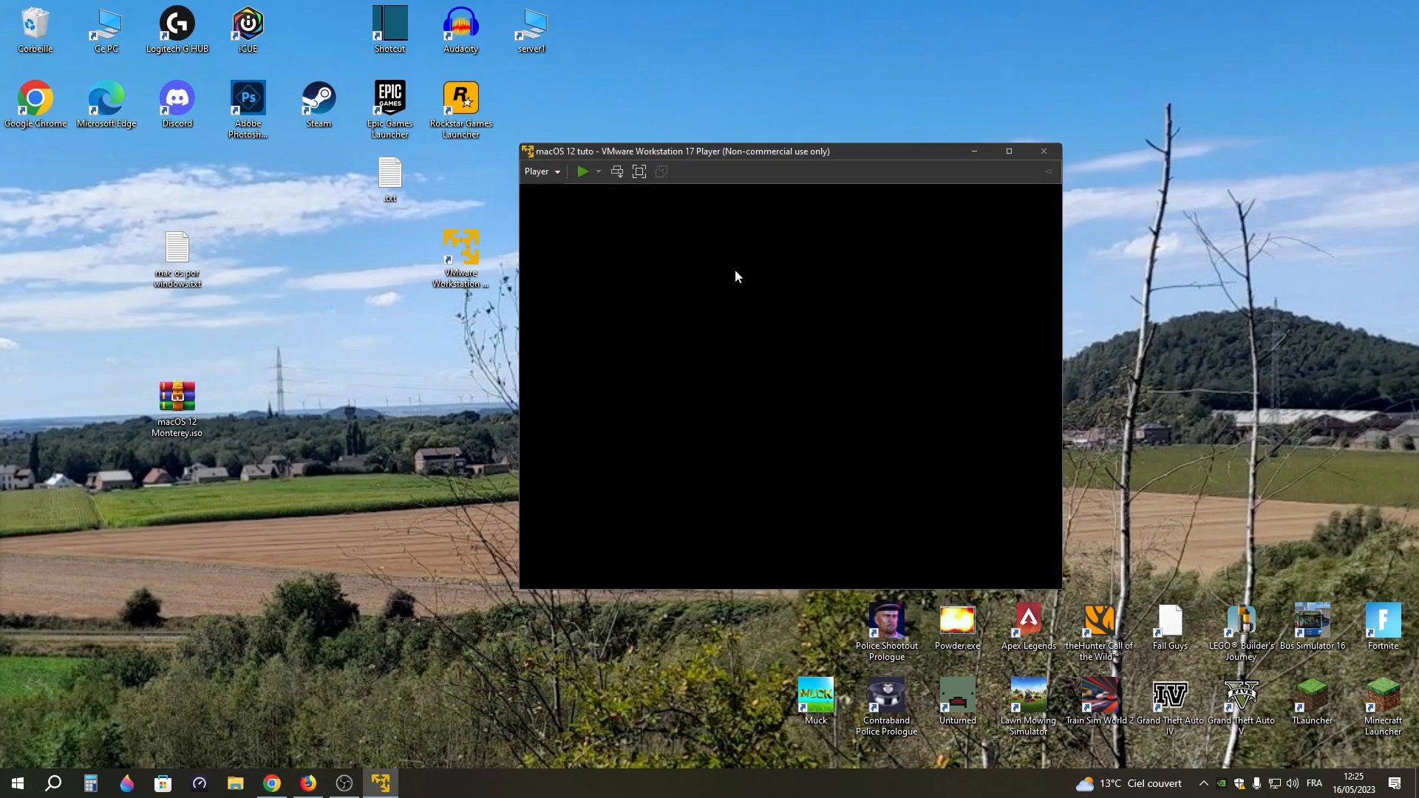
click(639, 171)
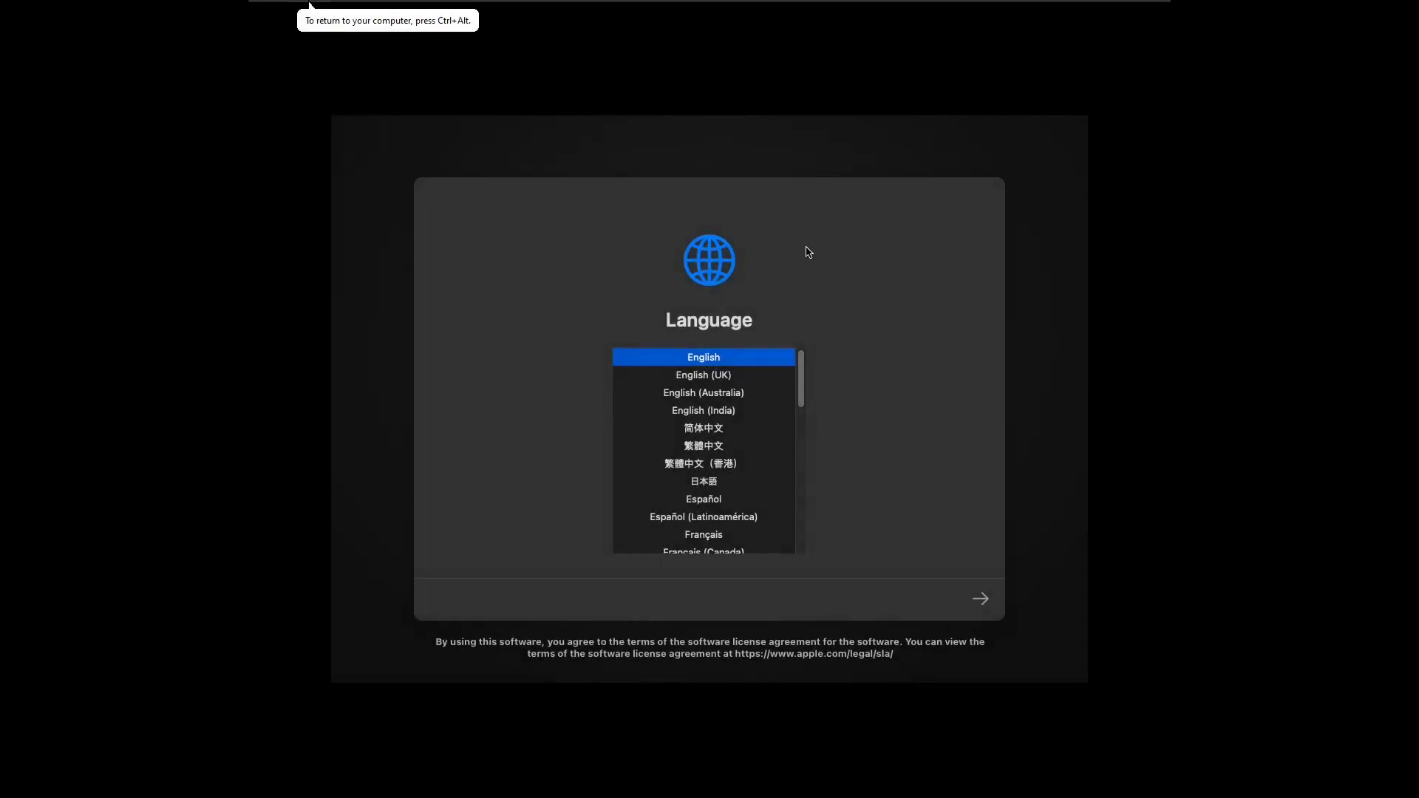
scroll(739, 413, down, 5)
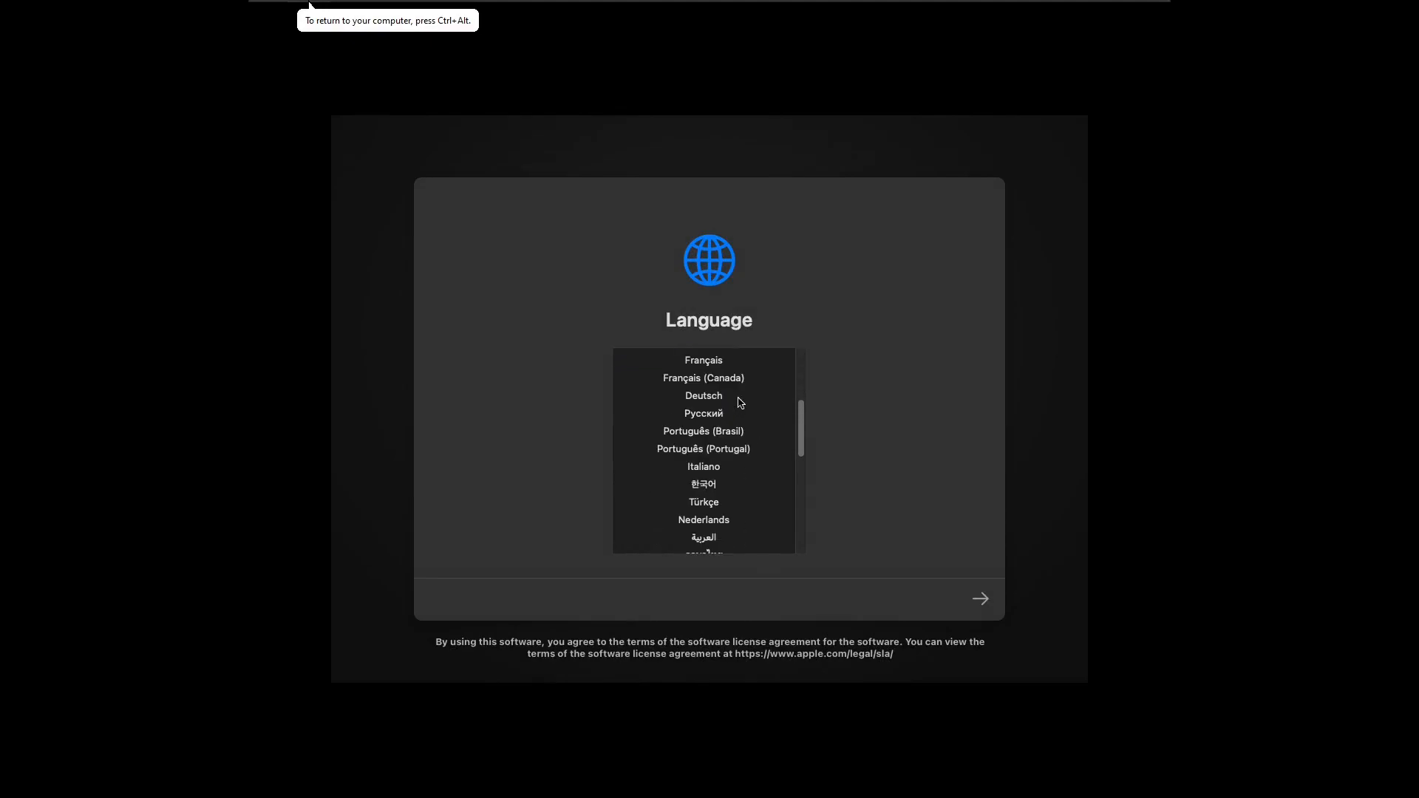
scroll(742, 415, up, 5)
click(701, 531)
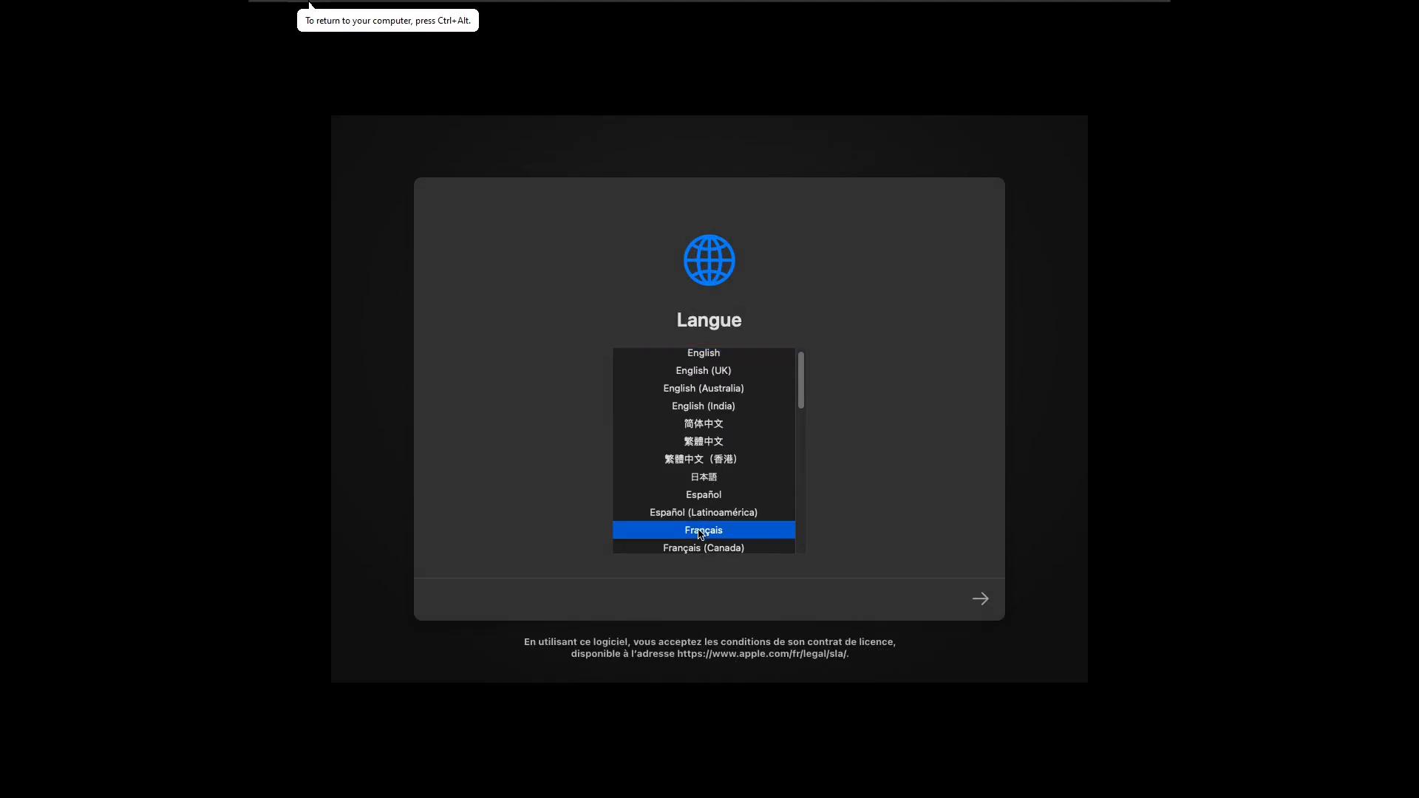